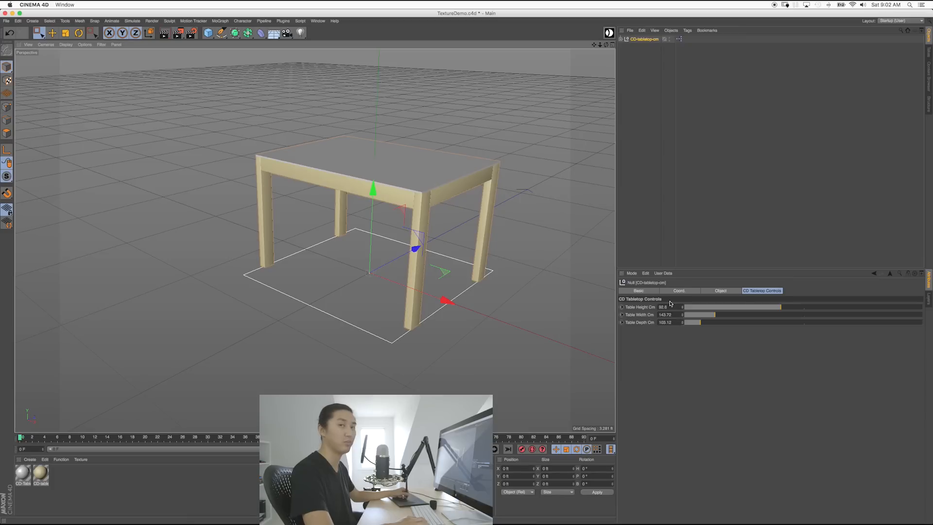
Step: Set the table height to 30*2.54, giving 76.2 cm
{"action": "middle_click_drag", "start_coordinate": [411, 193], "coordinate": [413, 217], "text": "alt"}
{"action": "left_click_drag", "start_coordinate": [412, 218], "coordinate": [345, 214], "text": "alt"}
{"action": "middle_click_drag", "start_coordinate": [345, 214], "coordinate": [323, 206], "text": "alt"}
{"action": "left_click_drag", "start_coordinate": [323, 207], "coordinate": [307, 207], "text": "alt"}
{"action": "right_click_drag", "start_coordinate": [308, 207], "coordinate": [354, 216], "text": "alt"}
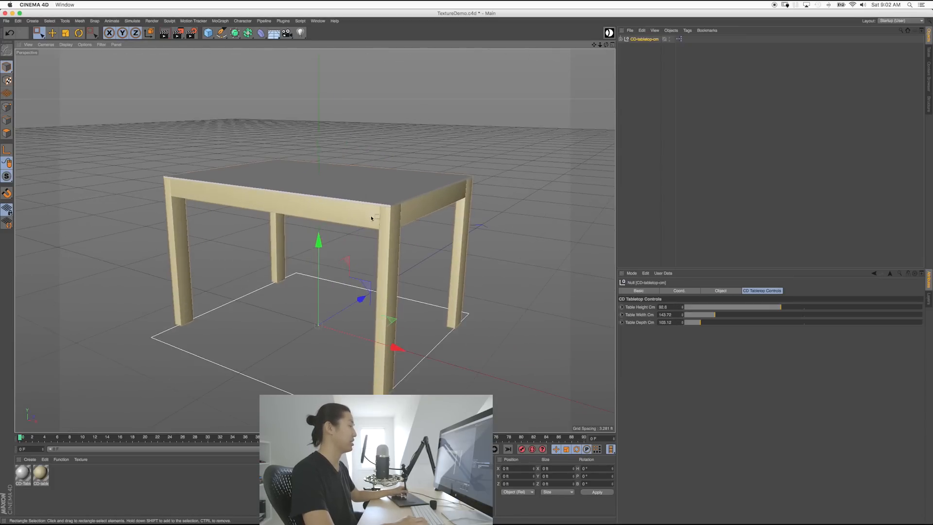
{"action": "middle_click_drag", "start_coordinate": [374, 216], "coordinate": [410, 202], "text": "alt"}
{"action": "left_click_drag", "start_coordinate": [410, 202], "coordinate": [422, 209], "text": "alt"}
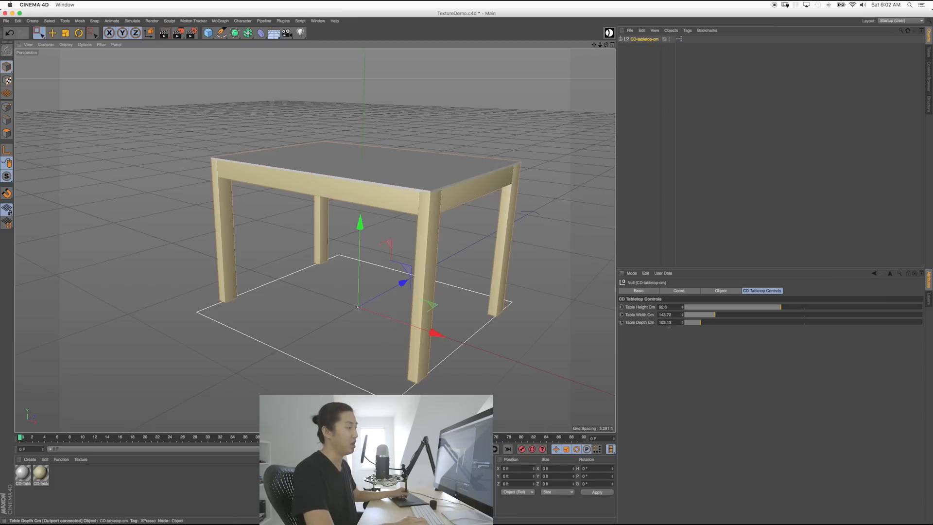
{"action": "double_click", "coordinate": [663, 307]}
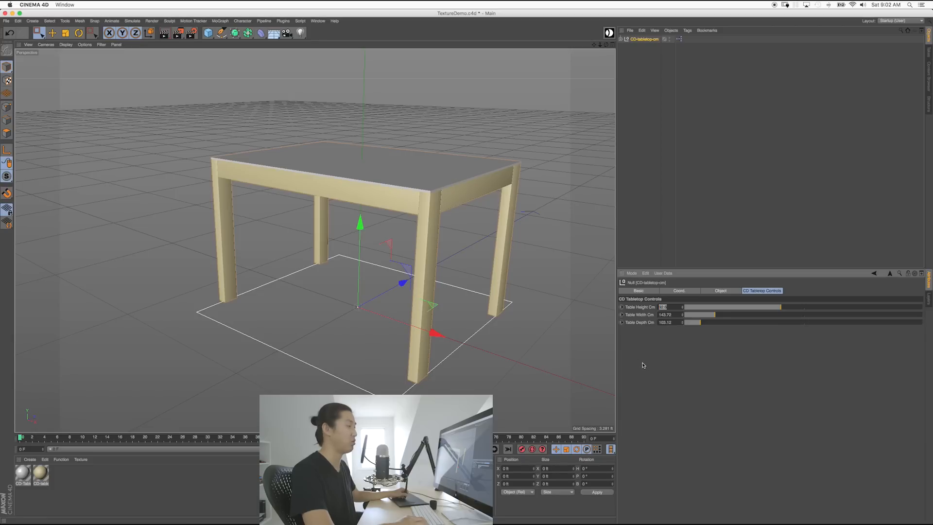
{"action": "type", "text": "30"}
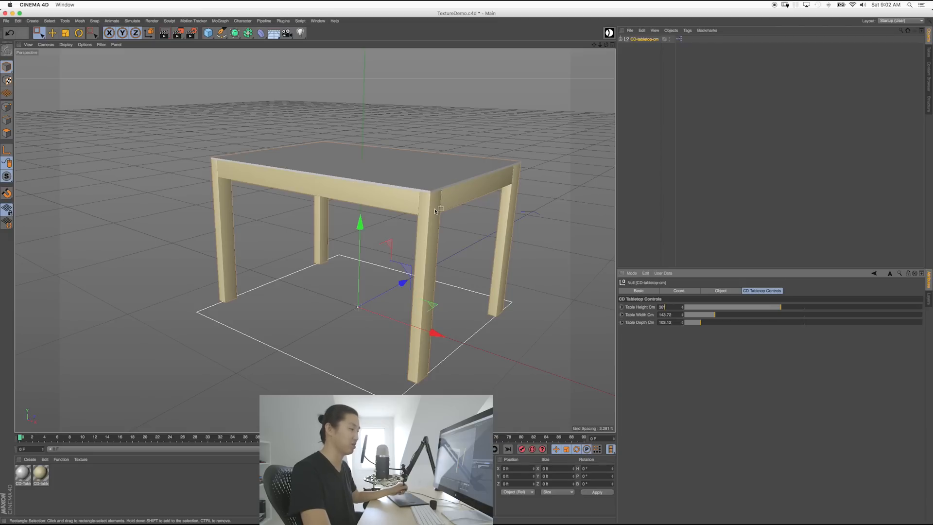
{"action": "key", "text": "Return"}
{"action": "left_click_drag", "start_coordinate": [667, 307], "coordinate": [628, 315]}
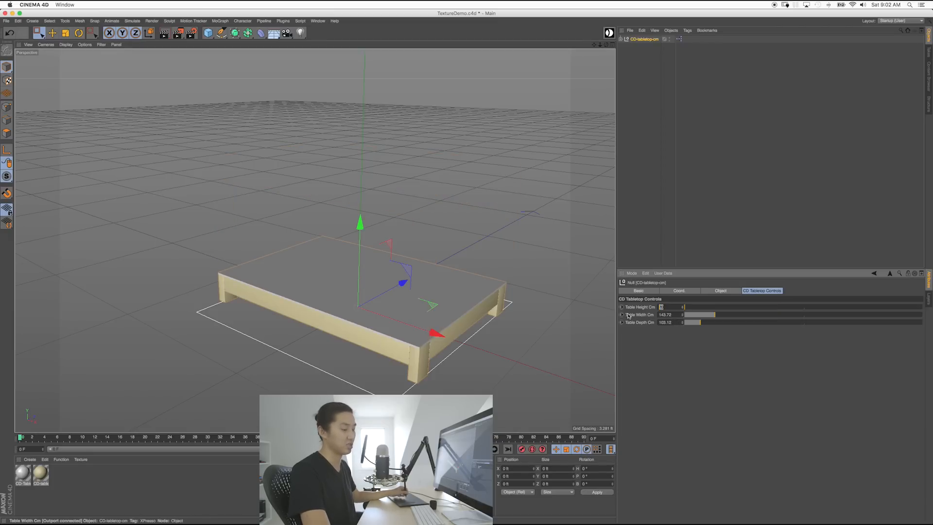
{"action": "type", "text": "30*2.54"}
{"action": "key", "text": "Return"}
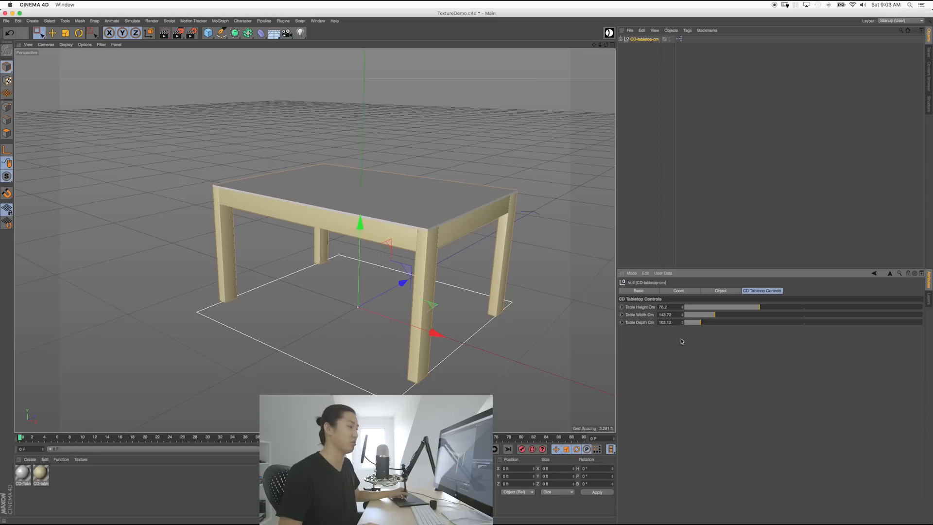
Step: Set the table width to 72*2.54 (182.88 cm) and depth to 48*2.54 (121.92 cm)
{"action": "double_click", "coordinate": [665, 314]}
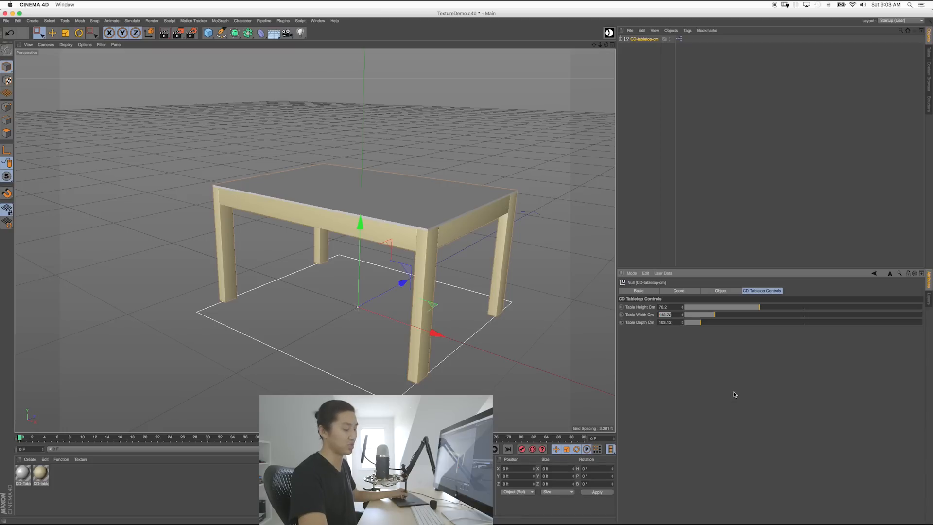
{"action": "type", "text": "72"}
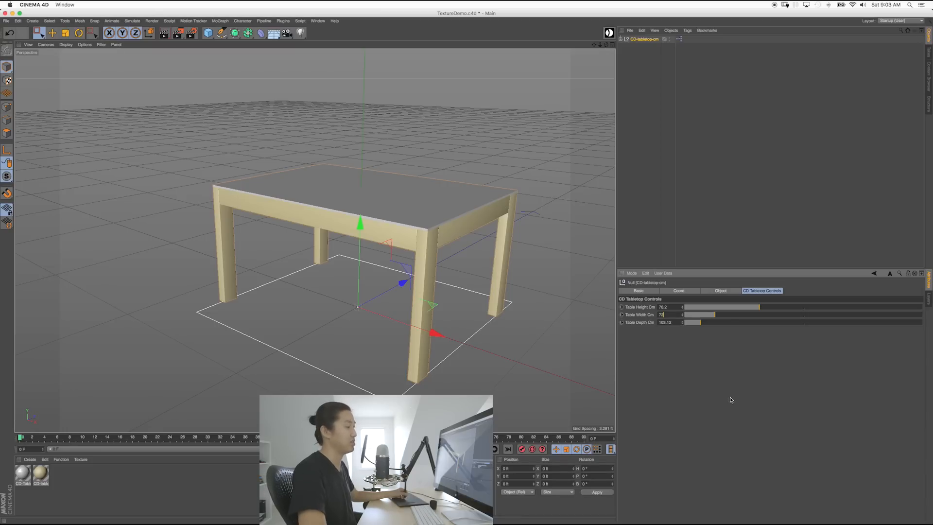
{"action": "type", "text": "*2.54"}
{"action": "key", "text": "Tab"}
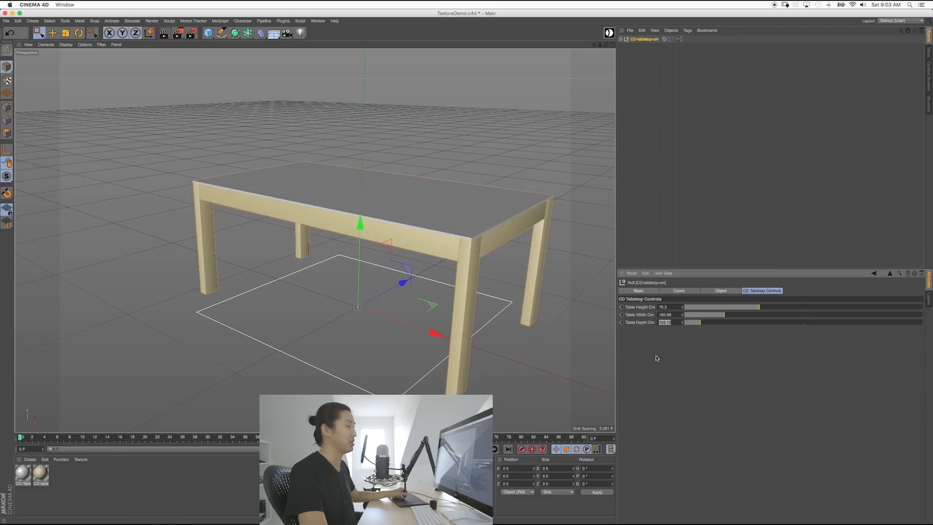
{"action": "type", "text": "48"}
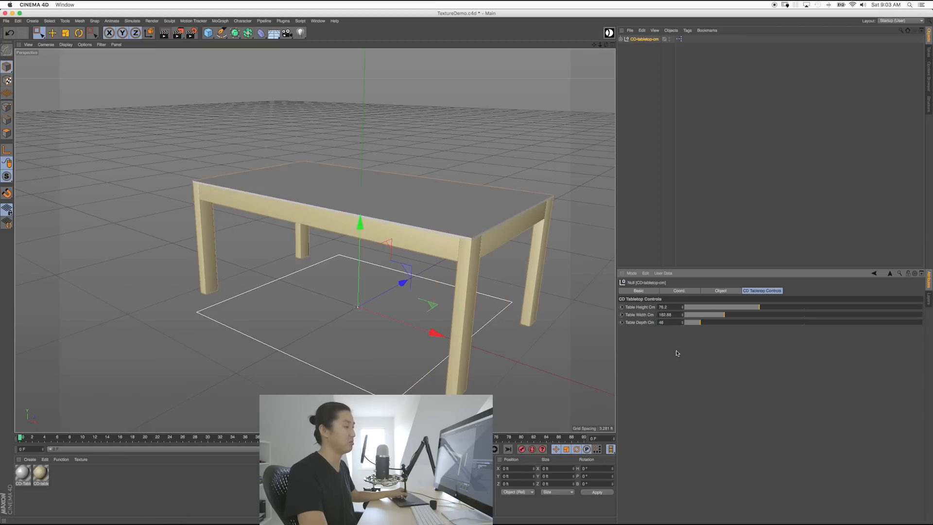
{"action": "key", "text": "BackSpace"}
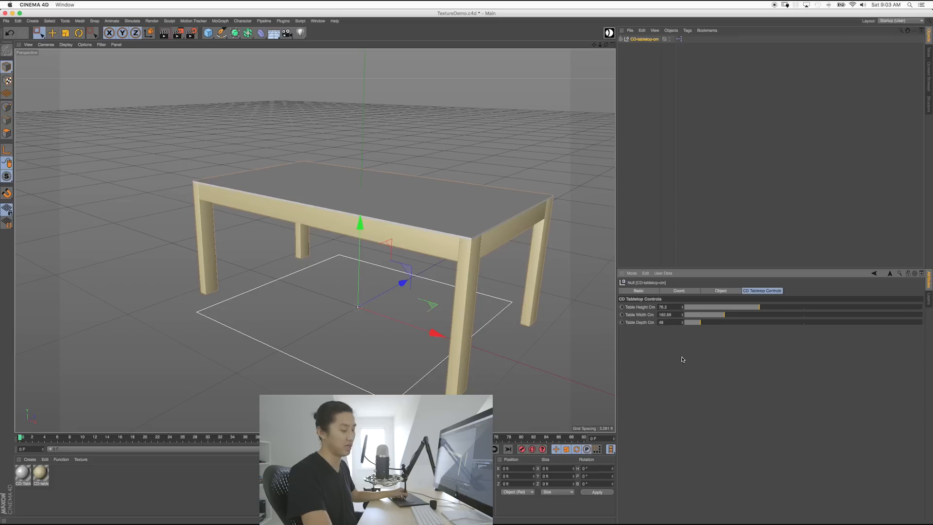
{"action": "type", "text": "8*2.54"}
{"action": "key", "text": "Return"}
{"action": "left_click_drag", "start_coordinate": [441, 307], "coordinate": [391, 259], "text": "alt"}
{"action": "left_click", "coordinate": [467, 335]}
{"action": "key", "text": "super+z"}
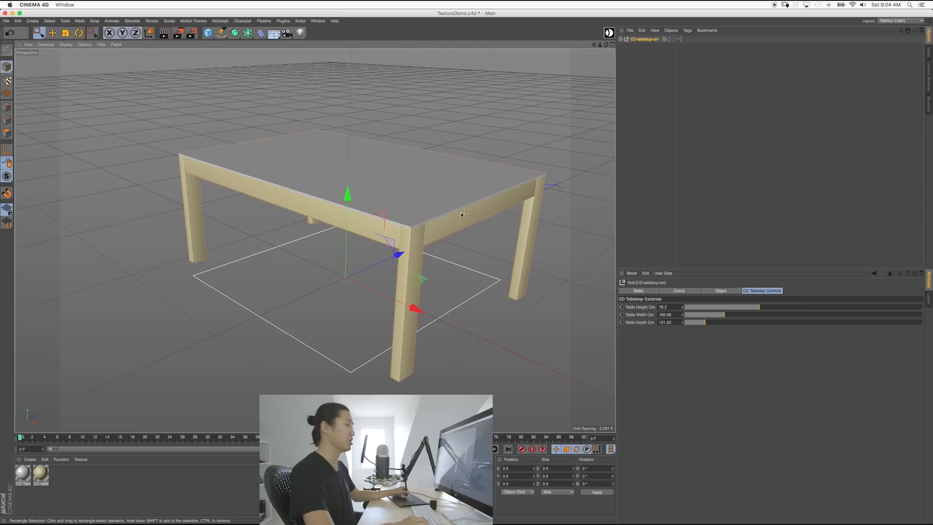
{"action": "left_click_drag", "start_coordinate": [451, 228], "coordinate": [396, 252], "text": "alt"}
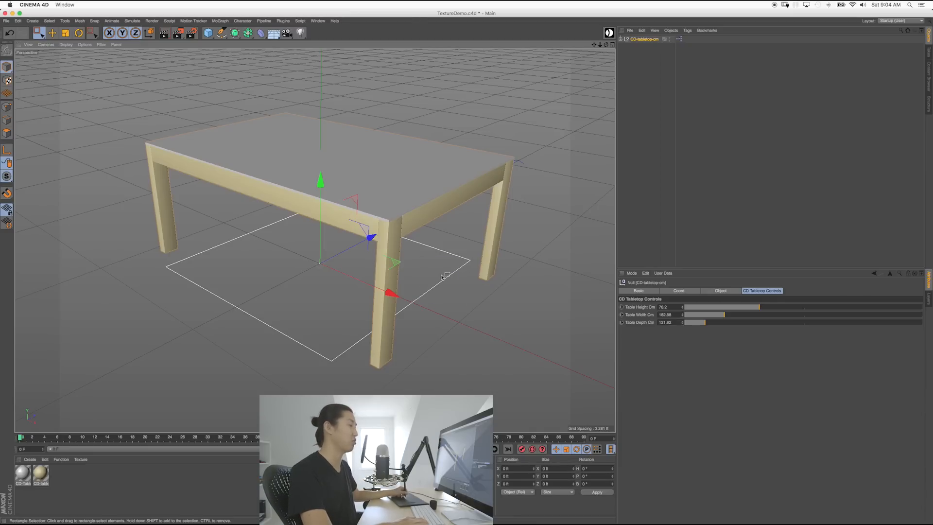
{"action": "middle_click_drag", "start_coordinate": [378, 217], "coordinate": [348, 235], "text": "alt"}
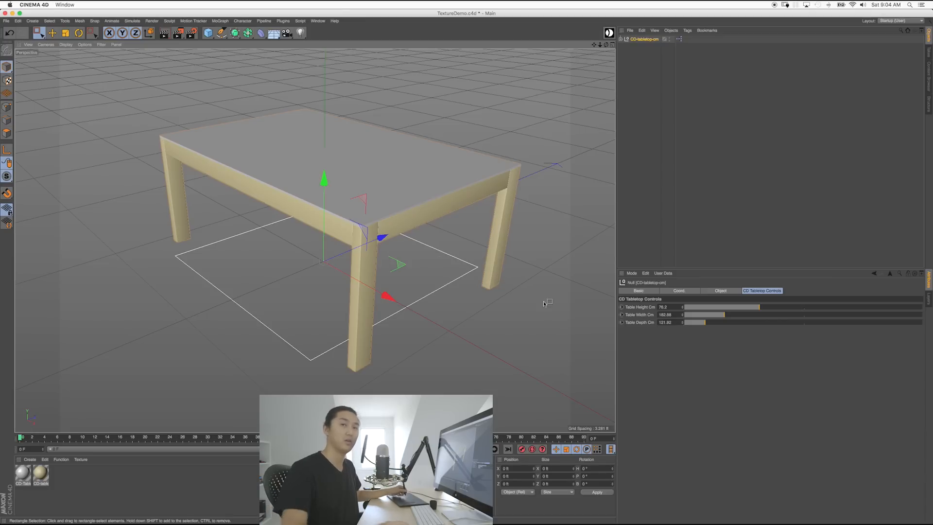
{"action": "left_click_drag", "start_coordinate": [476, 281], "coordinate": [442, 250], "text": "alt"}
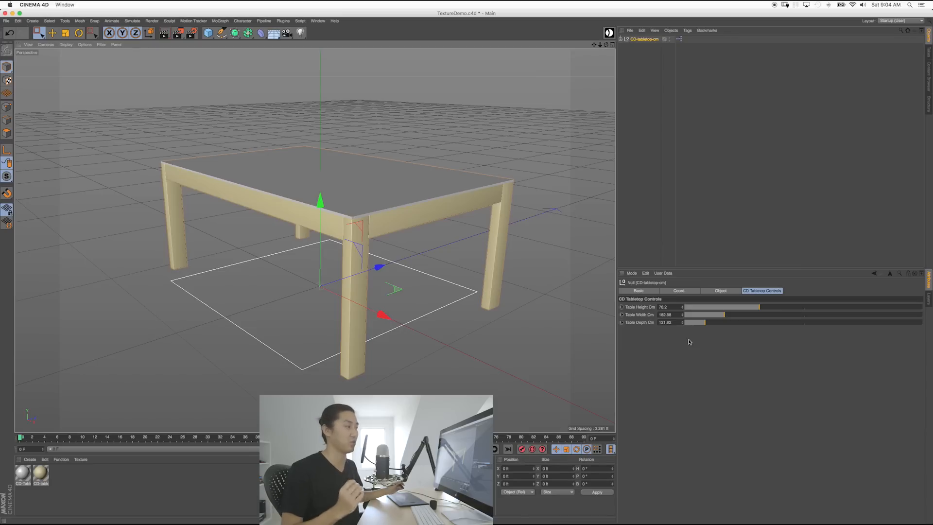
{"action": "left_click_drag", "start_coordinate": [419, 197], "coordinate": [413, 212], "text": "alt"}
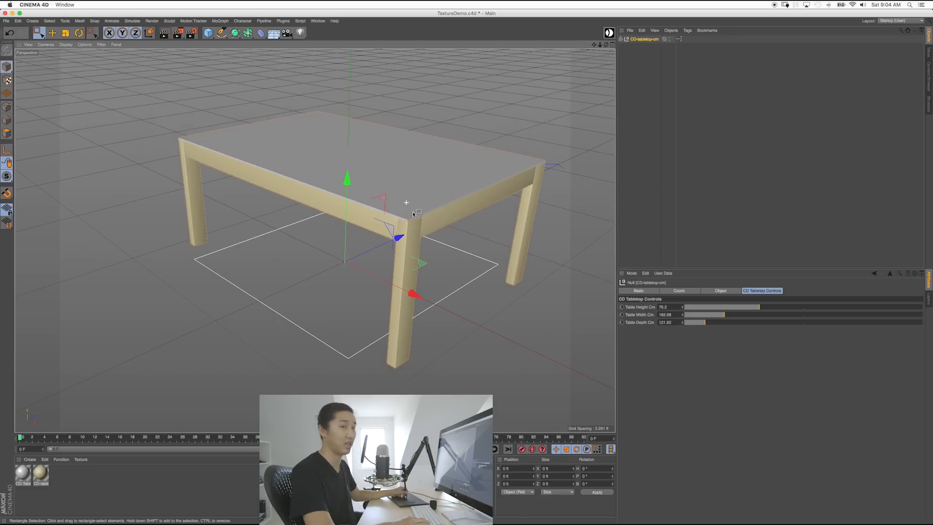
{"action": "left_click_drag", "start_coordinate": [461, 239], "coordinate": [379, 223], "text": "alt"}
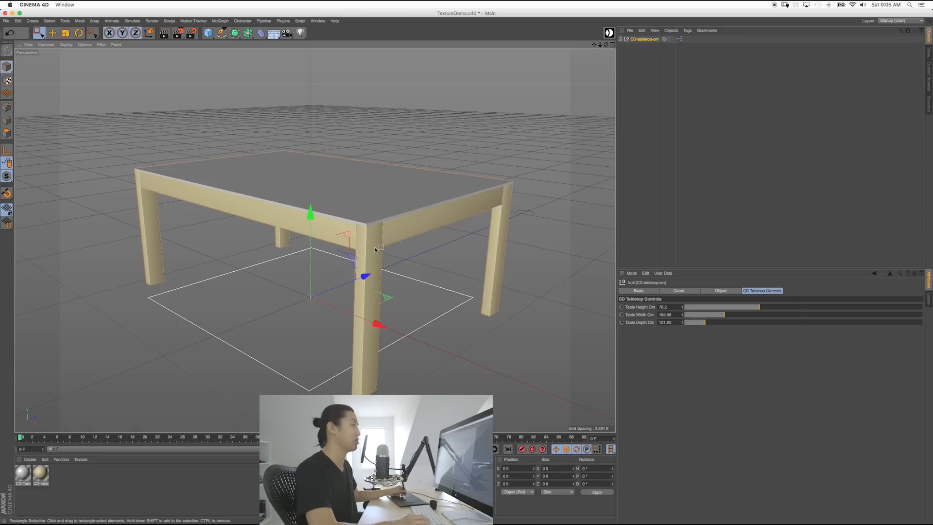
Step: Add a sphere primitive and raise it above the table
{"action": "left_click", "coordinate": [384, 306]}
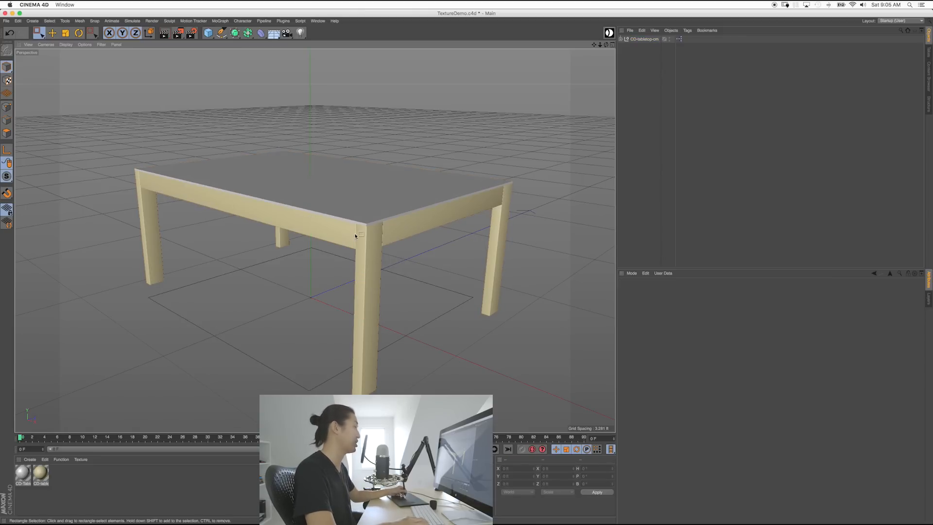
{"action": "left_click_drag", "start_coordinate": [331, 434], "coordinate": [331, 392]}
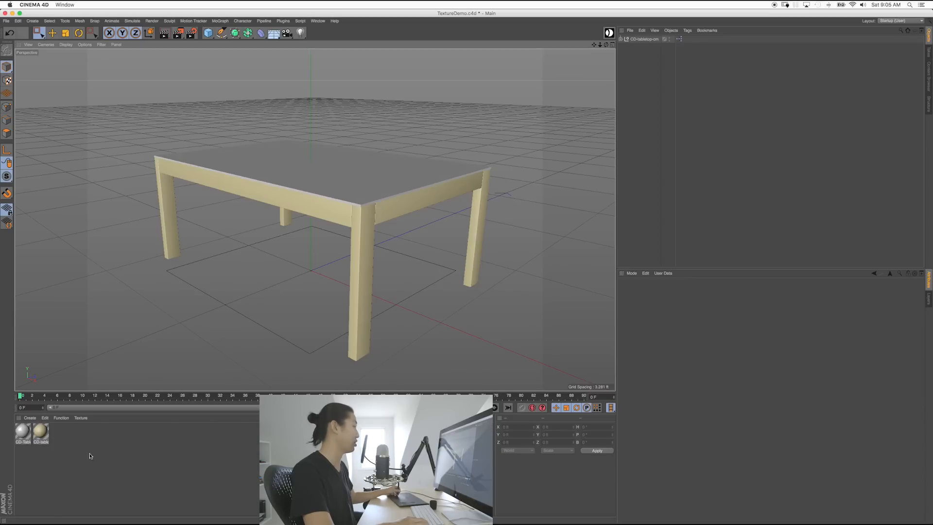
{"action": "left_click", "coordinate": [208, 32]}
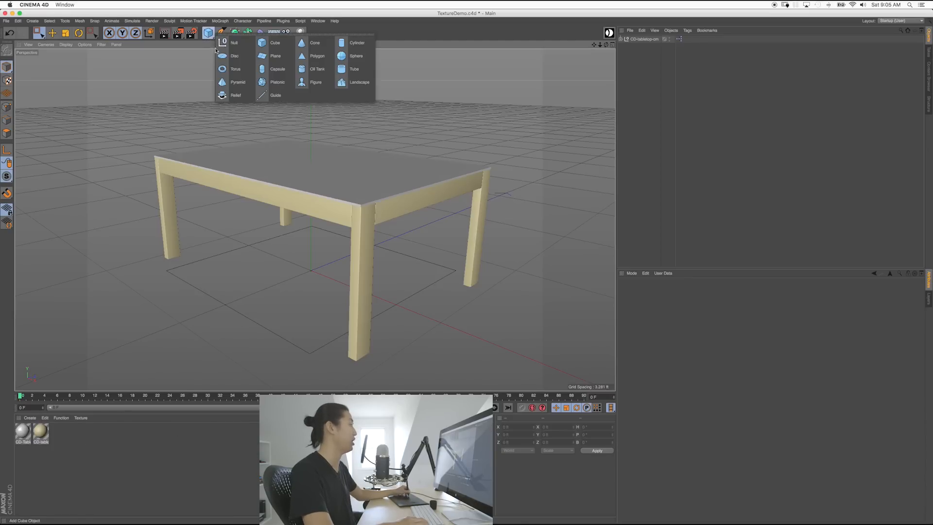
{"action": "left_click", "coordinate": [360, 57]}
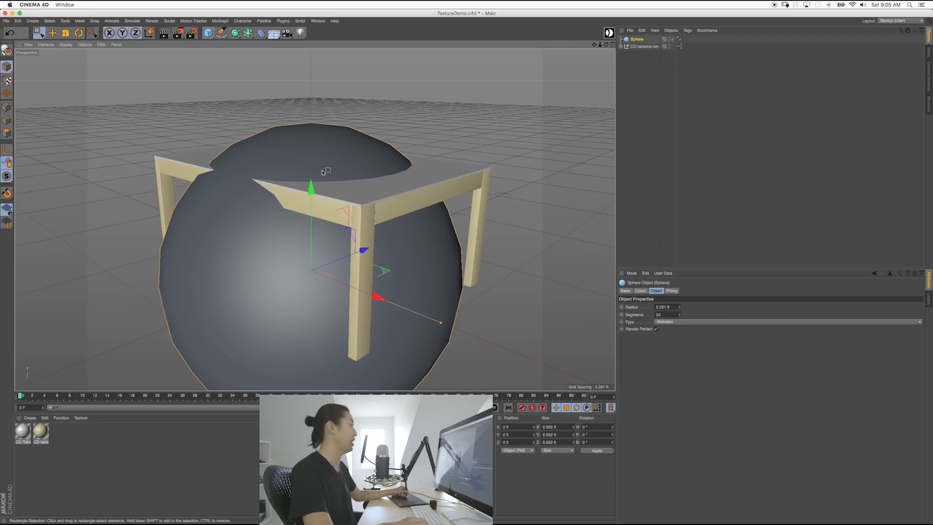
{"action": "left_click_drag", "start_coordinate": [311, 193], "coordinate": [311, 16]}
{"action": "scroll", "coordinate": [357, 123], "scroll_direction": "down", "scroll_amount": 10}
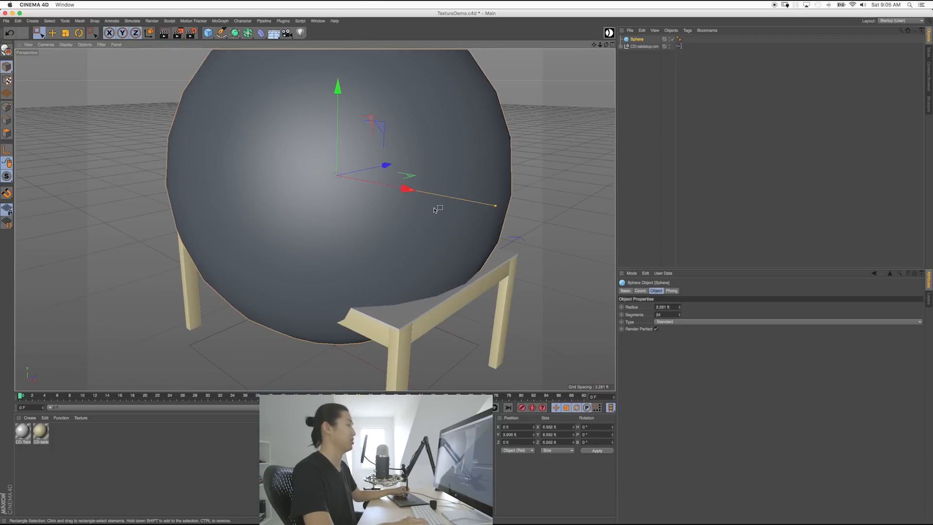
Step: Set the sphere radius to 0.548 ft and place it just above the tabletop
{"action": "left_click_drag", "start_coordinate": [679, 308], "coordinate": [679, 309]}
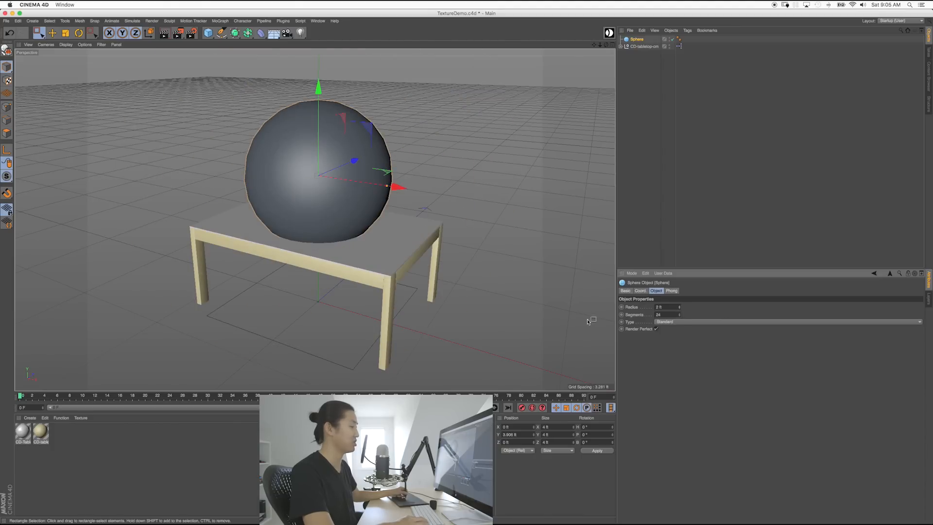
{"action": "left_click_drag", "start_coordinate": [395, 264], "coordinate": [409, 247], "text": "alt"}
{"action": "left_click_drag", "start_coordinate": [388, 202], "coordinate": [299, 163]}
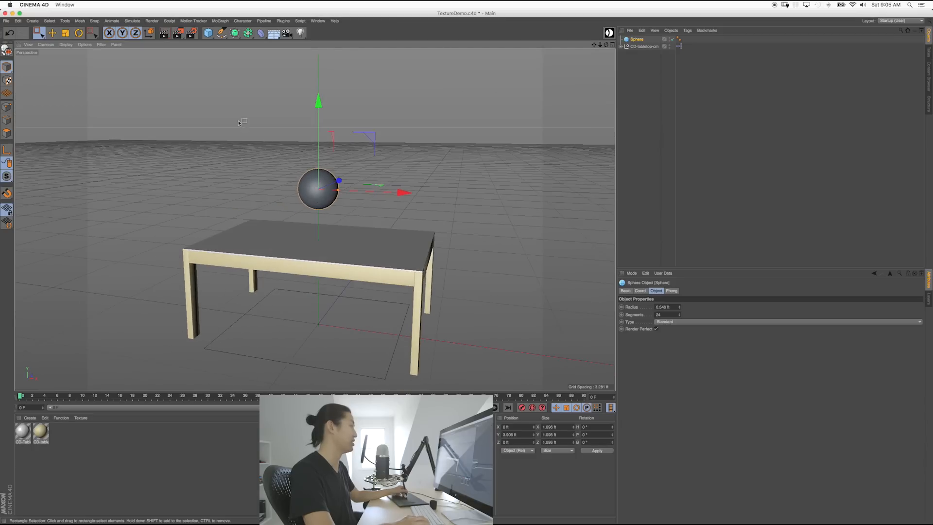
{"action": "left_click_drag", "start_coordinate": [314, 99], "coordinate": [320, 142]}
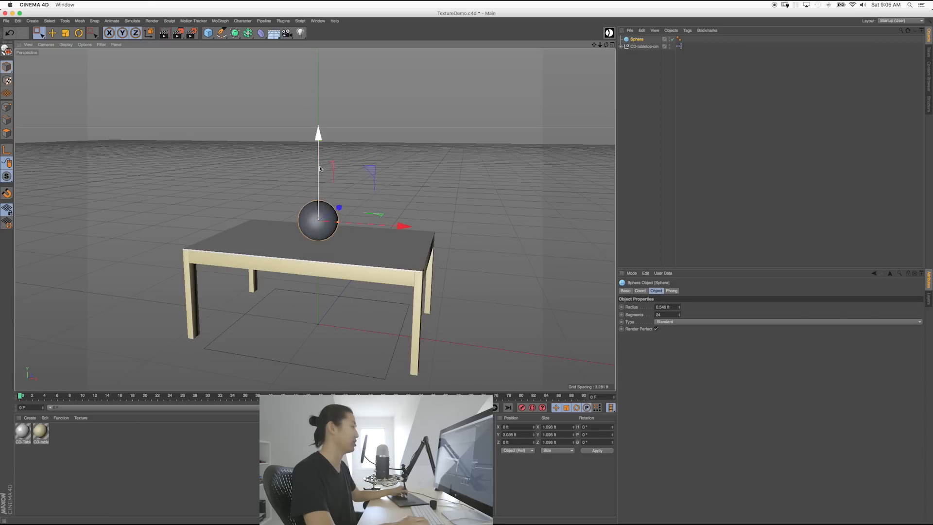
{"action": "middle_click_drag", "start_coordinate": [337, 234], "coordinate": [340, 214], "text": "alt"}
{"action": "left_click_drag", "start_coordinate": [342, 213], "coordinate": [313, 193], "text": "alt"}
{"action": "right_click_drag", "start_coordinate": [313, 193], "coordinate": [362, 190], "text": "alt"}
{"action": "left_click_drag", "start_coordinate": [361, 189], "coordinate": [335, 191], "text": "alt"}
{"action": "left_click_drag", "start_coordinate": [322, 110], "coordinate": [324, 110]}
Step: Orbit and pan to a low, frontal view of the sphere and table
{"action": "mouse_move", "coordinate": [340, 187]}
{"action": "left_mouse_down", "text": "alt"}
{"action": "mouse_move", "coordinate": [395, 219]}
{"action": "mouse_move", "coordinate": [321, 197]}
{"action": "mouse_move", "coordinate": [334, 187]}
{"action": "left_mouse_up", "text": "alt"}
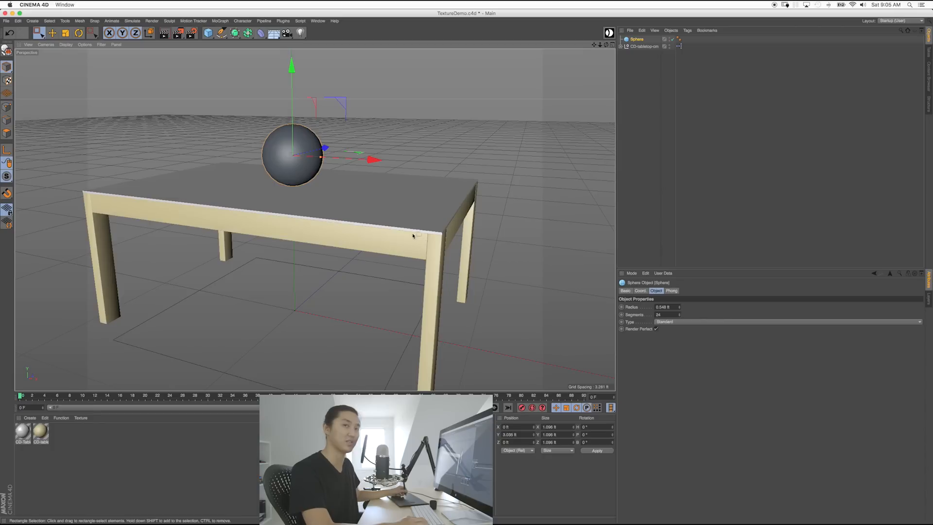
{"action": "middle_click_drag", "start_coordinate": [299, 194], "coordinate": [310, 203], "text": "alt"}
{"action": "left_click_drag", "start_coordinate": [310, 203], "coordinate": [325, 201], "text": "alt"}
{"action": "middle_click_drag", "start_coordinate": [314, 185], "coordinate": [379, 196], "text": "alt"}
{"action": "mouse_move", "coordinate": [339, 201]}
{"action": "left_mouse_down", "text": "alt"}
{"action": "mouse_move", "coordinate": [400, 208]}
{"action": "mouse_move", "coordinate": [323, 196]}
{"action": "left_mouse_up", "text": "alt"}
{"action": "middle_click_drag", "start_coordinate": [387, 204], "coordinate": [335, 192], "text": "alt"}
{"action": "left_click_drag", "start_coordinate": [338, 193], "coordinate": [402, 201], "text": "alt"}
{"action": "middle_click_drag", "start_coordinate": [361, 199], "coordinate": [349, 204], "text": "alt"}
{"action": "left_click_drag", "start_coordinate": [360, 205], "coordinate": [467, 218], "text": "alt"}
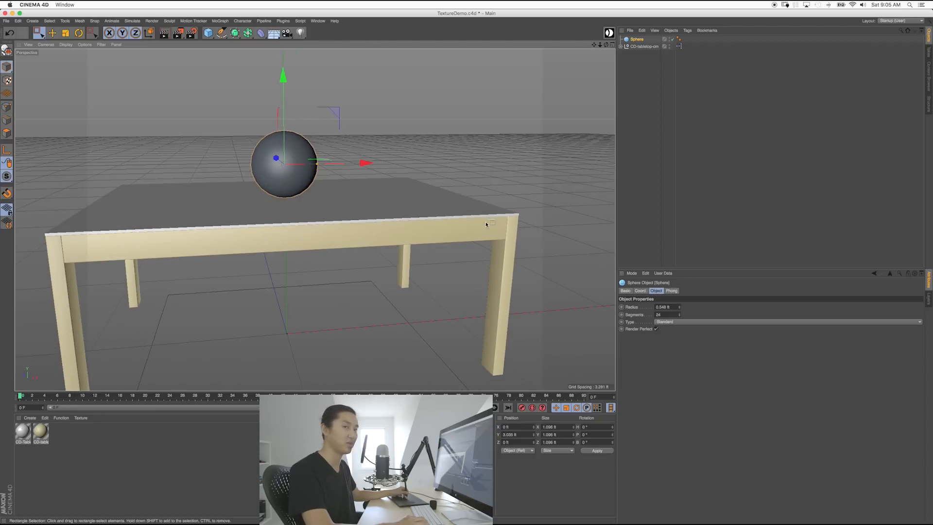
Step: Rename the sphere to FlatPaint in the Object Manager
{"action": "double_click", "coordinate": [634, 39]}
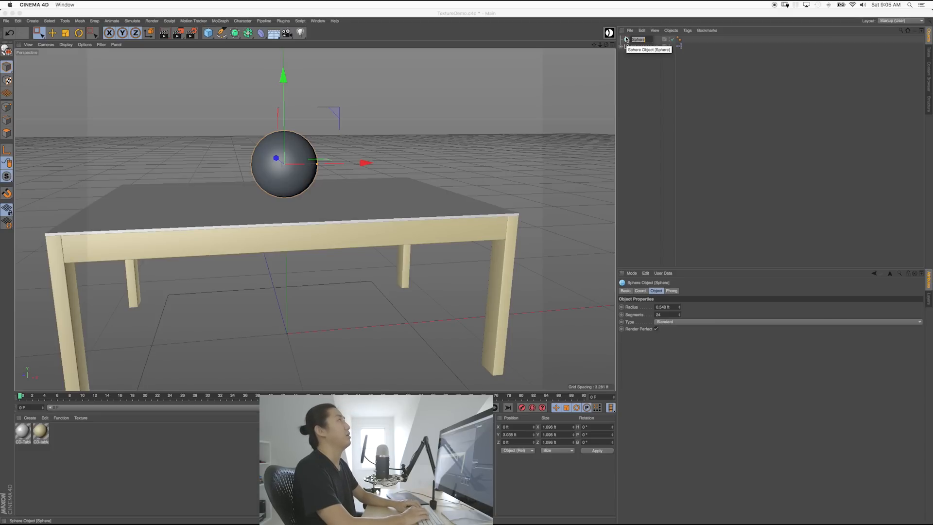
{"action": "type", "text": "r"}
{"action": "type", "text": "latPain"}
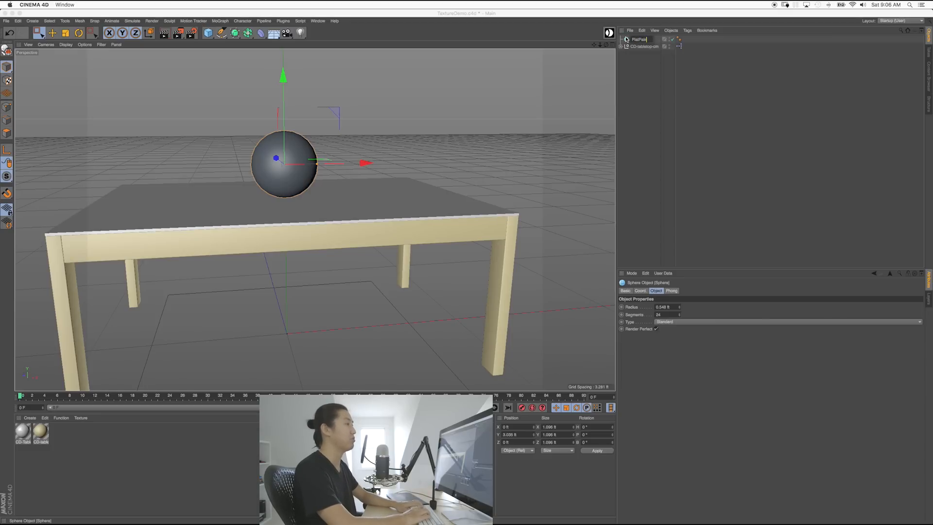
{"action": "type", "text": "t"}
{"action": "key", "text": "Return"}
Step: Save the scene file with Cmd+S and deselect the sphere
{"action": "key", "text": "super+s"}
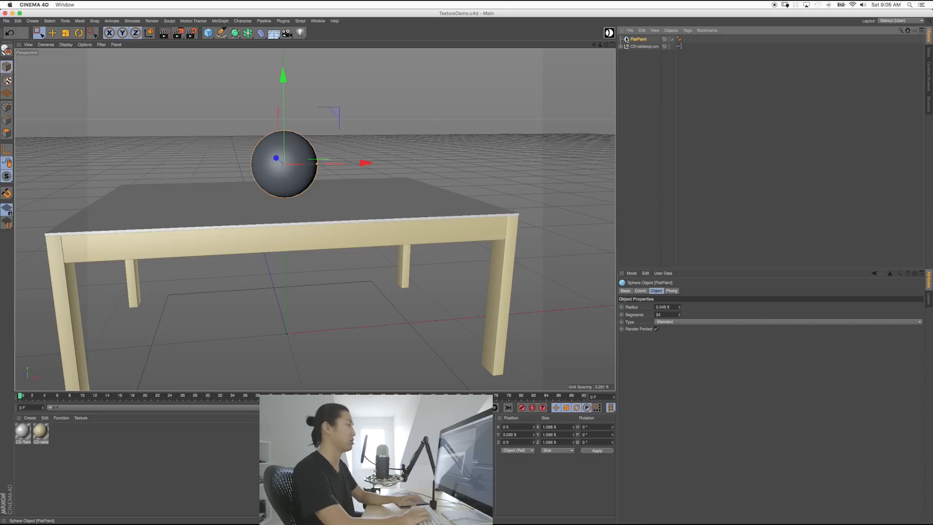
{"action": "left_click", "coordinate": [652, 183]}
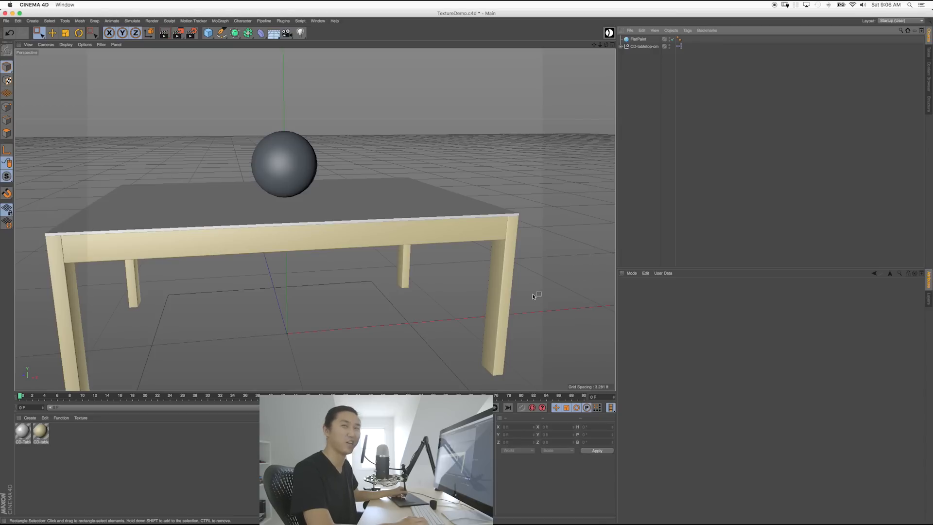
{"action": "left_click", "coordinate": [33, 419]}
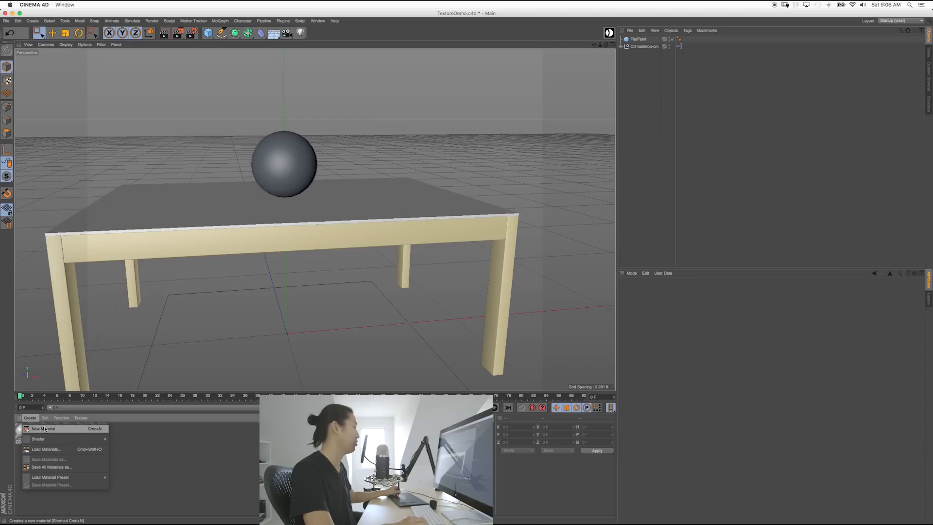
Step: Create a new default material (Mat) in the Material Manager
{"action": "left_click", "coordinate": [141, 443]}
{"action": "double_click", "coordinate": [125, 439]}
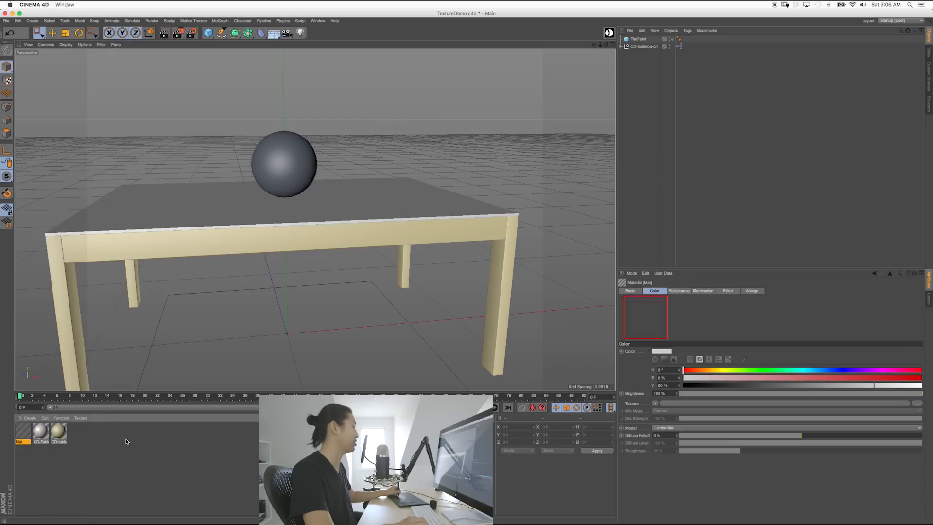
{"action": "left_click", "coordinate": [292, 385]}
{"action": "left_click_drag", "start_coordinate": [297, 390], "coordinate": [297, 373]}
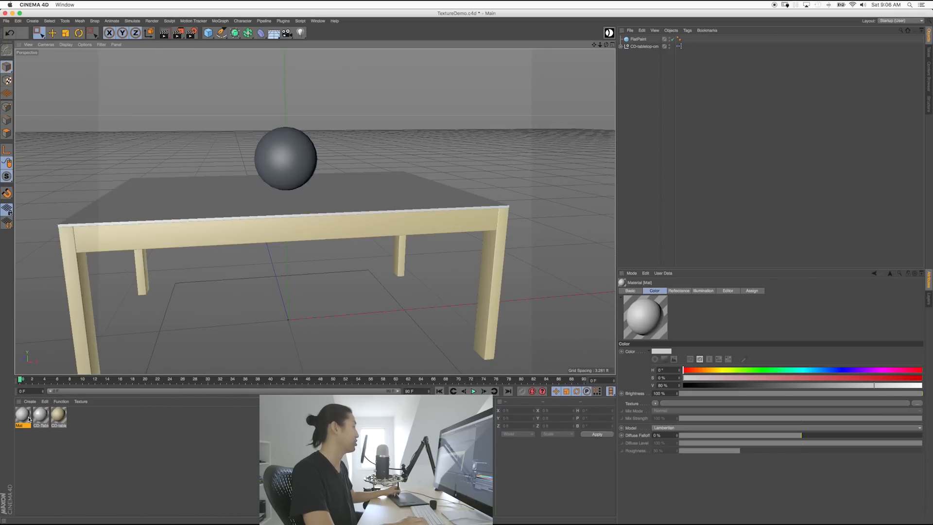
{"action": "left_click", "coordinate": [29, 419]}
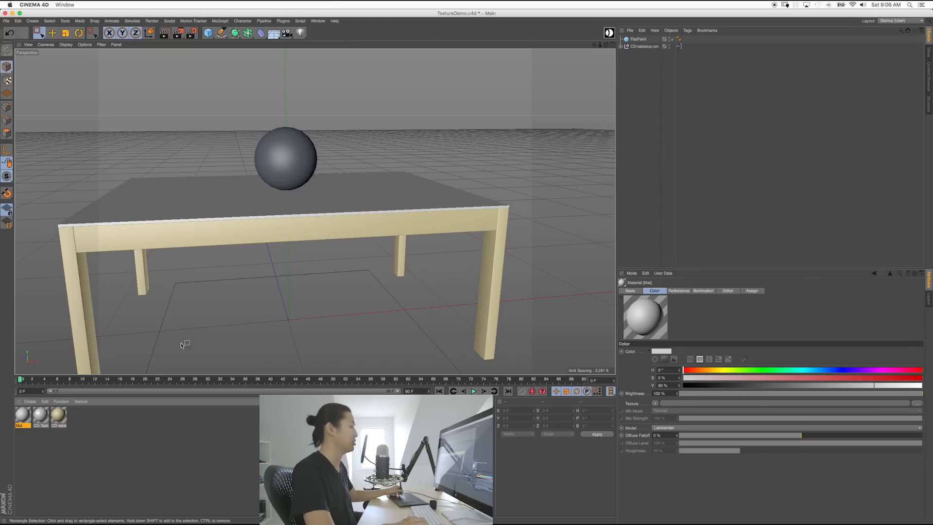
Step: Name the new material Paint-Flat on its Basic tab
{"action": "left_click", "coordinate": [629, 292]}
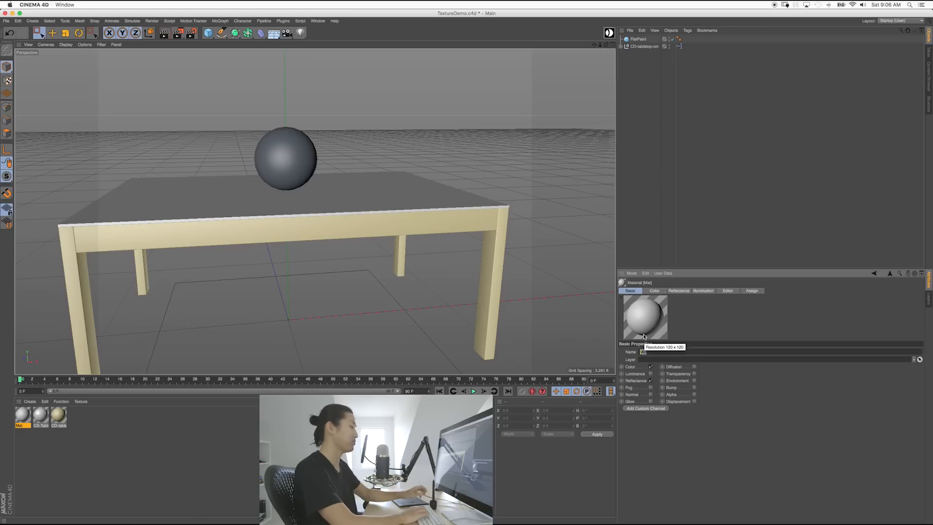
{"action": "type", "text": "W"}
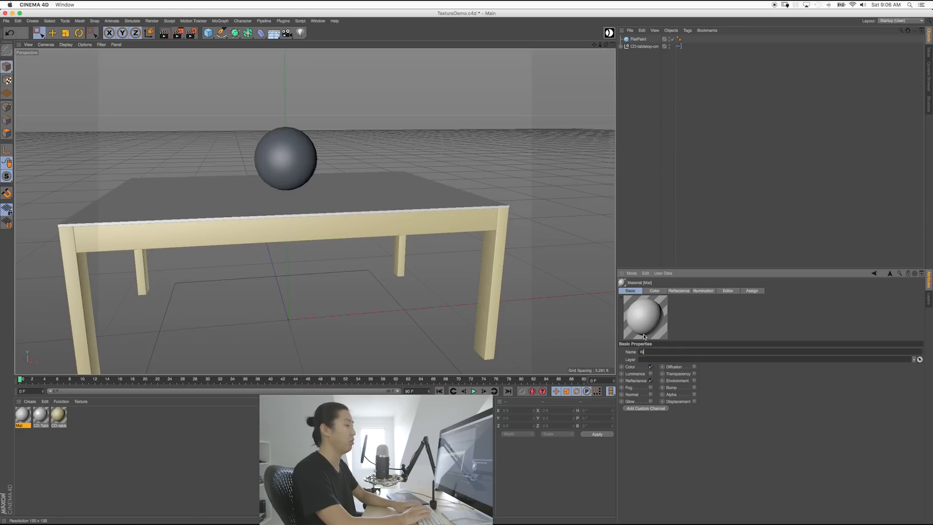
{"action": "type", "text": "aint-Flat"}
{"action": "key", "text": "Return"}
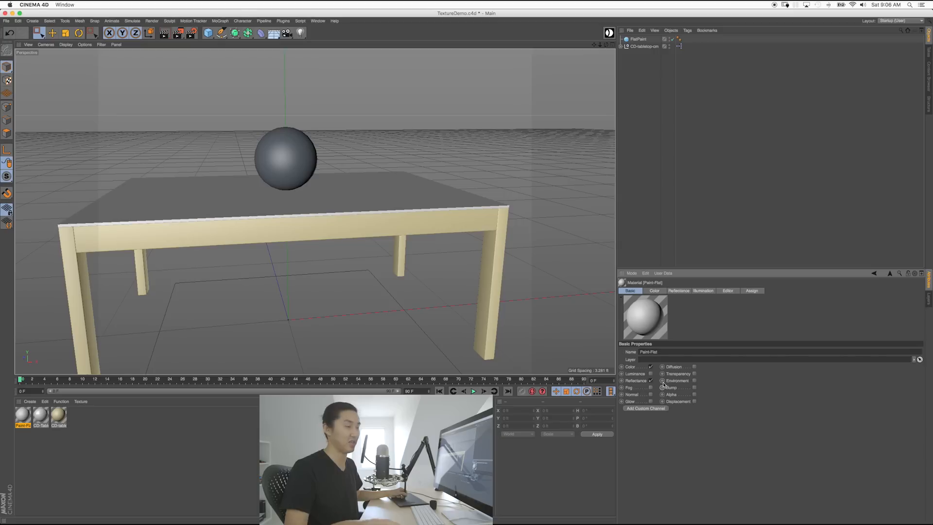
Step: Disable Reflectance on Paint-Flat, leaving Luminance and Environment off after testing them
{"action": "left_click", "coordinate": [650, 373]}
{"action": "left_click", "coordinate": [651, 380]}
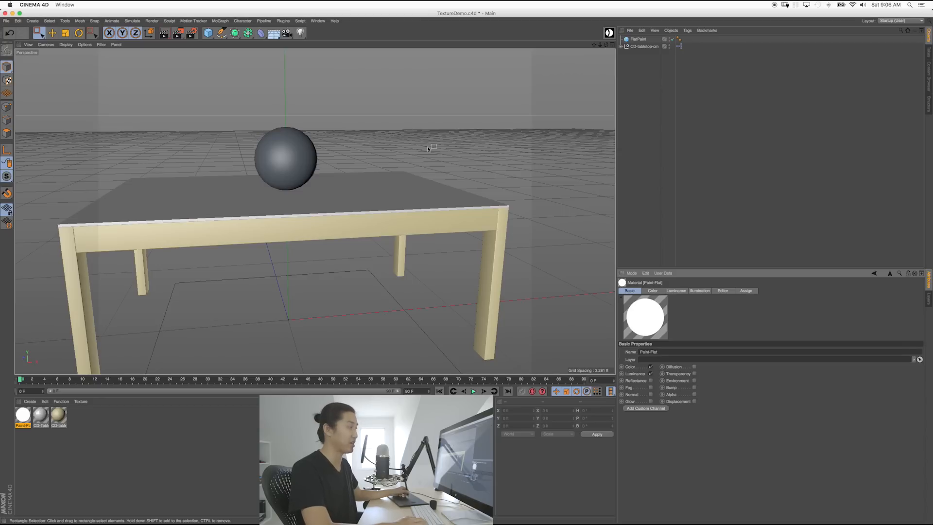
{"action": "left_click", "coordinate": [651, 373]}
{"action": "left_click", "coordinate": [651, 374]}
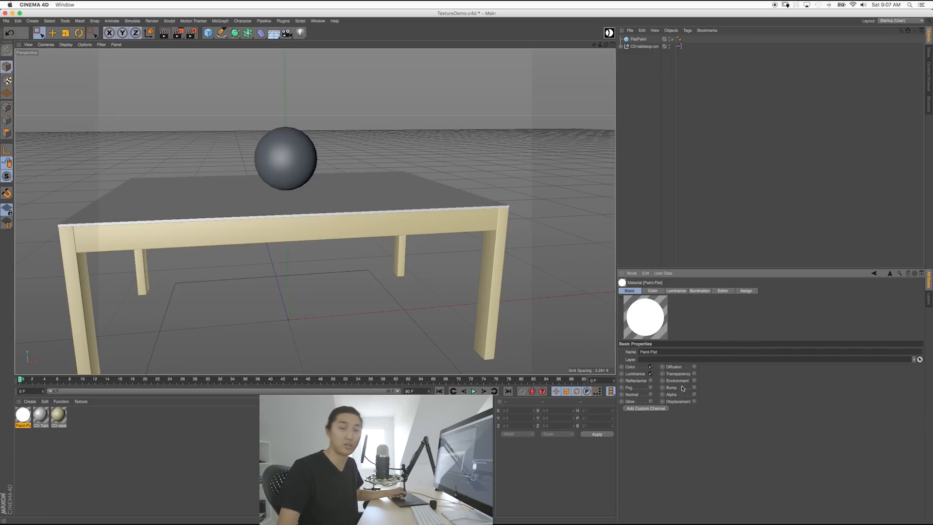
{"action": "left_click", "coordinate": [651, 373]}
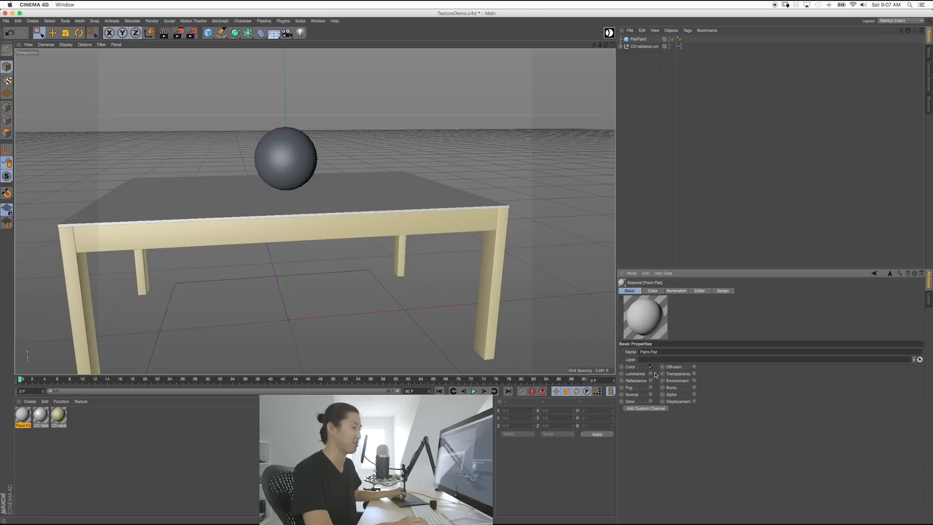
{"action": "left_click", "coordinate": [651, 380]}
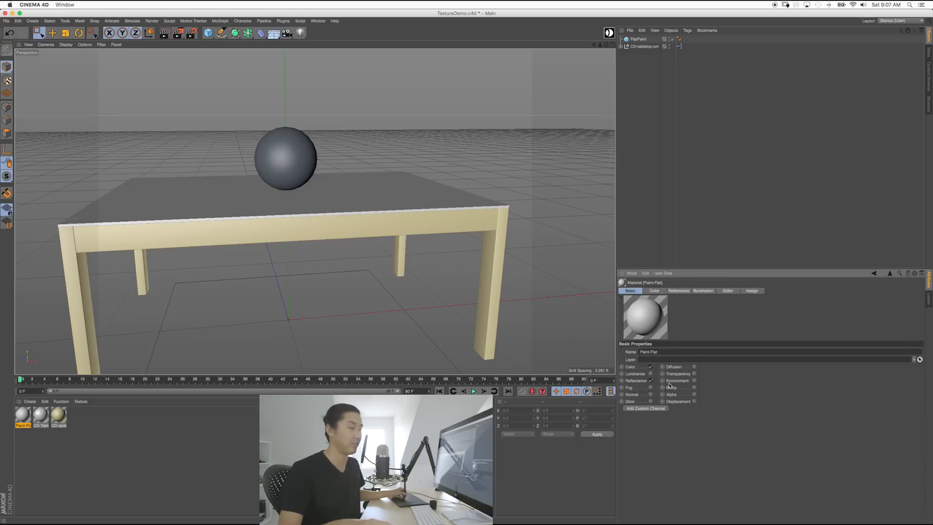
{"action": "left_click", "coordinate": [651, 380]}
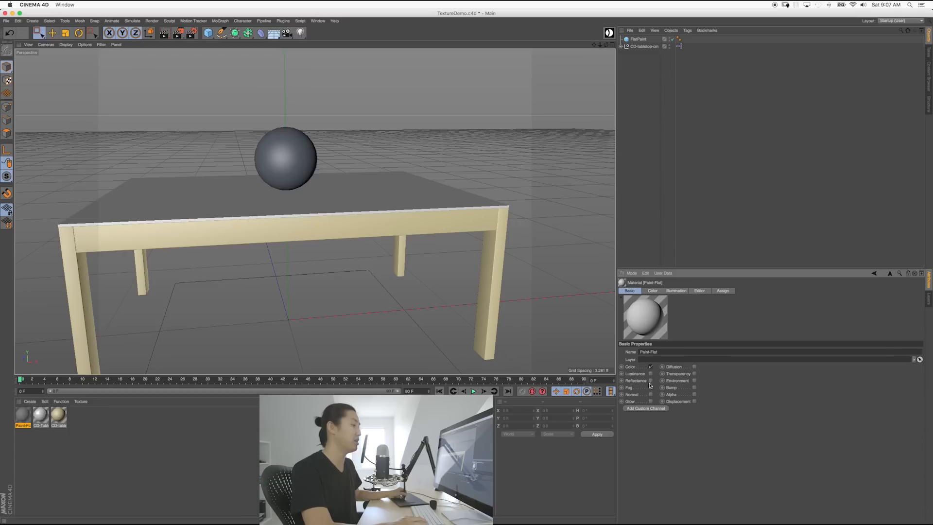
{"action": "left_click", "coordinate": [693, 380]}
{"action": "left_click", "coordinate": [694, 380]}
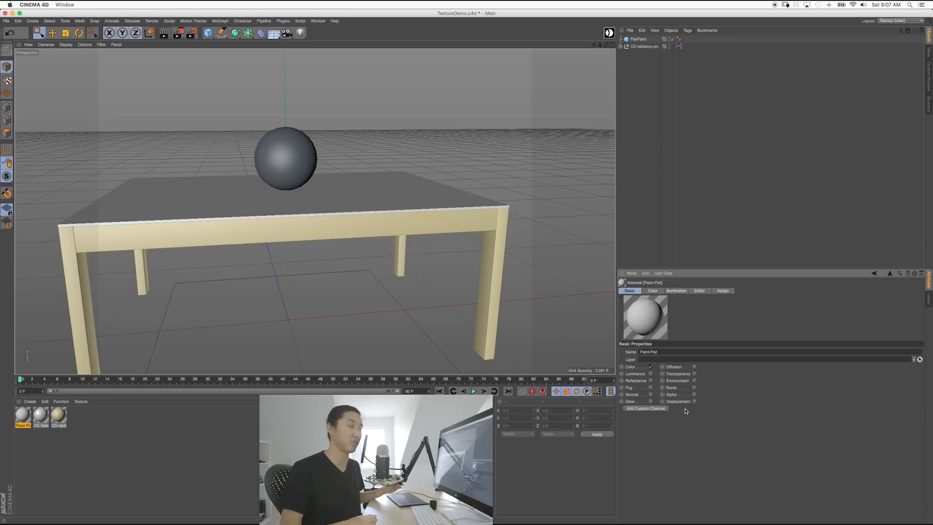
Step: Apply the Paint-Flat material to the sphere
{"action": "left_click", "coordinate": [34, 456]}
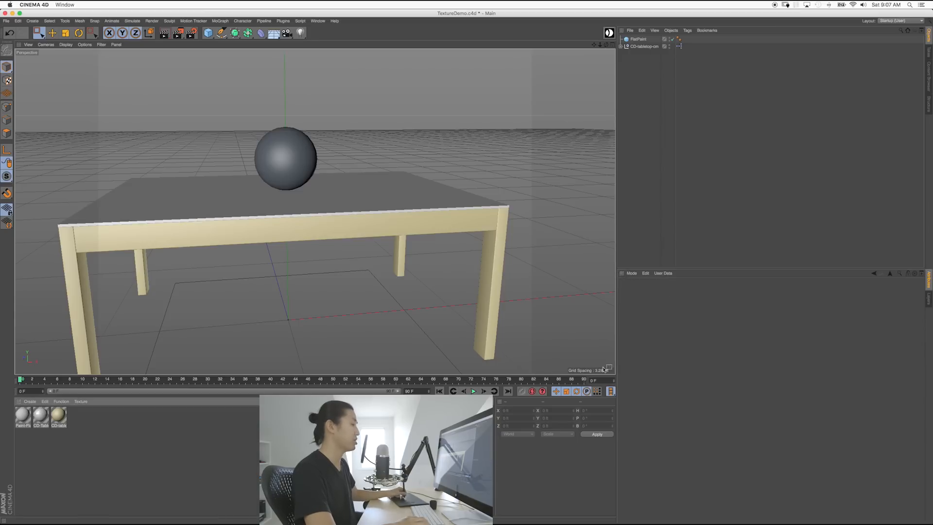
{"action": "left_click", "coordinate": [24, 417]}
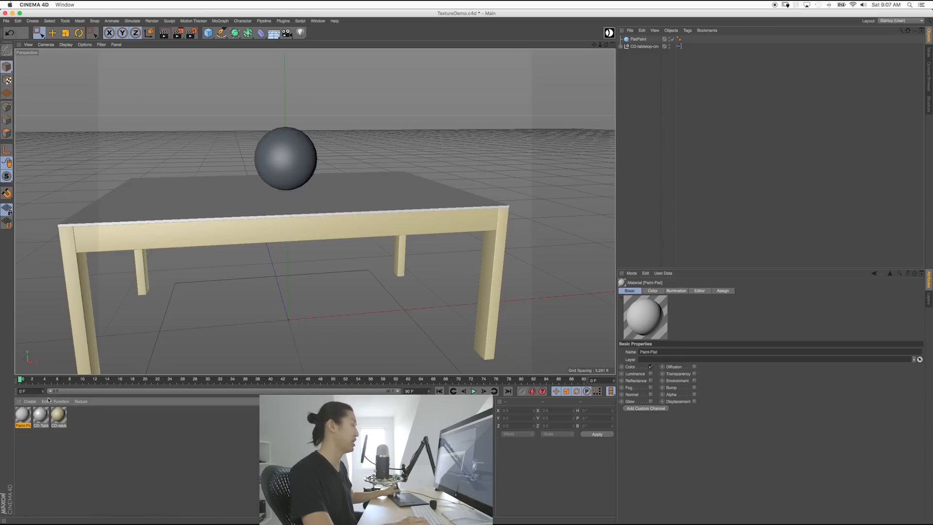
{"action": "mouse_move", "coordinate": [23, 417]}
{"action": "left_mouse_down"}
{"action": "mouse_move", "coordinate": [219, 211]}
{"action": "mouse_move", "coordinate": [298, 155]}
{"action": "left_mouse_up"}
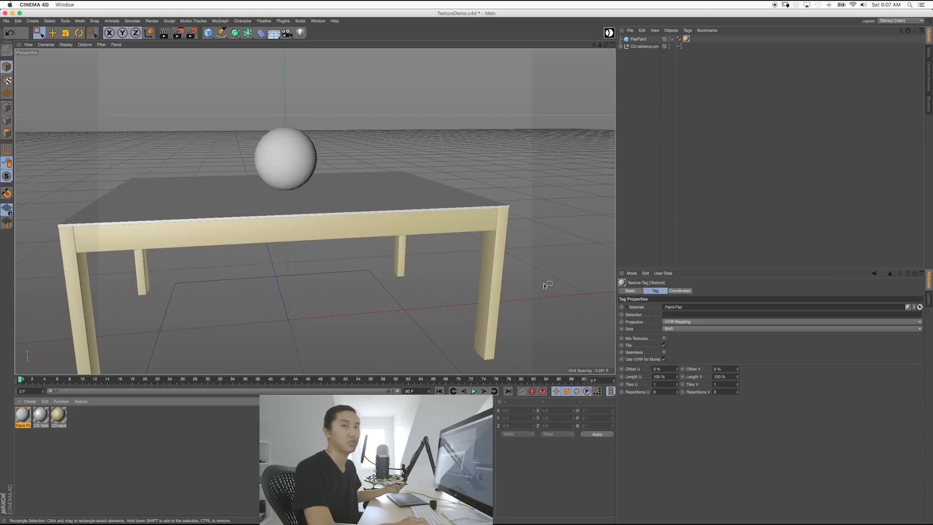
{"action": "middle_click_drag", "start_coordinate": [280, 164], "coordinate": [342, 217], "text": "alt"}
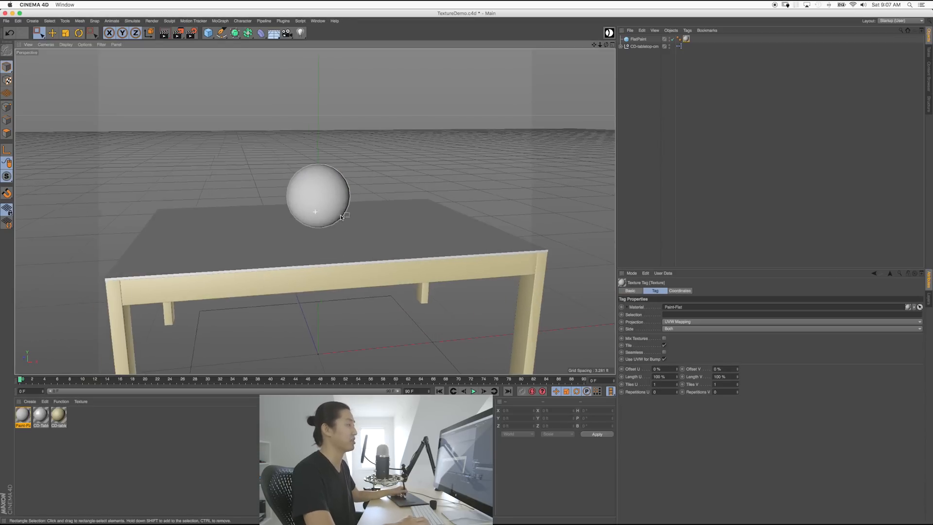
{"action": "scroll", "coordinate": [340, 218], "scroll_direction": "up", "scroll_amount": 6}
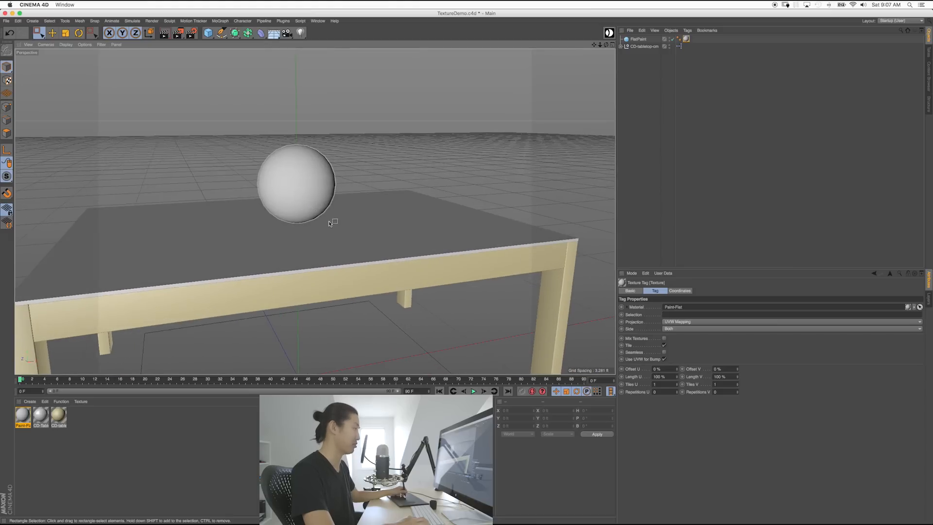
{"action": "scroll", "coordinate": [330, 222], "scroll_direction": "up", "scroll_amount": 4}
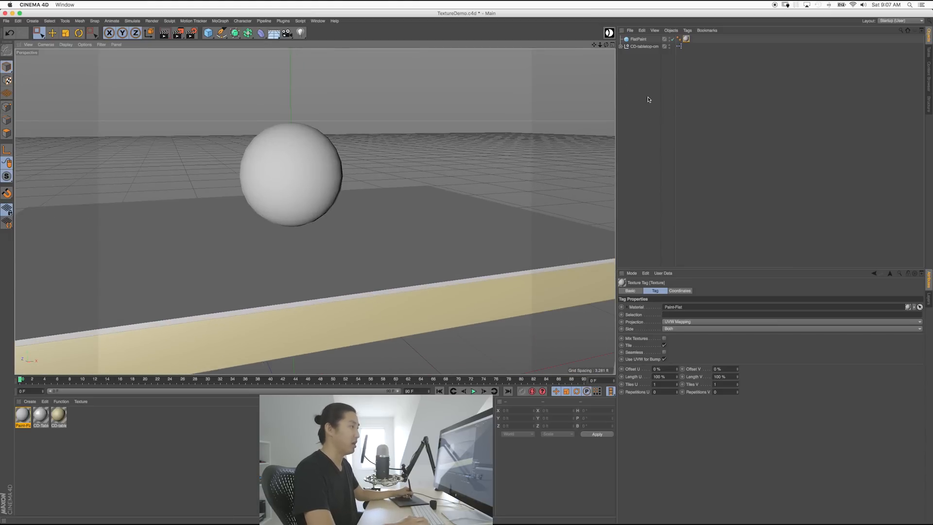
Step: Set the sphere's Segments from 24 to 64
{"action": "left_click", "coordinate": [648, 99]}
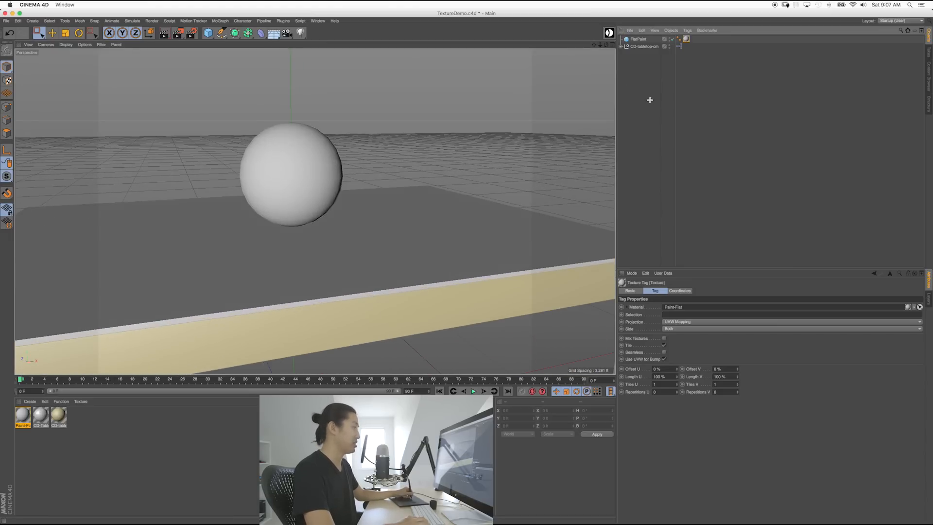
{"action": "left_click", "coordinate": [313, 179]}
{"action": "left_click", "coordinate": [669, 315]}
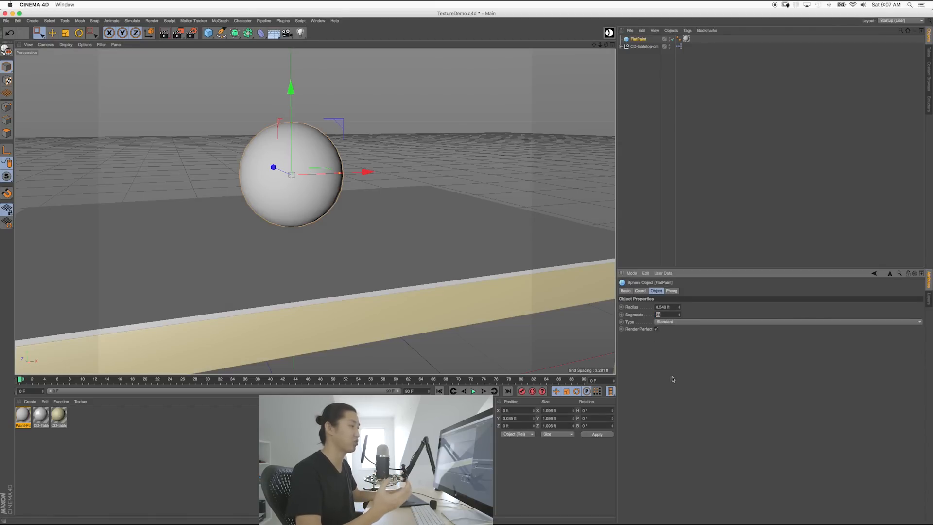
{"action": "type", "text": "64"}
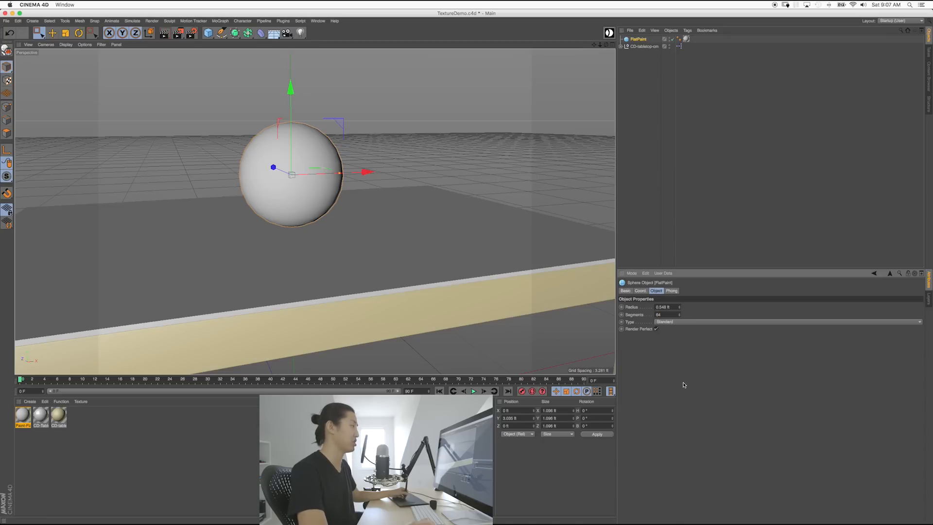
Step: Reselect objects in the Object Manager, ending with FlatPaint selected
{"action": "left_click", "coordinate": [632, 176]}
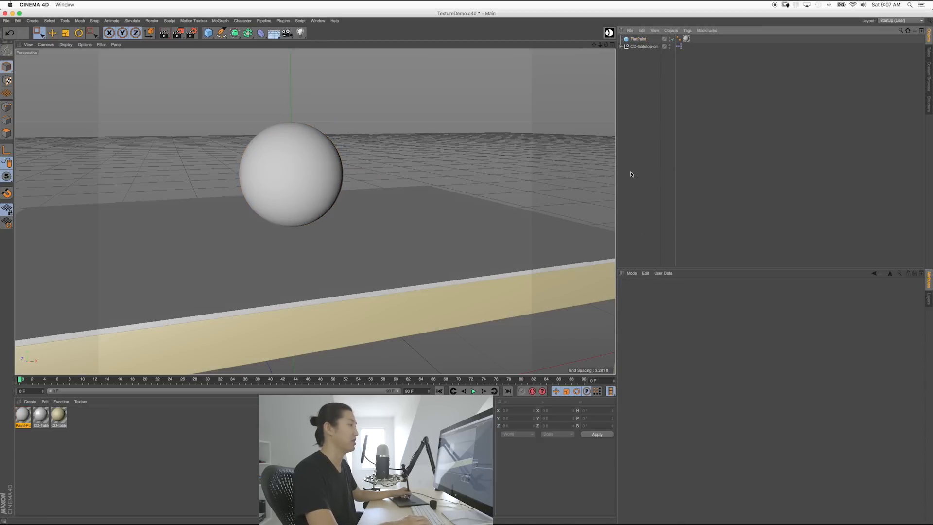
{"action": "left_click", "coordinate": [637, 40]}
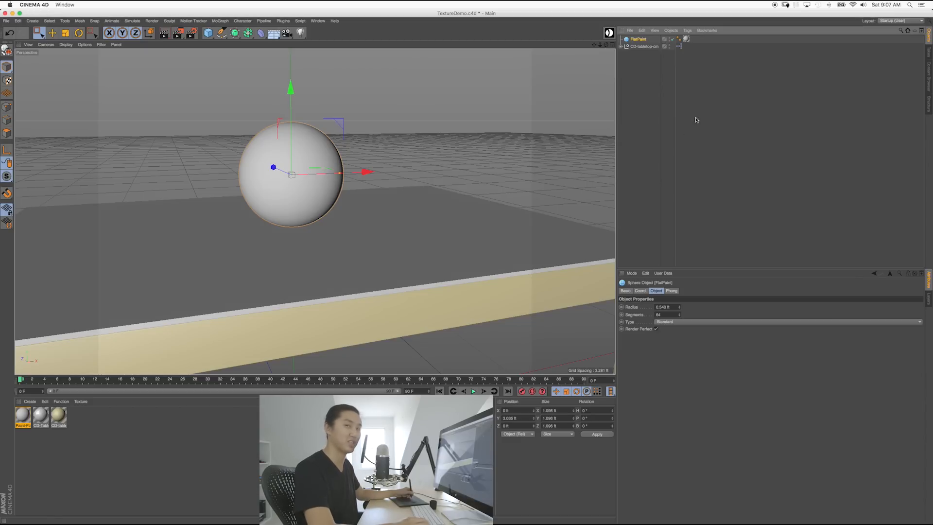
{"action": "left_click", "coordinate": [632, 66]}
{"action": "left_click", "coordinate": [638, 40]}
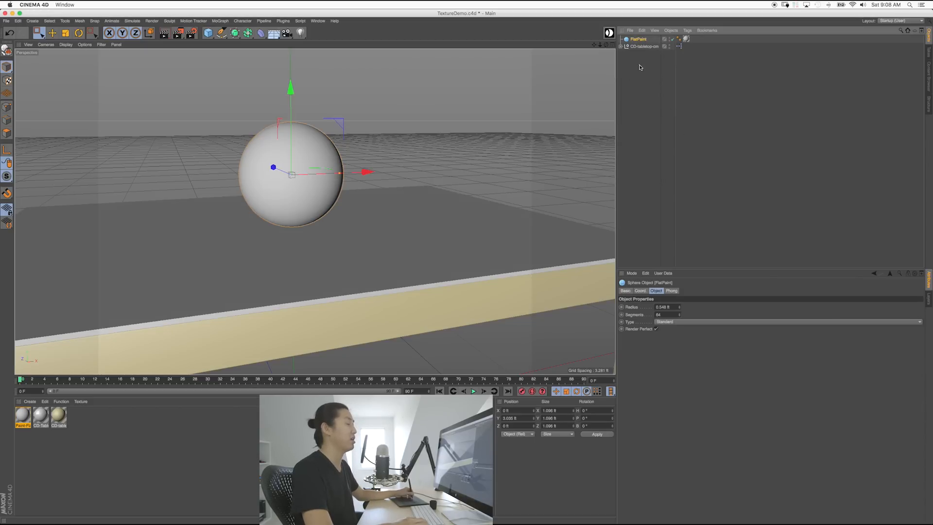
{"action": "left_click", "coordinate": [644, 84]}
{"action": "left_click", "coordinate": [642, 47]}
{"action": "left_click", "coordinate": [638, 40]}
{"action": "left_click", "coordinate": [639, 75]}
{"action": "left_click", "coordinate": [637, 40]}
{"action": "left_click", "coordinate": [639, 97]}
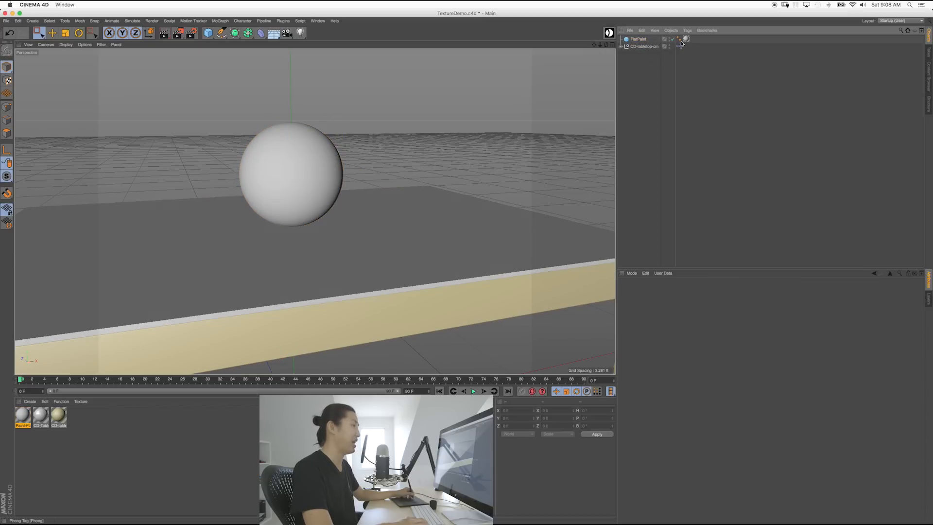
{"action": "left_click", "coordinate": [638, 40]}
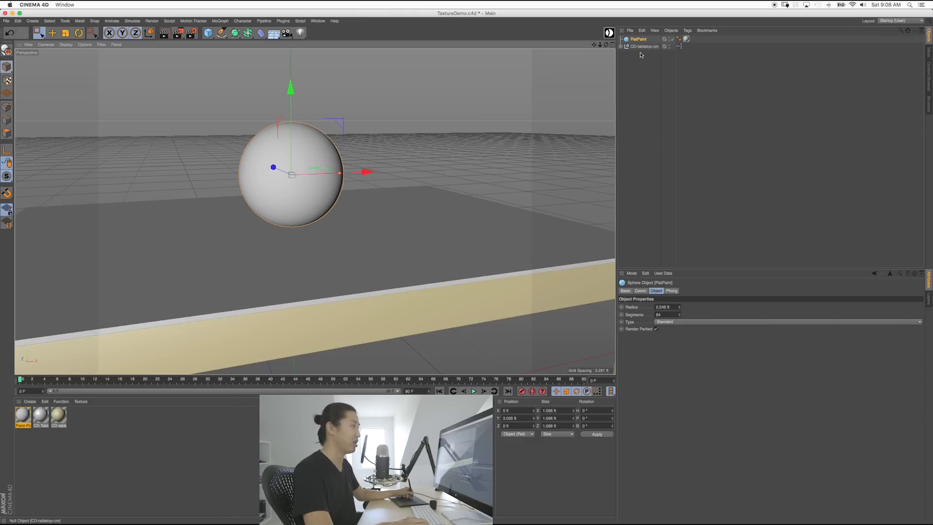
Step: Replace the sphere's texture tag with a fresh Paint-Flat assignment and select the material
{"action": "left_click", "coordinate": [686, 39]}
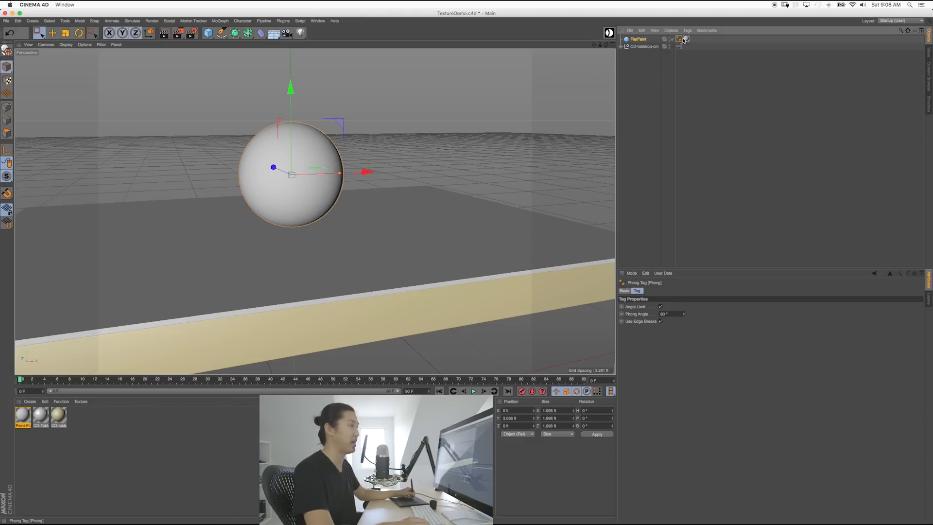
{"action": "key", "text": "Delete"}
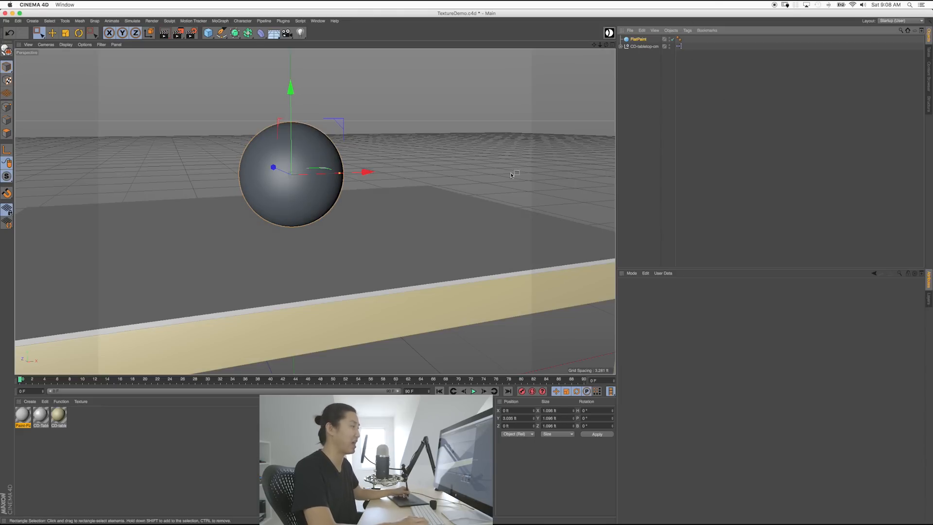
{"action": "mouse_move", "coordinate": [23, 414]}
{"action": "left_mouse_down"}
{"action": "mouse_move", "coordinate": [286, 184]}
{"action": "mouse_move", "coordinate": [281, 204]}
{"action": "left_mouse_up"}
{"action": "left_click", "coordinate": [433, 161]}
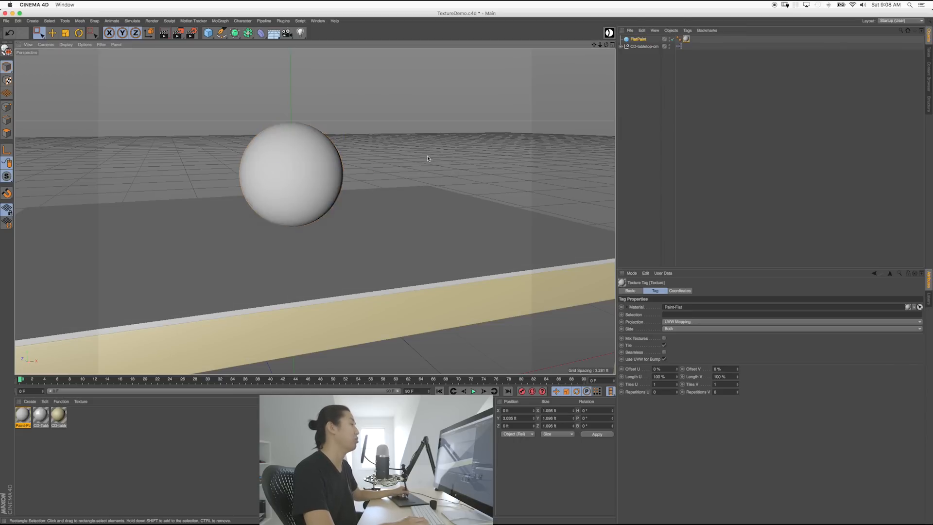
{"action": "left_click", "coordinate": [22, 416]}
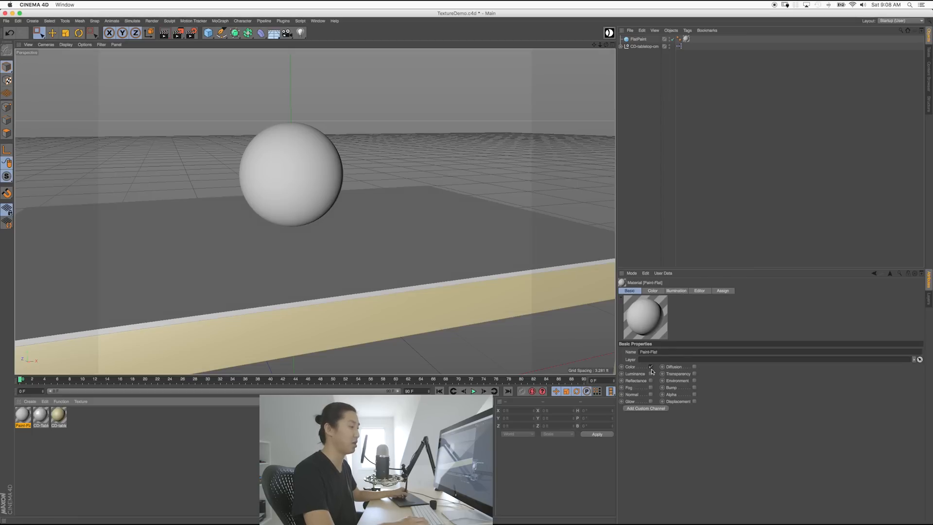
Step: Set Paint-Flat's colour to bright cyan: hue 185°, full saturation, value 100%
{"action": "left_click", "coordinate": [652, 291]}
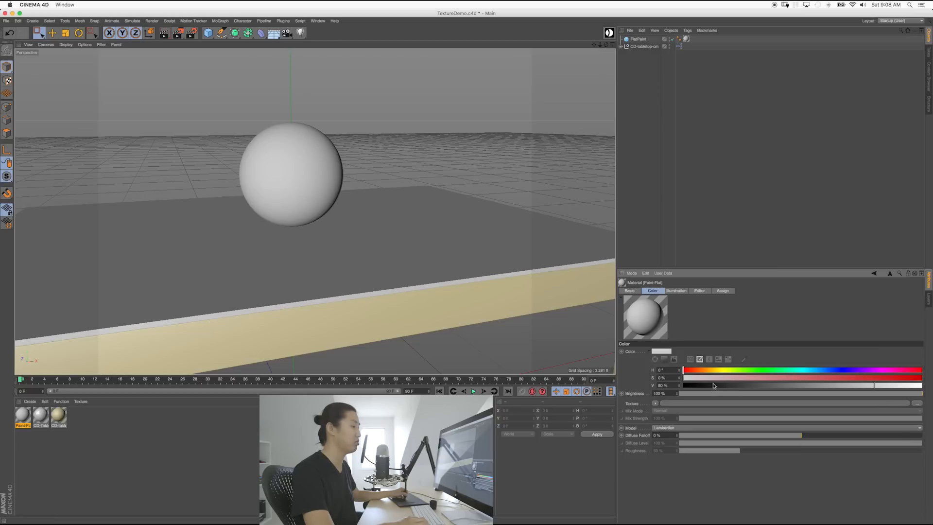
{"action": "left_click", "coordinate": [662, 351]}
{"action": "left_click", "coordinate": [676, 378]}
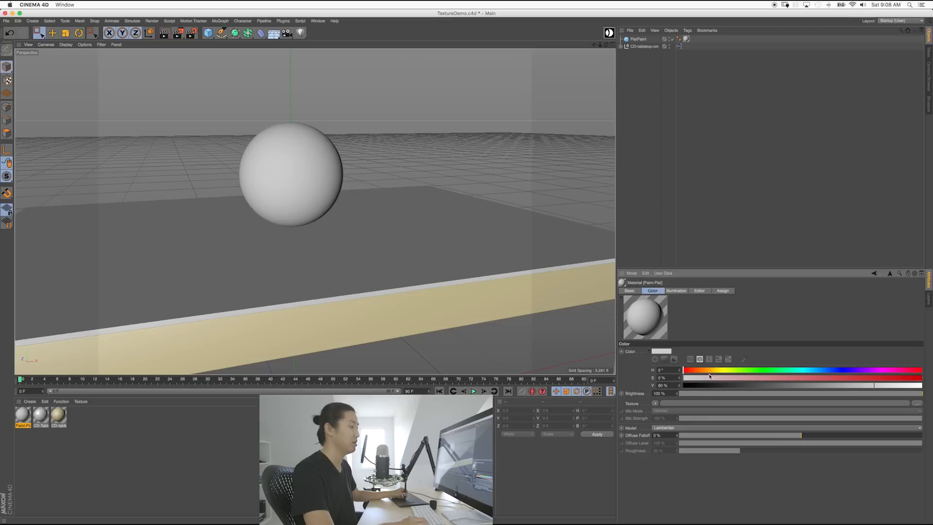
{"action": "left_click_drag", "start_coordinate": [705, 370], "coordinate": [698, 371]}
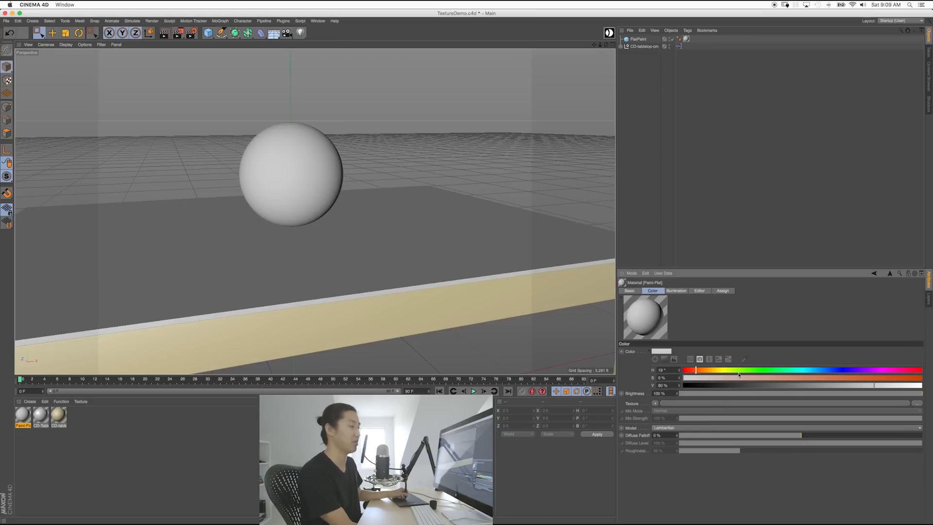
{"action": "mouse_move", "coordinate": [703, 372]}
{"action": "left_mouse_down"}
{"action": "mouse_move", "coordinate": [688, 375]}
{"action": "mouse_move", "coordinate": [771, 376]}
{"action": "left_mouse_up"}
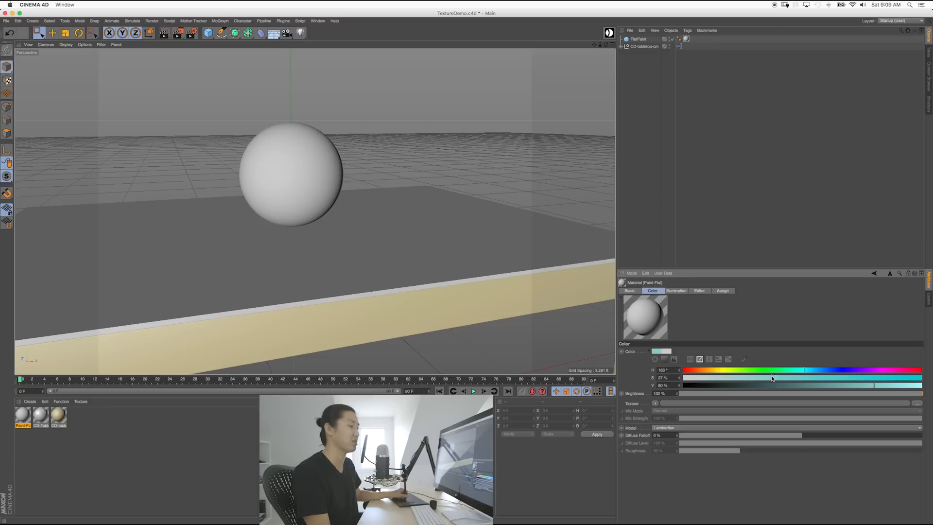
{"action": "left_click_drag", "start_coordinate": [685, 381], "coordinate": [892, 386]}
Step: Tune the cyan's saturation and brightness in Paint-Flat's Color channel
{"action": "left_click", "coordinate": [921, 378]}
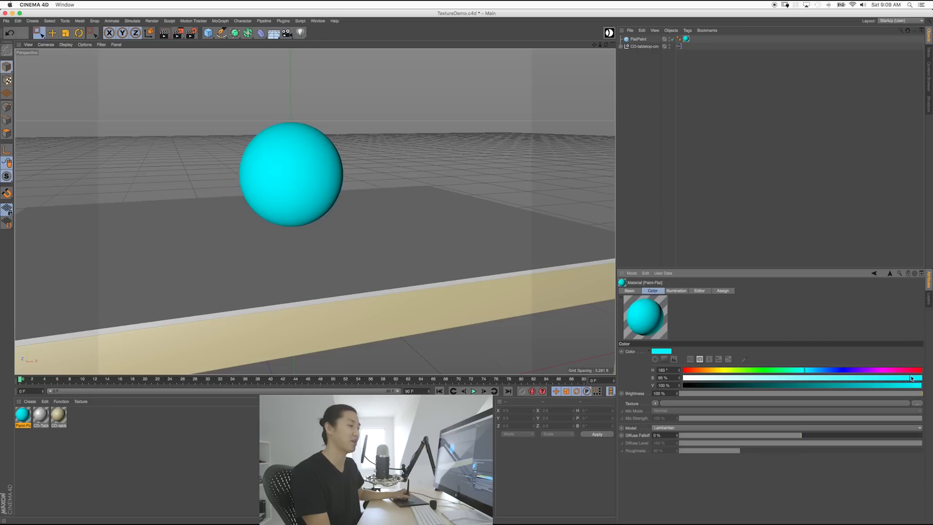
{"action": "left_click_drag", "start_coordinate": [909, 381], "coordinate": [906, 379]}
{"action": "left_click", "coordinate": [906, 386]}
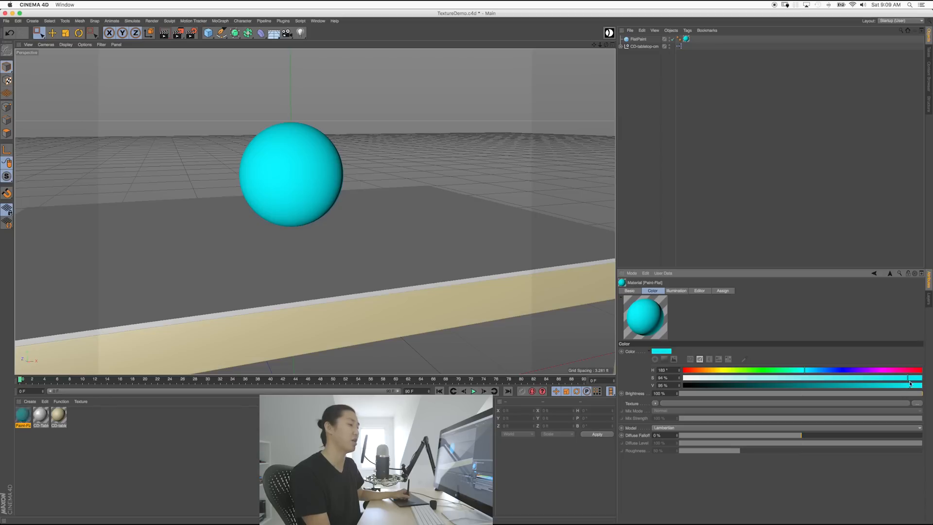
{"action": "left_click_drag", "start_coordinate": [907, 378], "coordinate": [857, 377]}
{"action": "left_click_drag", "start_coordinate": [698, 388], "coordinate": [889, 390]}
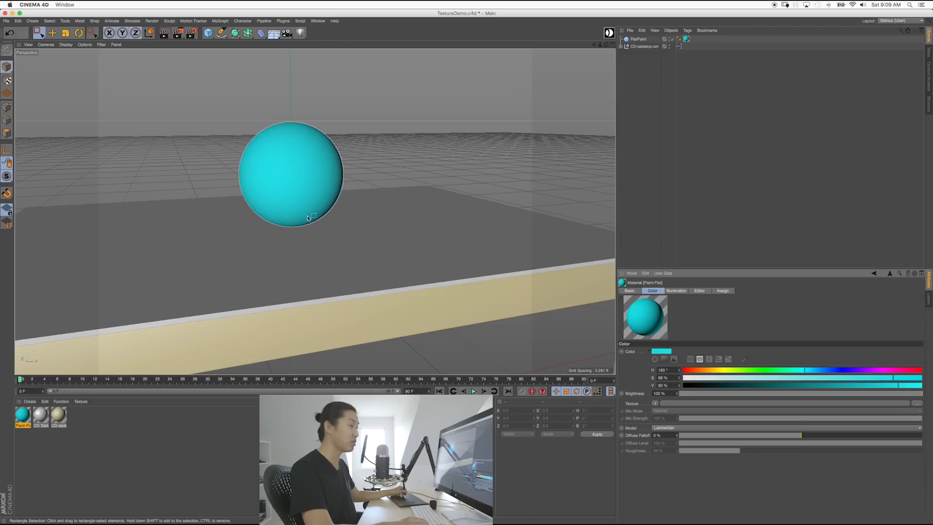
Step: Shift the hue to teal, about H 166°, S 75%, V 90%
{"action": "left_click", "coordinate": [628, 291]}
{"action": "left_click", "coordinate": [652, 290]}
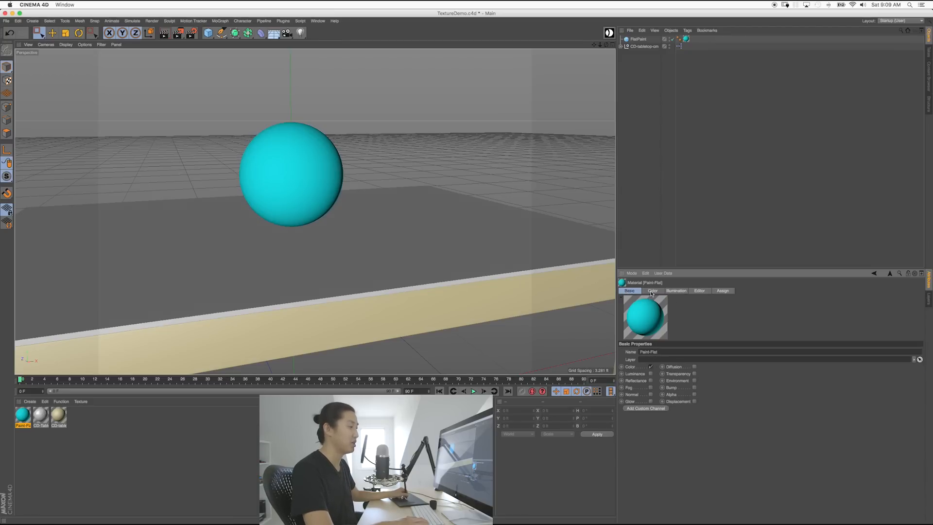
{"action": "left_click_drag", "start_coordinate": [850, 379], "coordinate": [740, 373]}
{"action": "left_click", "coordinate": [793, 372]}
{"action": "left_click", "coordinate": [815, 377]}
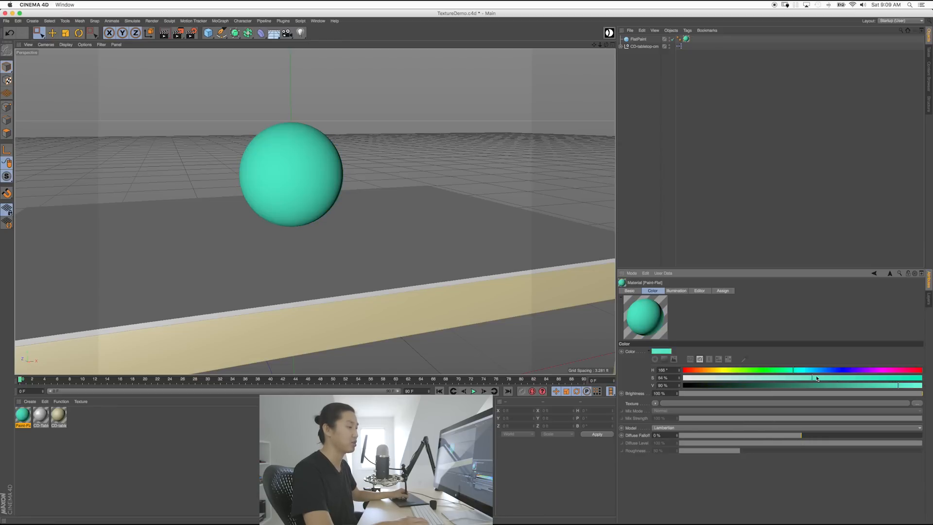
{"action": "left_click_drag", "start_coordinate": [848, 378], "coordinate": [861, 379]}
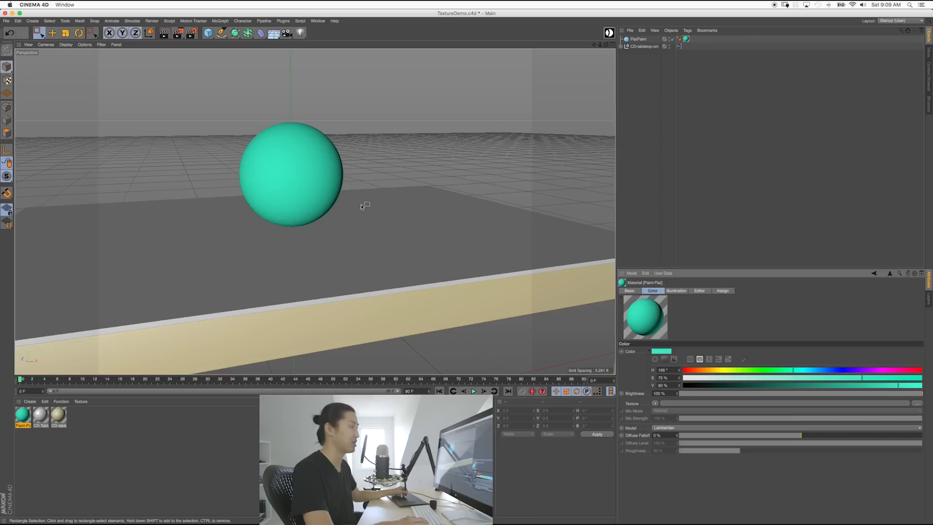
{"action": "mouse_move", "coordinate": [317, 203]}
{"action": "left_mouse_down", "text": "alt"}
{"action": "mouse_move", "coordinate": [326, 200]}
{"action": "mouse_move", "coordinate": [302, 215]}
{"action": "mouse_move", "coordinate": [320, 229]}
{"action": "mouse_move", "coordinate": [281, 205]}
{"action": "mouse_move", "coordinate": [283, 186]}
{"action": "mouse_move", "coordinate": [314, 199]}
{"action": "mouse_move", "coordinate": [287, 197]}
{"action": "left_mouse_up", "text": "alt"}
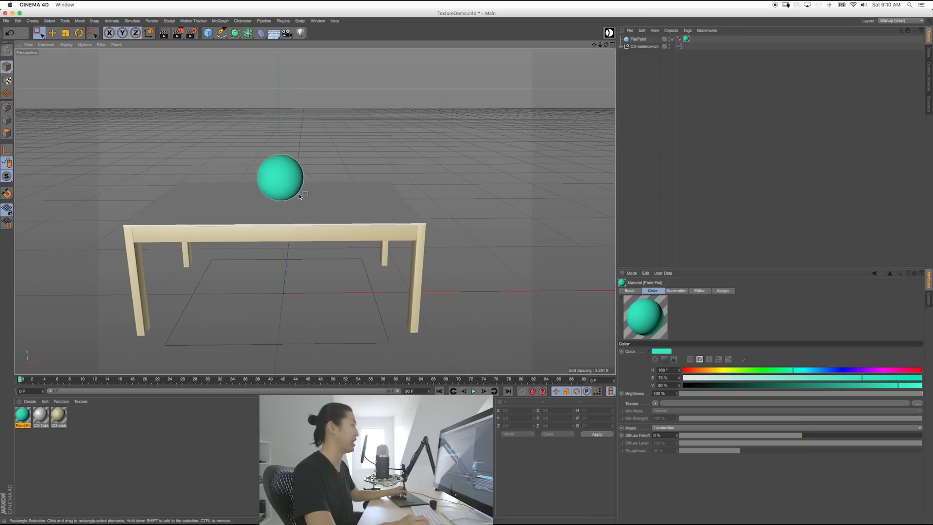
Step: Add a 12x12 Diffusion Frame from Cine Designer's Lighting Truck
{"action": "left_click", "coordinate": [609, 33]}
{"action": "left_click", "coordinate": [576, 67]}
{"action": "left_click", "coordinate": [615, 96]}
{"action": "left_click", "coordinate": [543, 13]}
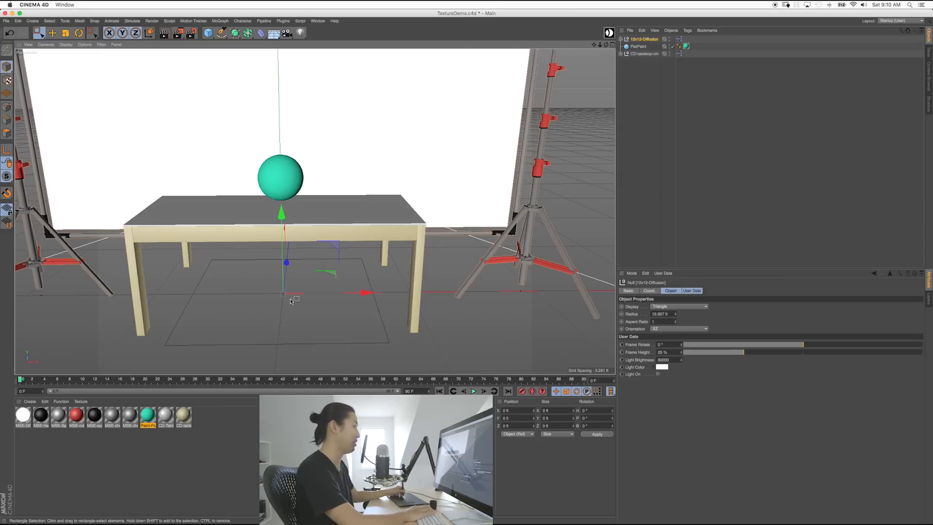
Step: Rotate the diffusion frame about 80 degrees and slide it to the right
{"action": "key", "text": "r"}
{"action": "left_click_drag", "start_coordinate": [291, 318], "coordinate": [409, 275]}
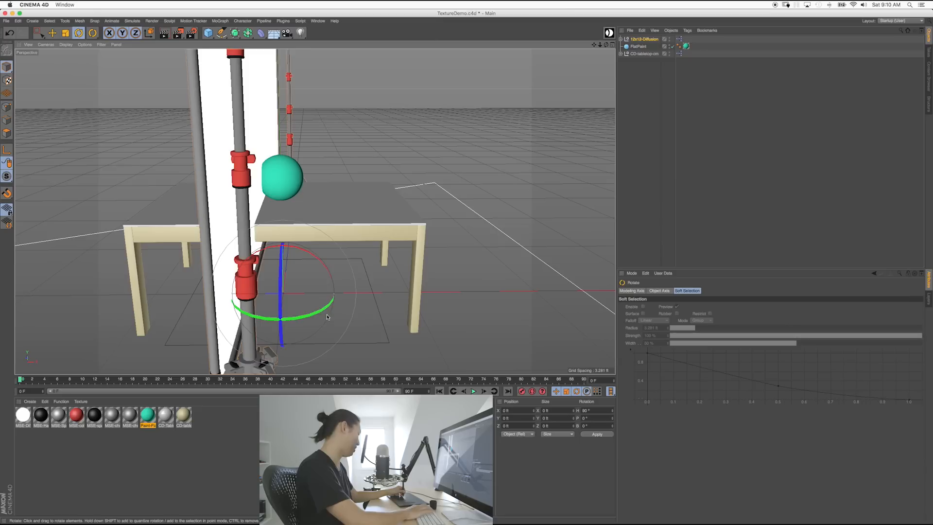
{"action": "key", "text": "e"}
{"action": "left_click_drag", "start_coordinate": [209, 305], "coordinate": [361, 265]}
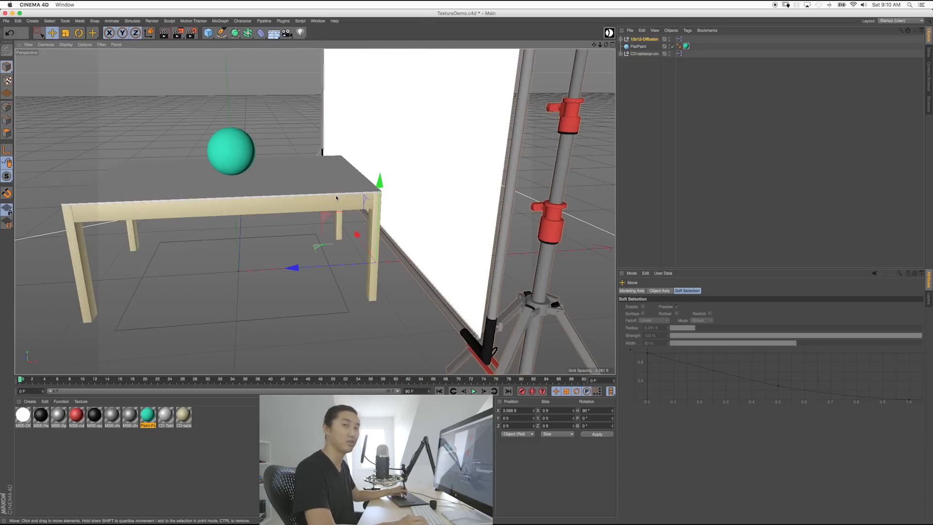
Step: Select 12x12-Diffusion and push it farther from the table
{"action": "left_click_drag", "start_coordinate": [401, 239], "coordinate": [328, 213], "text": "alt"}
{"action": "left_click_drag", "start_coordinate": [449, 153], "coordinate": [448, 182], "text": "alt"}
{"action": "left_click", "coordinate": [638, 109]}
{"action": "left_click", "coordinate": [644, 38]}
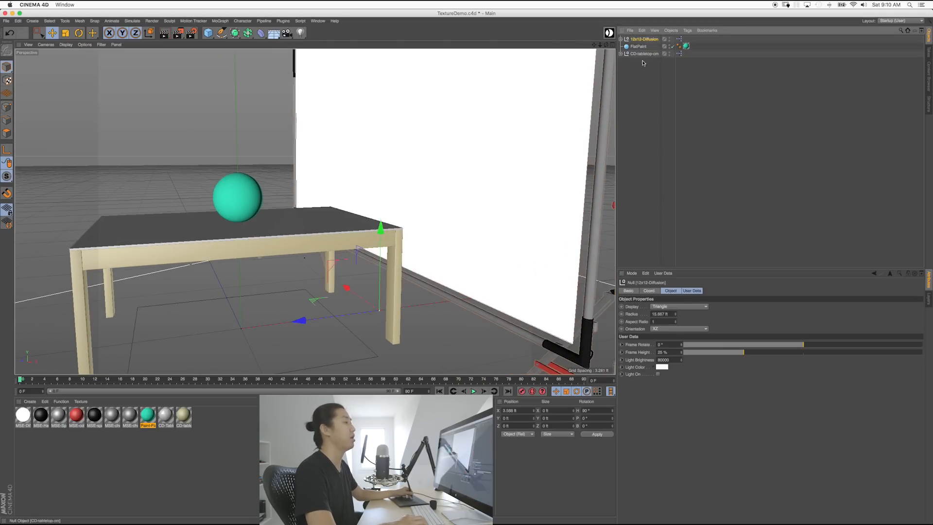
{"action": "left_click_drag", "start_coordinate": [485, 292], "coordinate": [485, 259], "text": "alt"}
{"action": "right_click_drag", "start_coordinate": [485, 260], "coordinate": [436, 231], "text": "alt"}
{"action": "left_click_drag", "start_coordinate": [435, 231], "coordinate": [444, 260], "text": "alt"}
{"action": "middle_click_drag", "start_coordinate": [466, 244], "coordinate": [431, 242], "text": "alt"}
{"action": "left_click_drag", "start_coordinate": [431, 243], "coordinate": [402, 258], "text": "alt"}
{"action": "middle_click_drag", "start_coordinate": [401, 258], "coordinate": [390, 272], "text": "alt"}
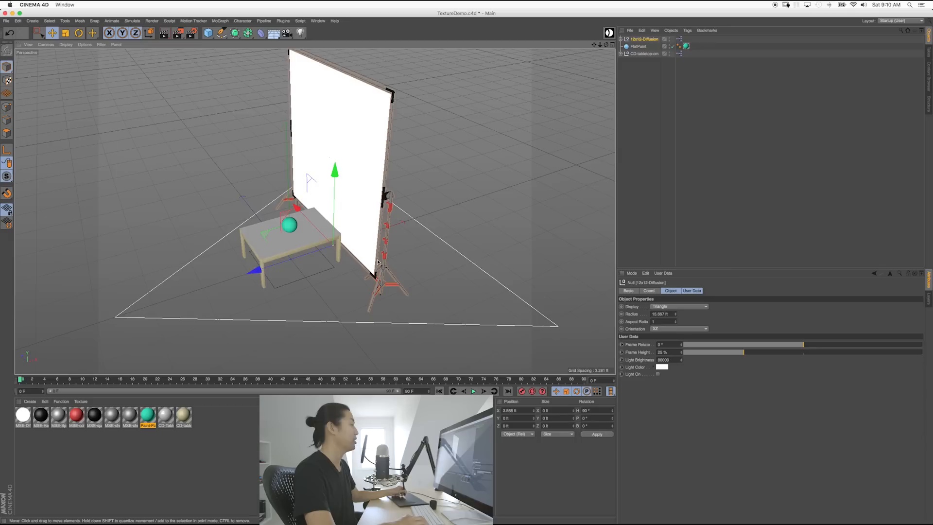
{"action": "left_click_drag", "start_coordinate": [255, 268], "coordinate": [374, 277]}
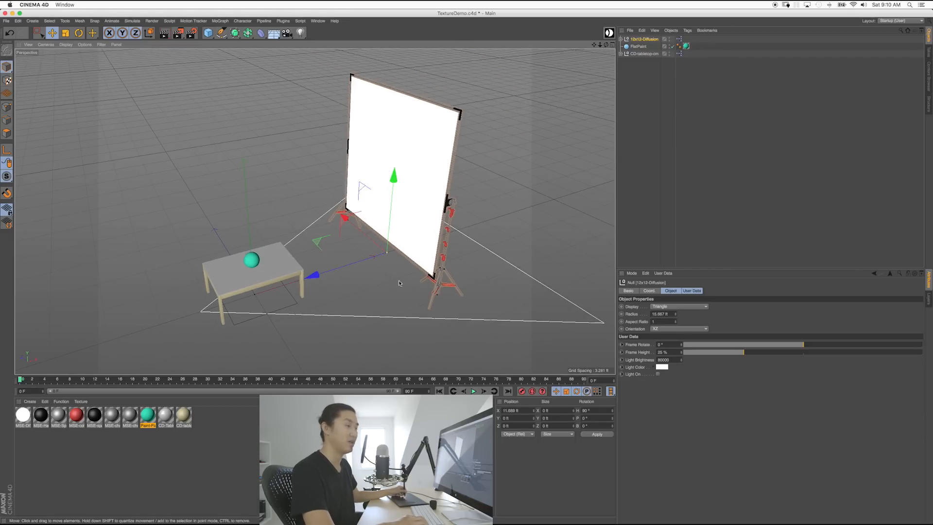
Step: Place the frame beside the table at X 6.059 ft and switch its light on
{"action": "left_click_drag", "start_coordinate": [275, 288], "coordinate": [373, 259]}
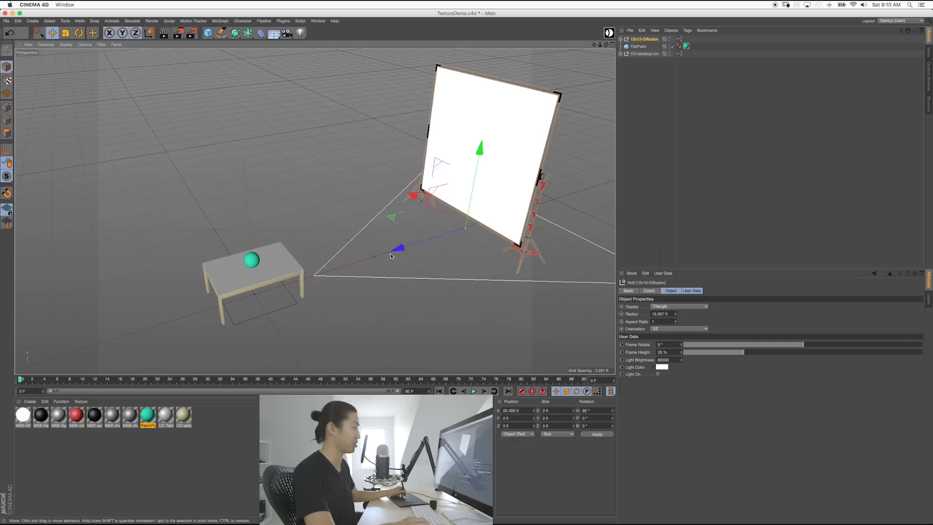
{"action": "left_click_drag", "start_coordinate": [395, 259], "coordinate": [335, 238]}
{"action": "right_click_drag", "start_coordinate": [335, 239], "coordinate": [362, 238], "text": "alt"}
{"action": "left_click", "coordinate": [658, 374]}
Step: Raise the diffusion light's Light Brightness to 30000, then render a viewport preview of the lit scene
{"action": "left_click_drag", "start_coordinate": [374, 265], "coordinate": [540, 306], "text": "alt"}
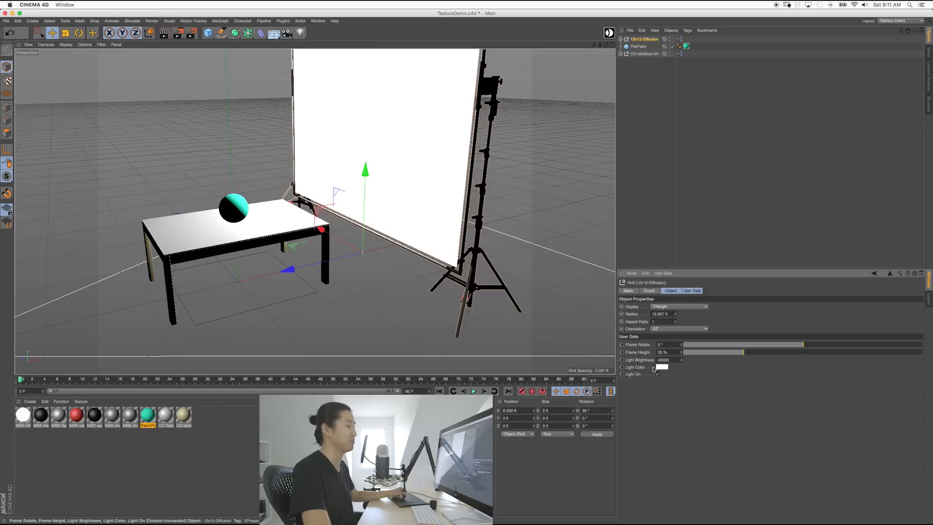
{"action": "left_click_drag", "start_coordinate": [660, 360], "coordinate": [655, 360]}
{"action": "type", "text": "1"}
{"action": "key", "text": "Return"}
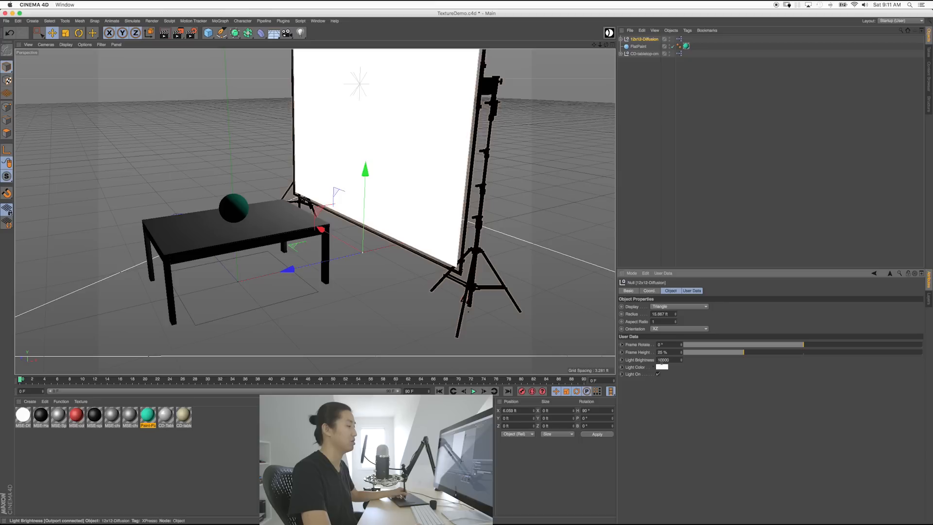
{"action": "type", "text": "2"}
{"action": "key", "text": "Return"}
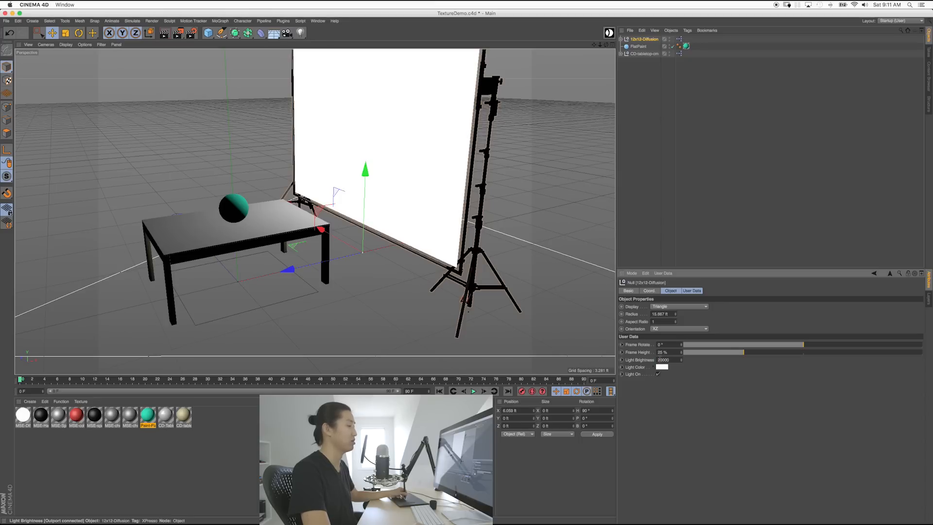
{"action": "key", "text": "Return"}
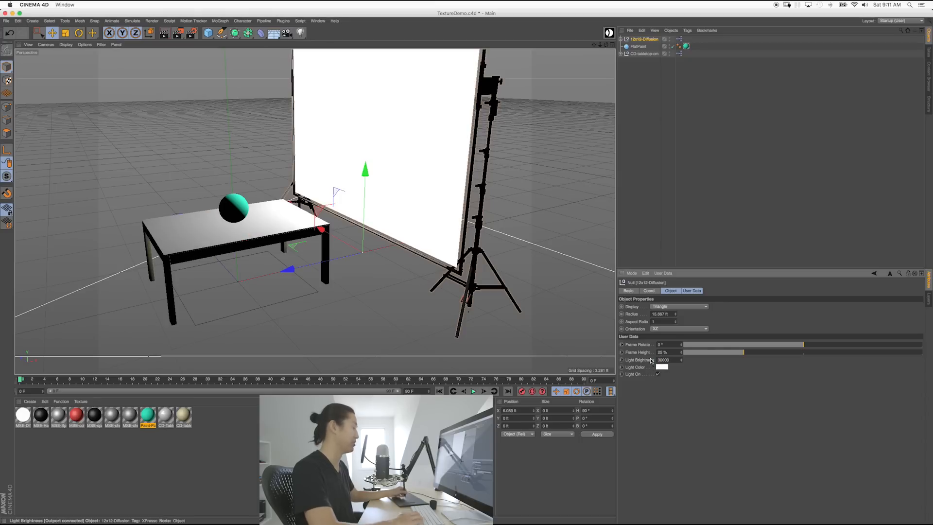
{"action": "key", "text": "super+r"}
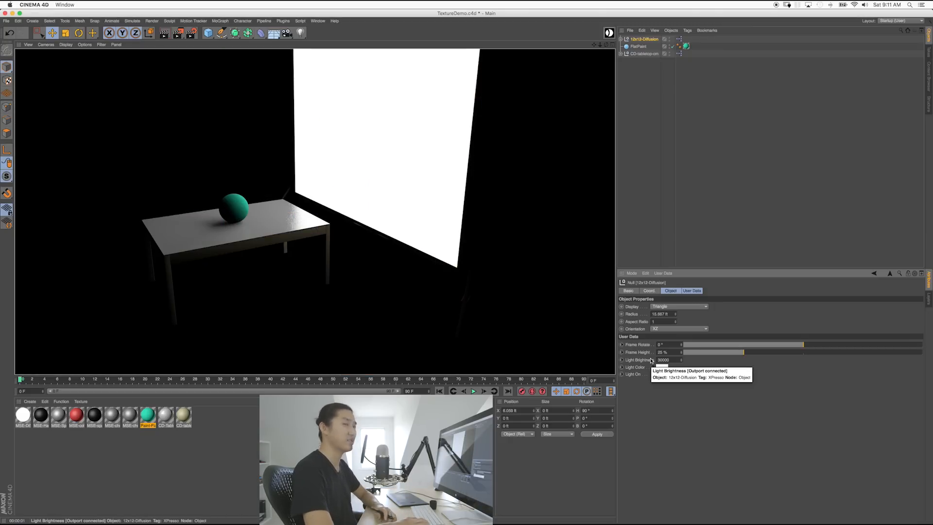
Step: Check the four-view layout, then try Parallel projection and return to Perspective
{"action": "left_click_drag", "start_coordinate": [250, 191], "coordinate": [331, 178], "text": "alt"}
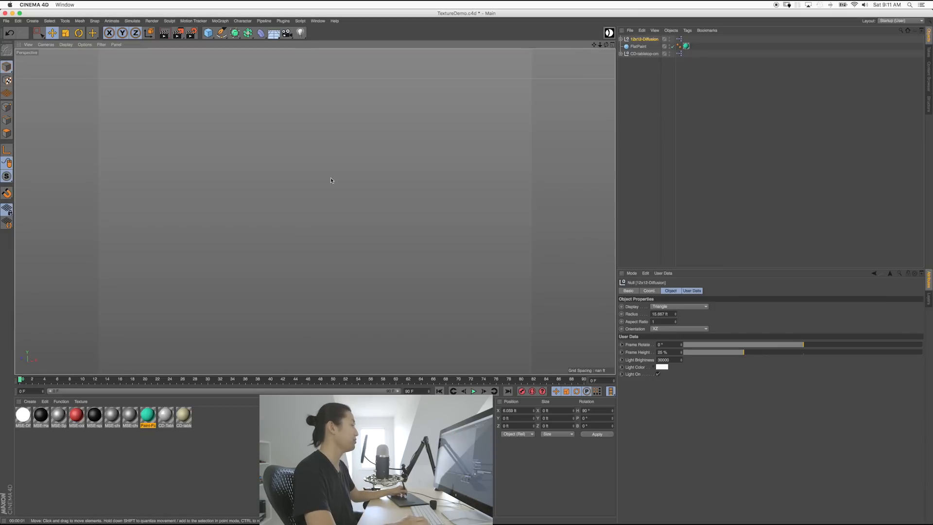
{"action": "middle_click", "coordinate": [207, 159]}
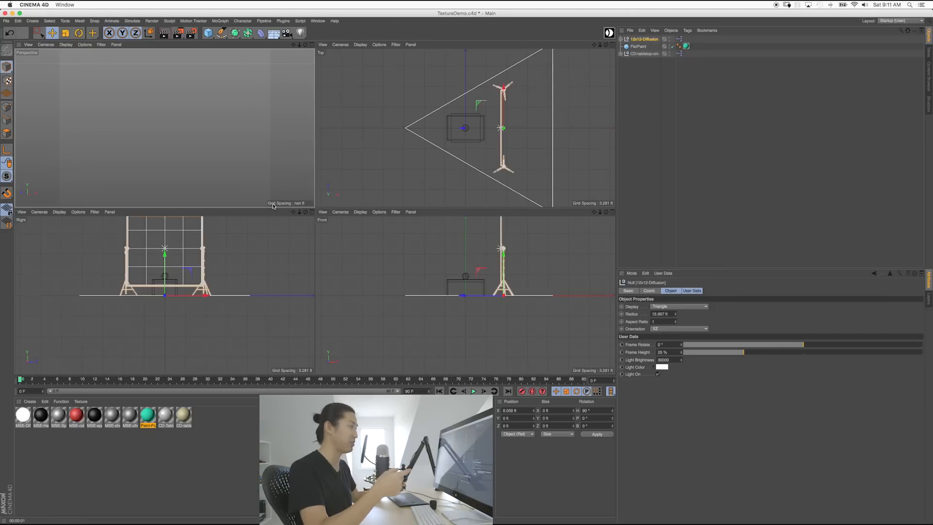
{"action": "middle_click", "coordinate": [213, 167]}
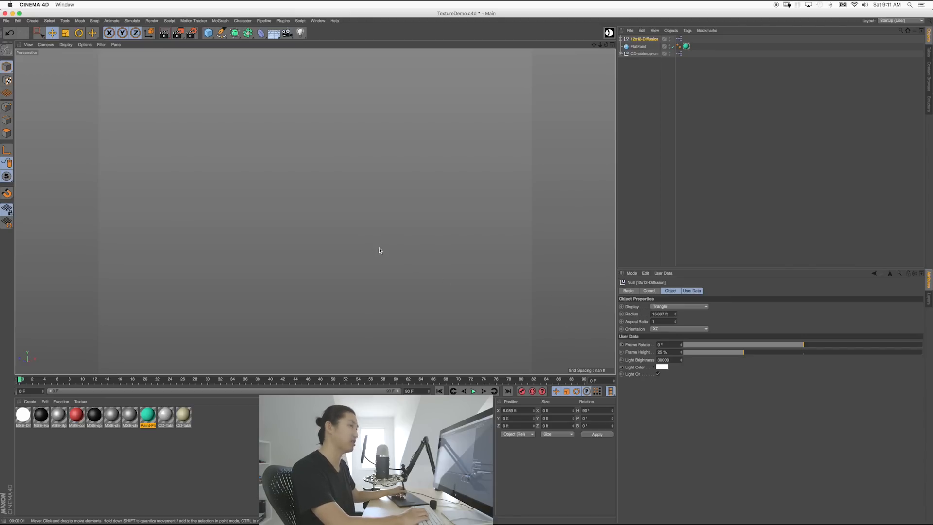
{"action": "left_click", "coordinate": [47, 44]}
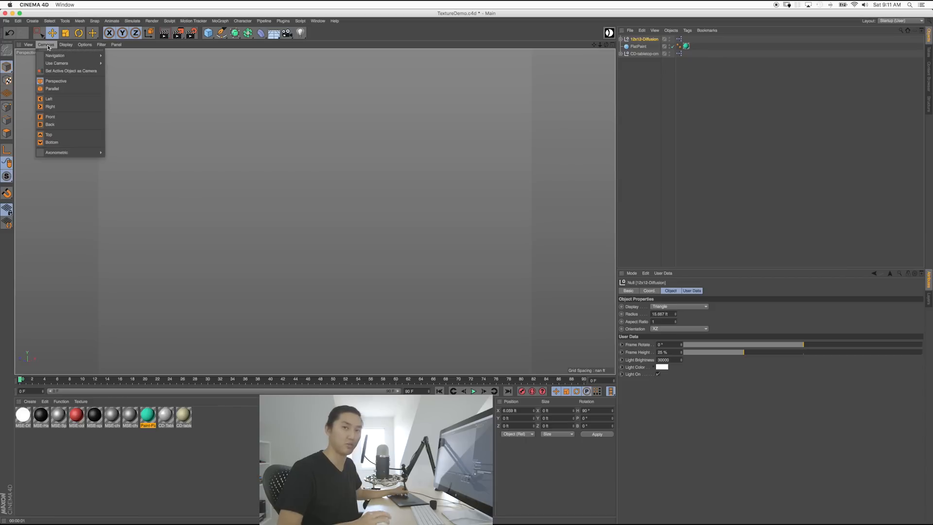
{"action": "left_click", "coordinate": [66, 88]}
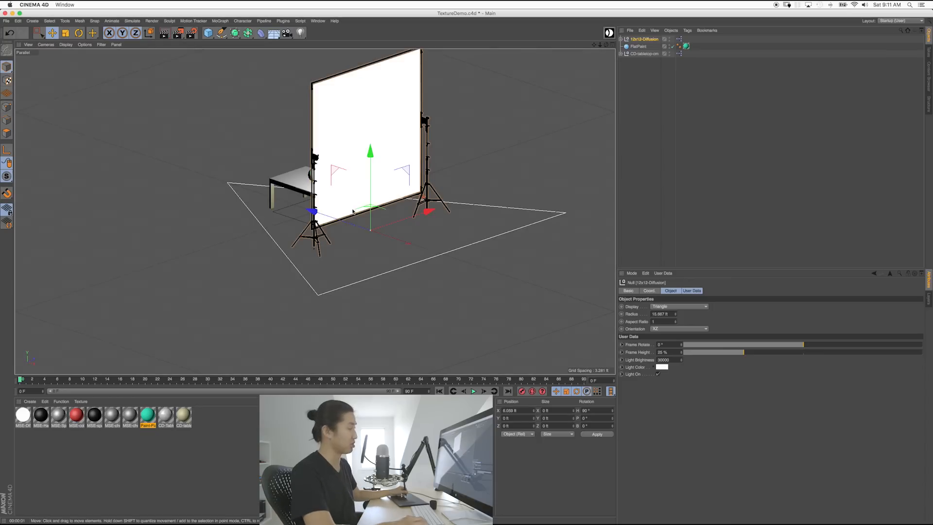
{"action": "left_click_drag", "start_coordinate": [346, 194], "coordinate": [292, 194], "text": "alt"}
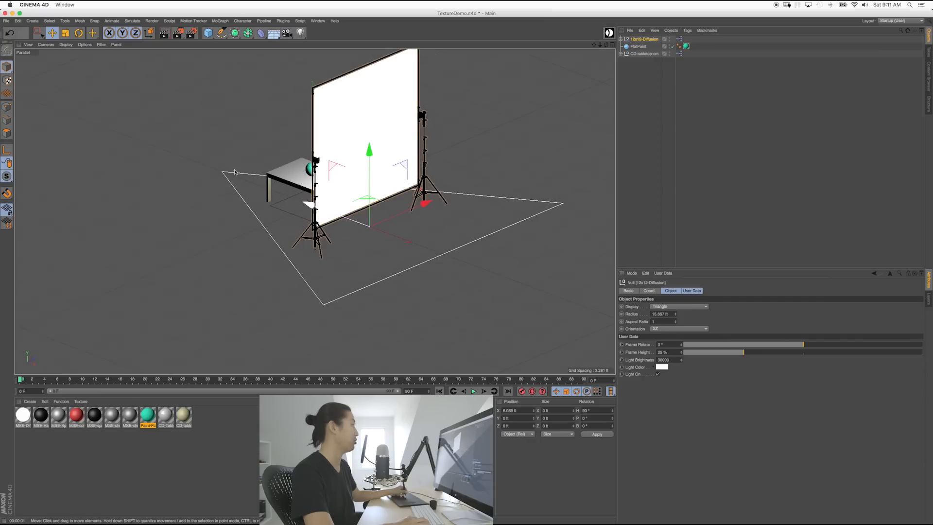
{"action": "left_click", "coordinate": [46, 44]}
{"action": "left_click", "coordinate": [61, 81]}
Step: Frame the view on the table, sphere and diffusion panel with its light stand
{"action": "left_click_drag", "start_coordinate": [333, 188], "coordinate": [311, 202], "text": "alt"}
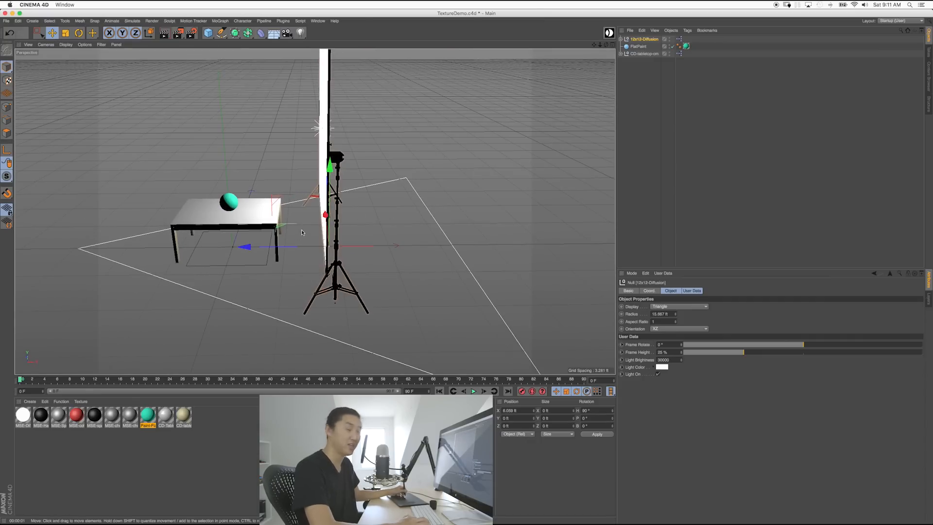
{"action": "middle_click_drag", "start_coordinate": [301, 230], "coordinate": [357, 230], "text": "alt"}
{"action": "left_click_drag", "start_coordinate": [320, 224], "coordinate": [347, 210], "text": "alt"}
{"action": "right_click_drag", "start_coordinate": [275, 193], "coordinate": [331, 195], "text": "alt"}
{"action": "left_click_drag", "start_coordinate": [309, 260], "coordinate": [312, 231], "text": "alt"}
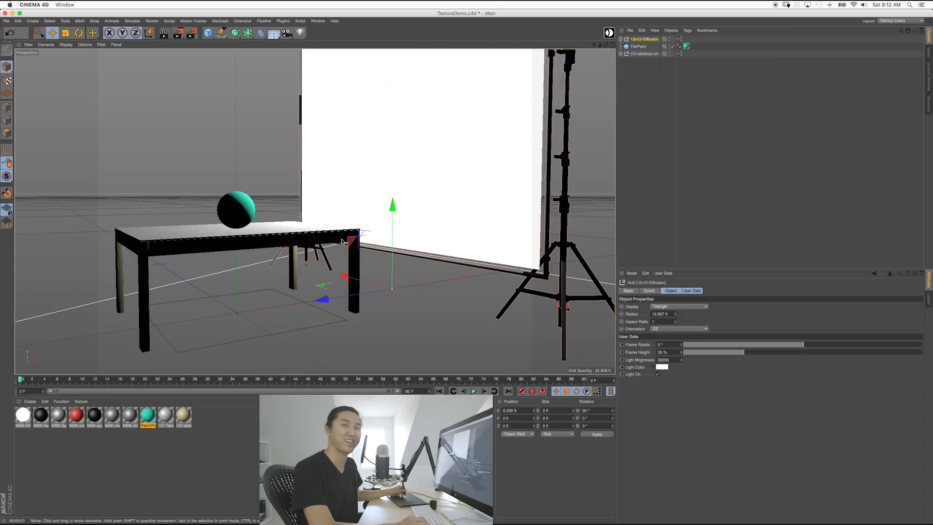
{"action": "mouse_move", "coordinate": [329, 213]}
{"action": "left_mouse_down", "text": "alt"}
{"action": "mouse_move", "coordinate": [298, 228]}
{"action": "mouse_move", "coordinate": [333, 228]}
{"action": "left_mouse_up", "text": "alt"}
{"action": "right_click_drag", "start_coordinate": [333, 229], "coordinate": [327, 225], "text": "alt"}
{"action": "left_click_drag", "start_coordinate": [327, 225], "coordinate": [330, 232], "text": "alt"}
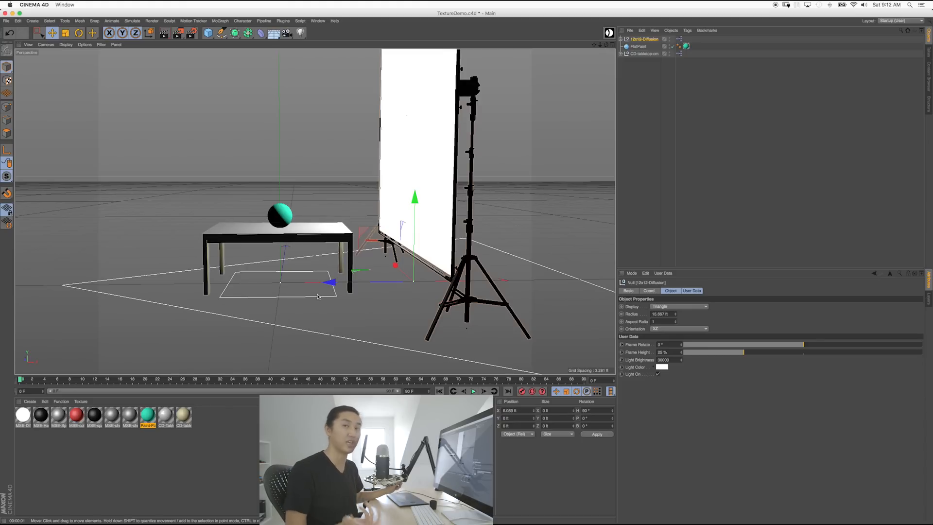
Step: Save the scene and switch the renderer from Standard to Physical in Render Settings
{"action": "key", "text": "super+s"}
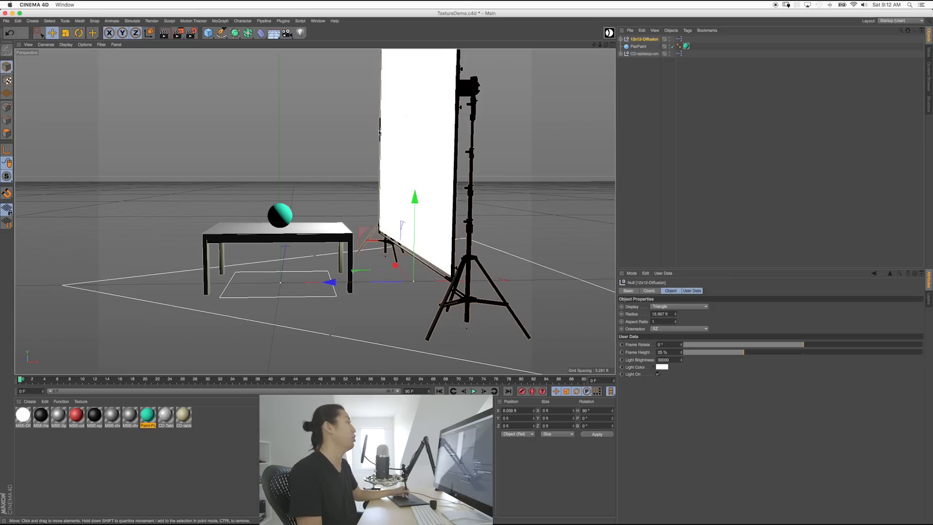
{"action": "key", "text": "super+b"}
{"action": "left_click_drag", "start_coordinate": [204, 32], "coordinate": [274, 74]}
{"action": "left_click", "coordinate": [144, 88]}
{"action": "left_click", "coordinate": [145, 103]}
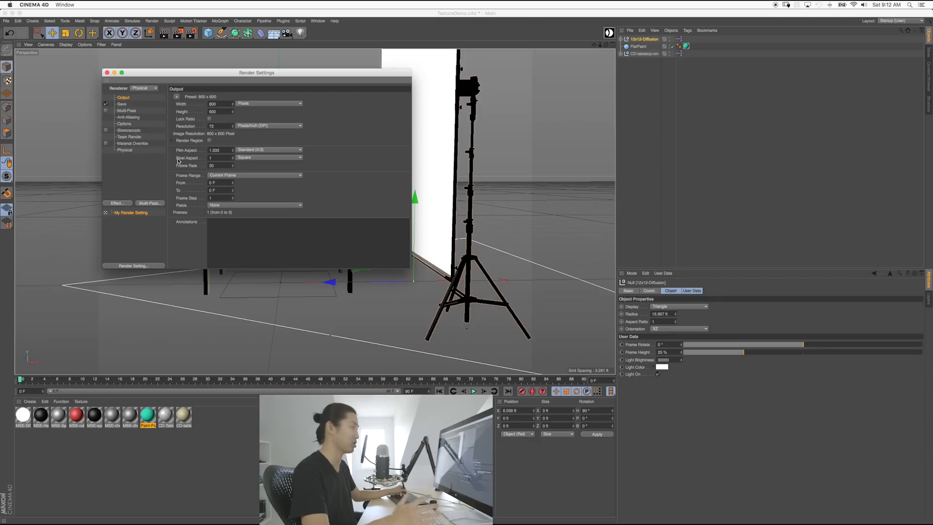
Step: In the Physical settings, leave Sampling Quality at Low and set Sampler to Progressive
{"action": "left_click", "coordinate": [126, 150]}
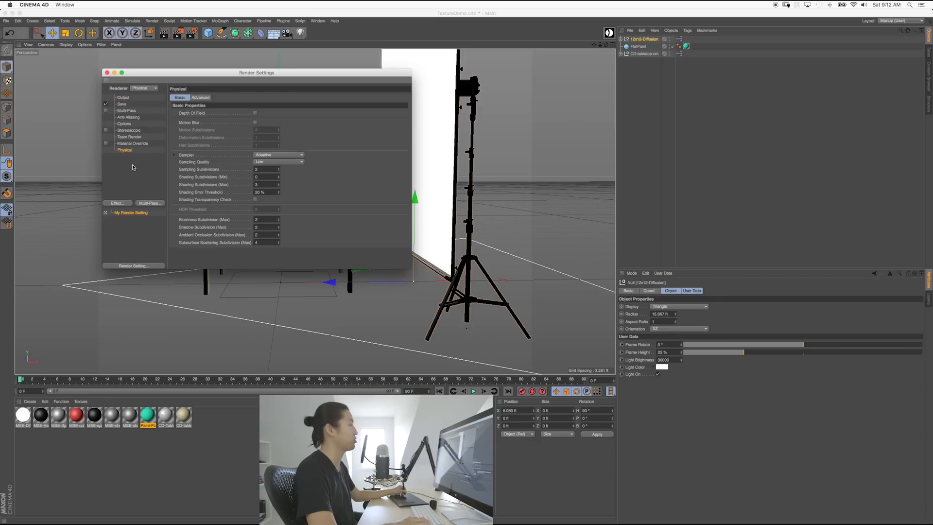
{"action": "left_click", "coordinate": [261, 163]}
{"action": "left_click", "coordinate": [262, 170]}
{"action": "left_click", "coordinate": [262, 161]}
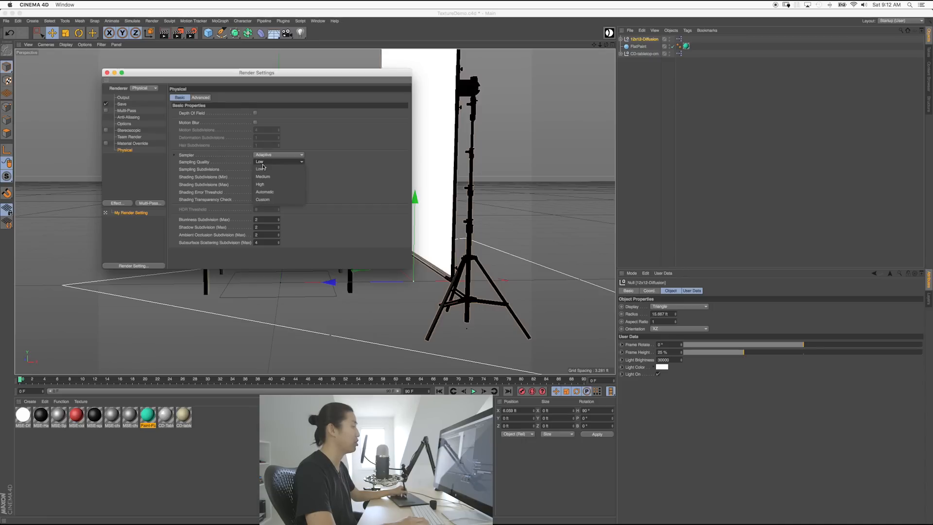
{"action": "left_click", "coordinate": [265, 184]}
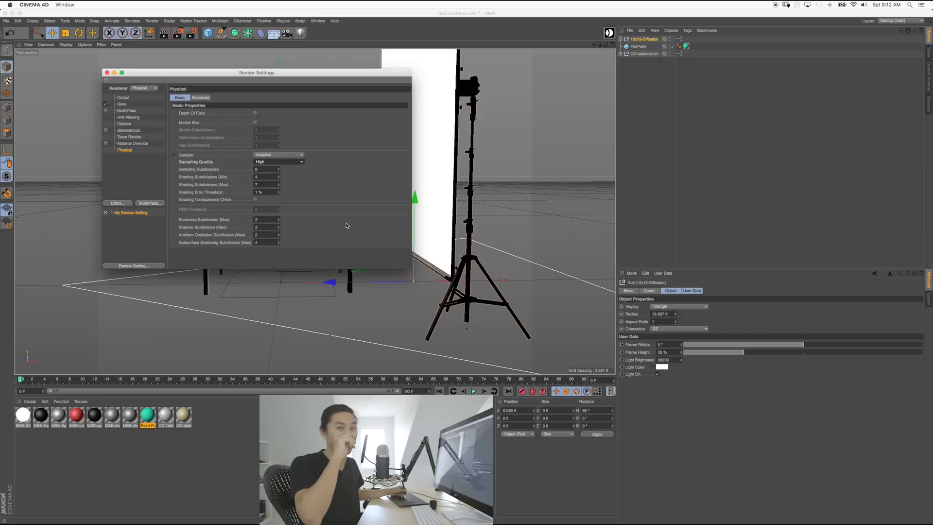
{"action": "left_click", "coordinate": [263, 162]}
{"action": "left_click", "coordinate": [265, 170]}
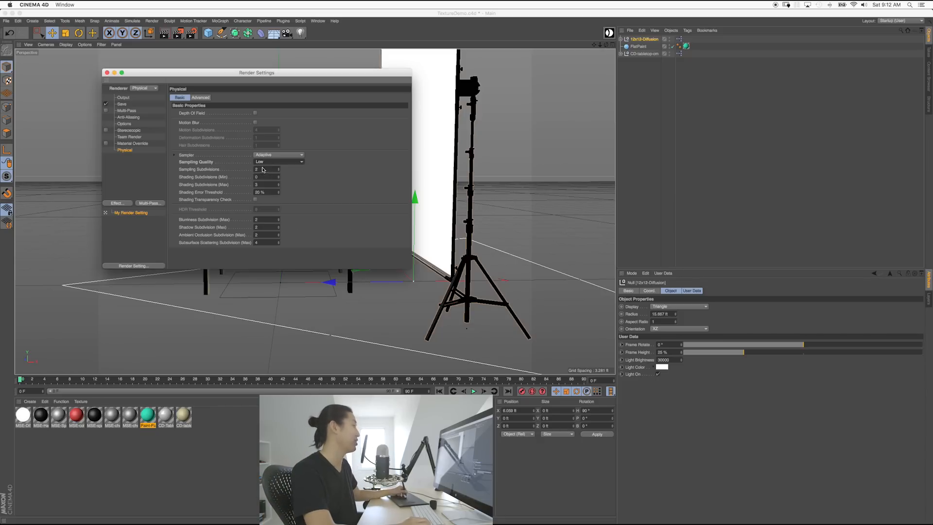
{"action": "left_click", "coordinate": [273, 155]}
{"action": "left_click", "coordinate": [267, 178]}
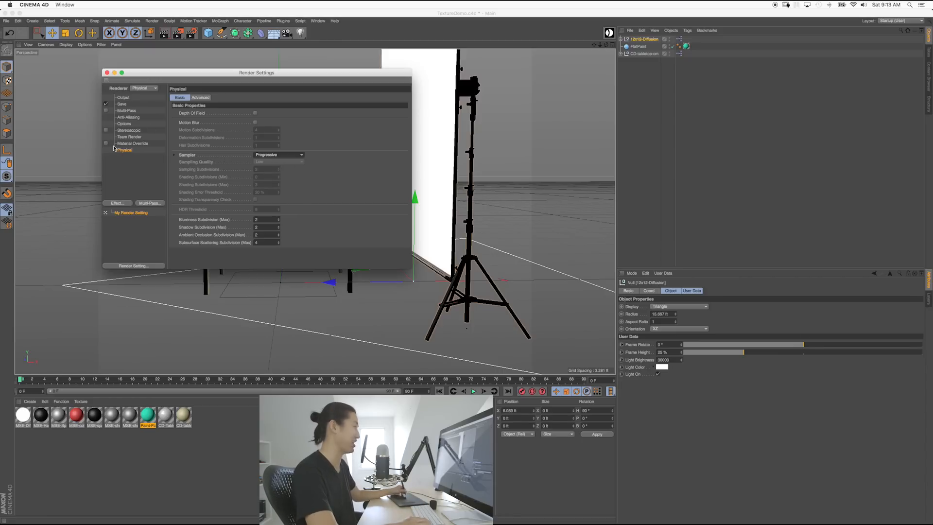
Step: Add the Global Illumination effect with Low samples and Low irradiance-cache record density
{"action": "left_click", "coordinate": [141, 171]}
{"action": "left_click", "coordinate": [117, 203]}
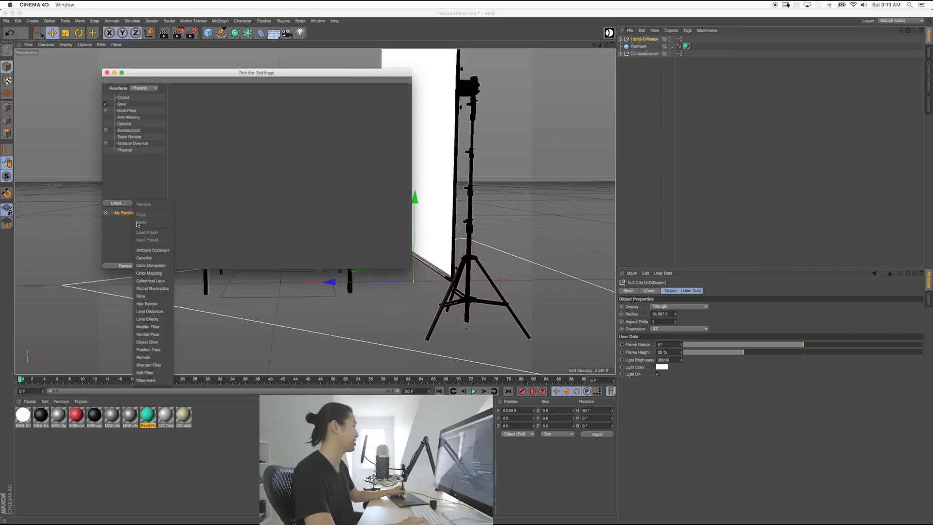
{"action": "left_click", "coordinate": [152, 287]}
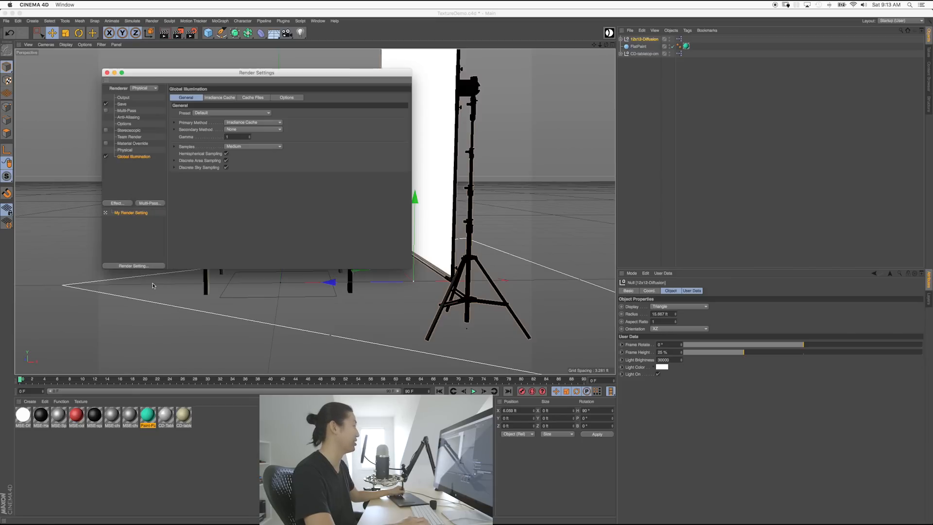
{"action": "left_click", "coordinate": [245, 147]}
{"action": "left_click", "coordinate": [245, 169]}
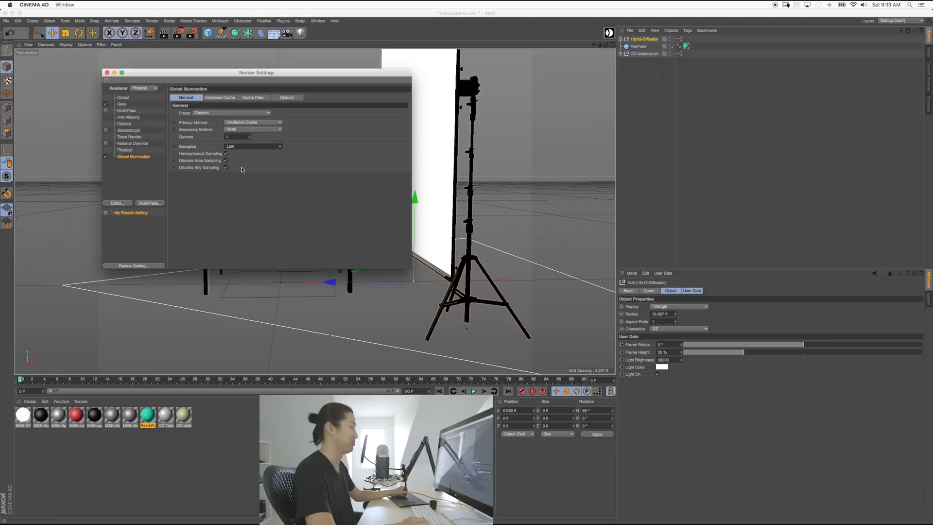
{"action": "left_click", "coordinate": [221, 98]}
{"action": "left_click", "coordinate": [226, 114]}
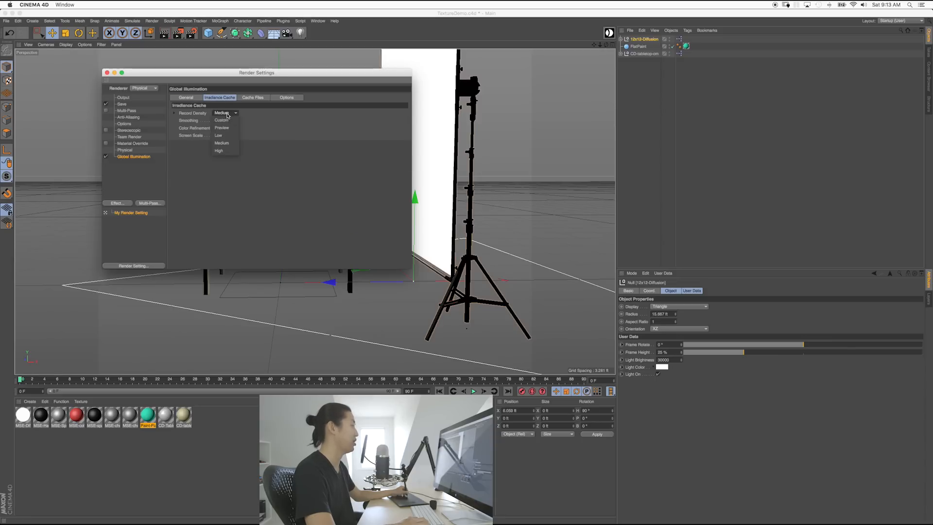
{"action": "left_click", "coordinate": [227, 136]}
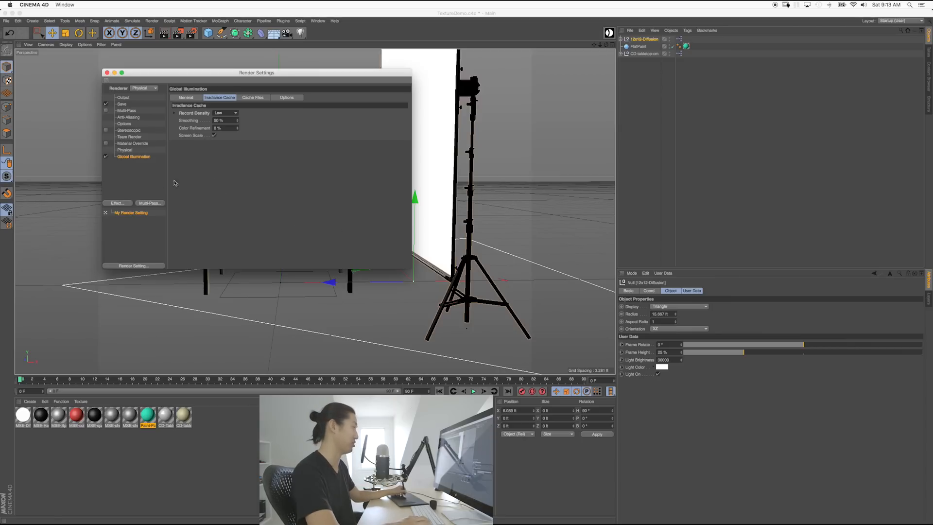
Step: Review the Physical and Global Illumination settings, then close Render Settings
{"action": "left_click", "coordinate": [129, 150]}
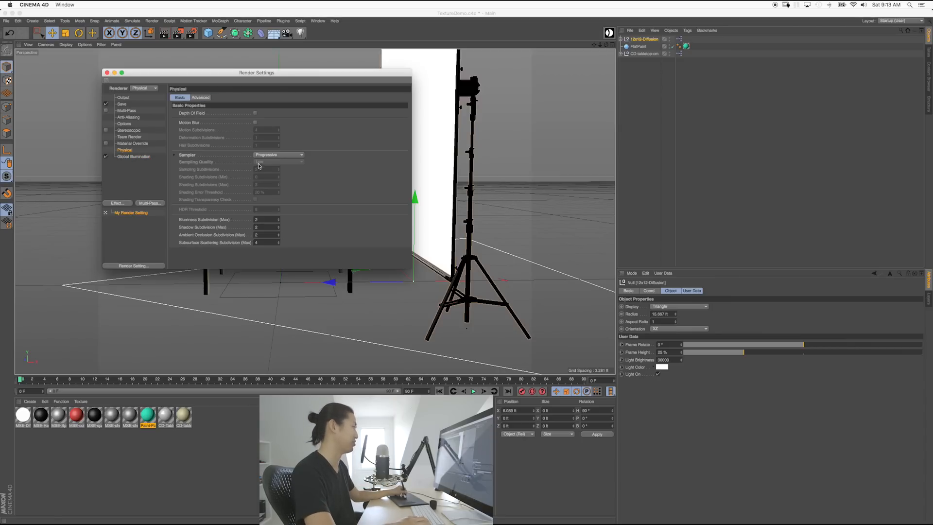
{"action": "left_click", "coordinate": [203, 99]}
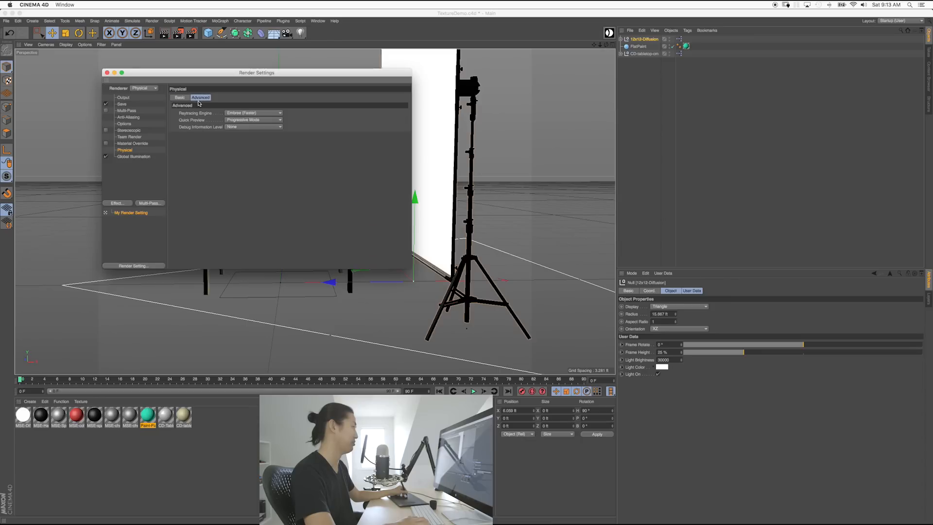
{"action": "left_click", "coordinate": [180, 98]}
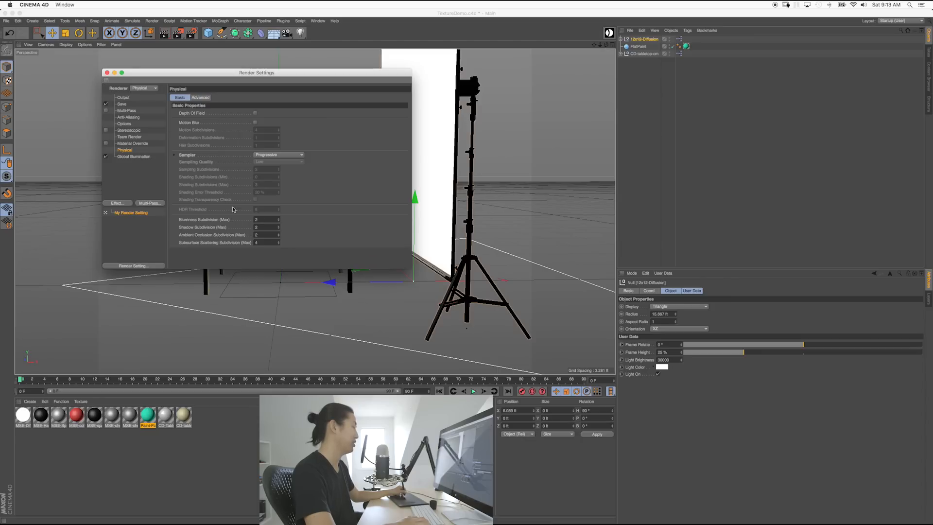
{"action": "left_click", "coordinate": [143, 157]}
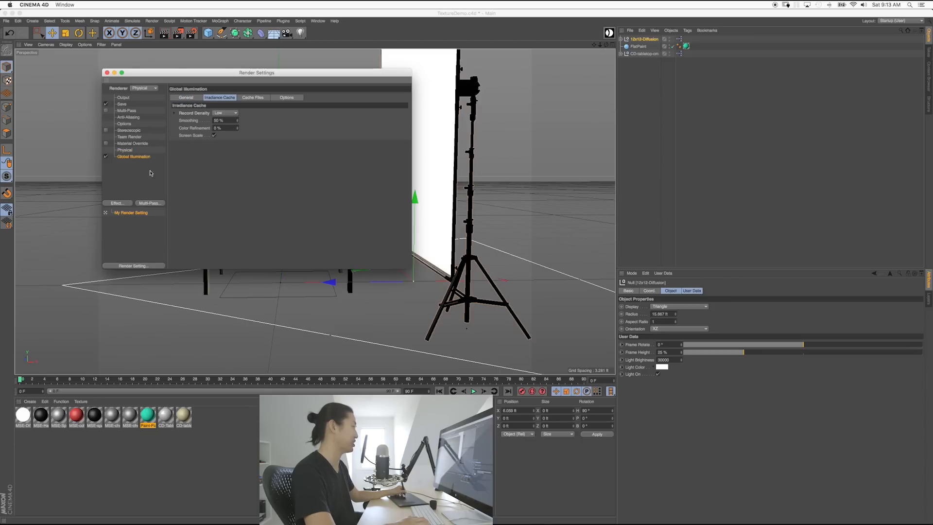
{"action": "left_click", "coordinate": [186, 98]}
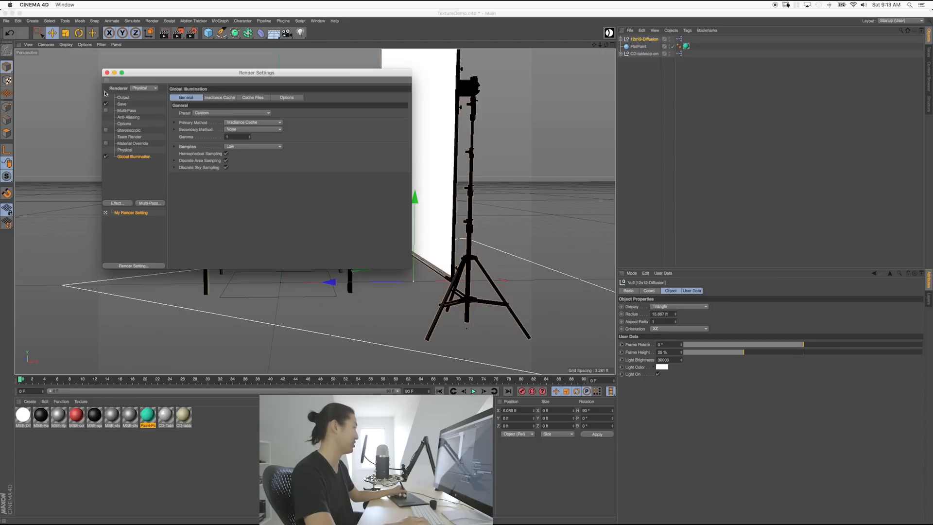
{"action": "left_click", "coordinate": [107, 73]}
{"action": "scroll", "coordinate": [329, 209], "scroll_direction": "up", "scroll_amount": 3}
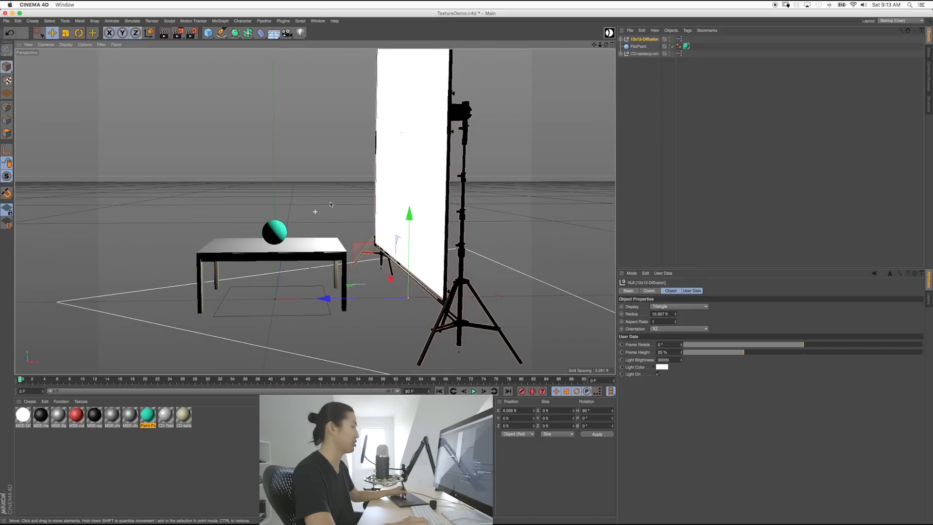
Step: Test-render the scene in the viewport, then try and close an Interactive Render Region
{"action": "key", "text": "super+r"}
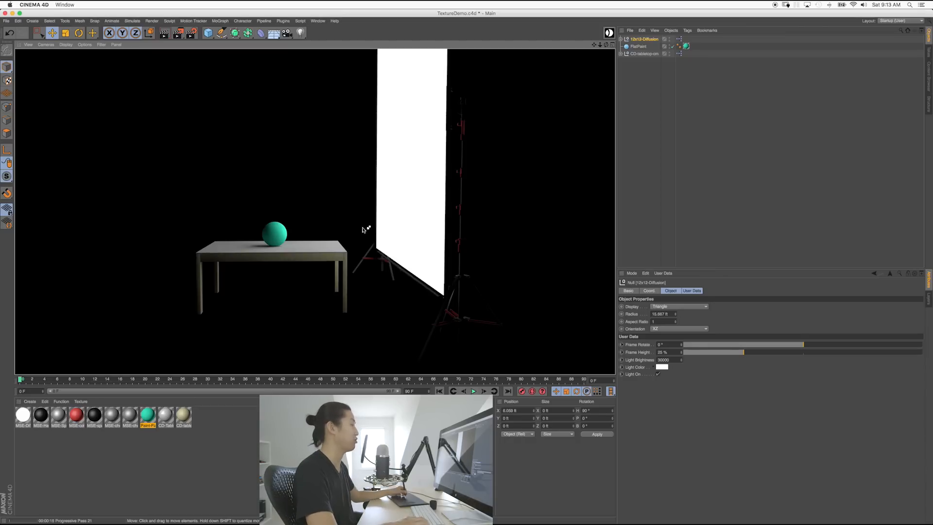
{"action": "left_click", "coordinate": [326, 236]}
{"action": "scroll", "coordinate": [330, 214], "scroll_direction": "up", "scroll_amount": 5}
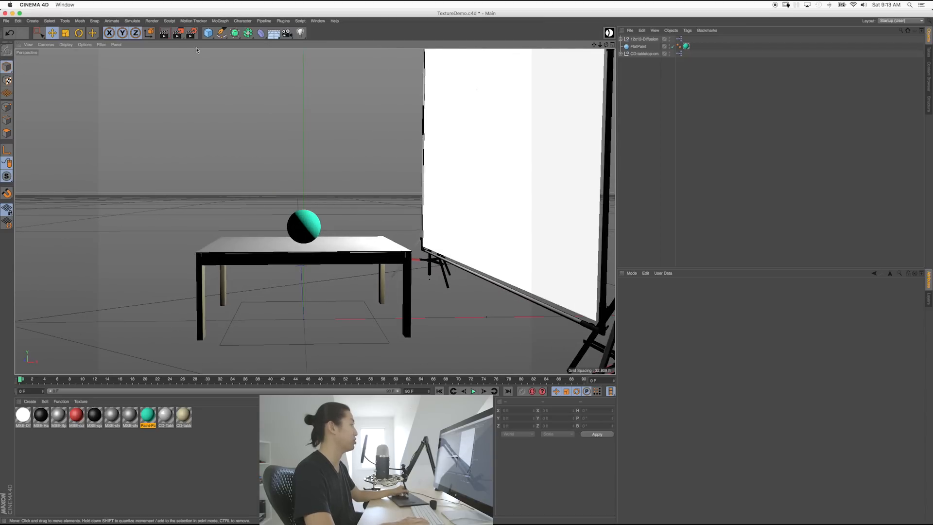
{"action": "left_click", "coordinate": [151, 20]}
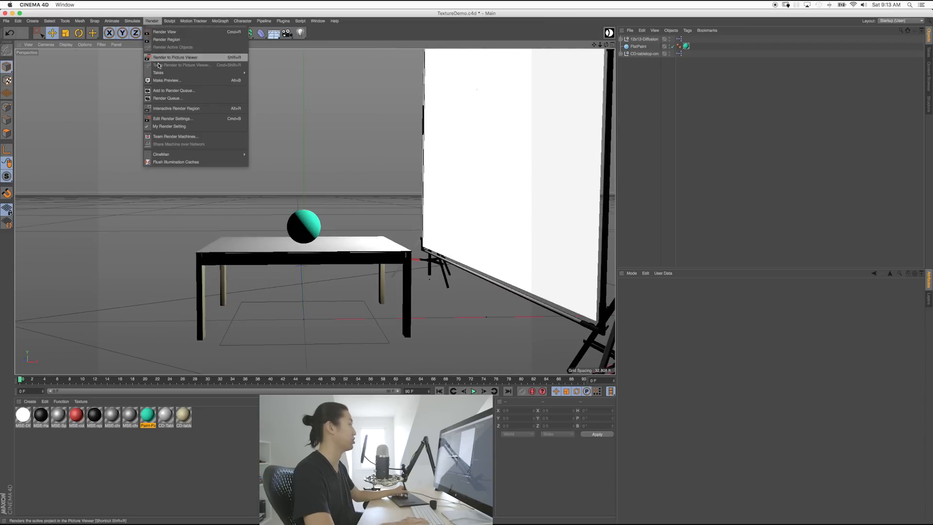
{"action": "left_click", "coordinate": [176, 108]}
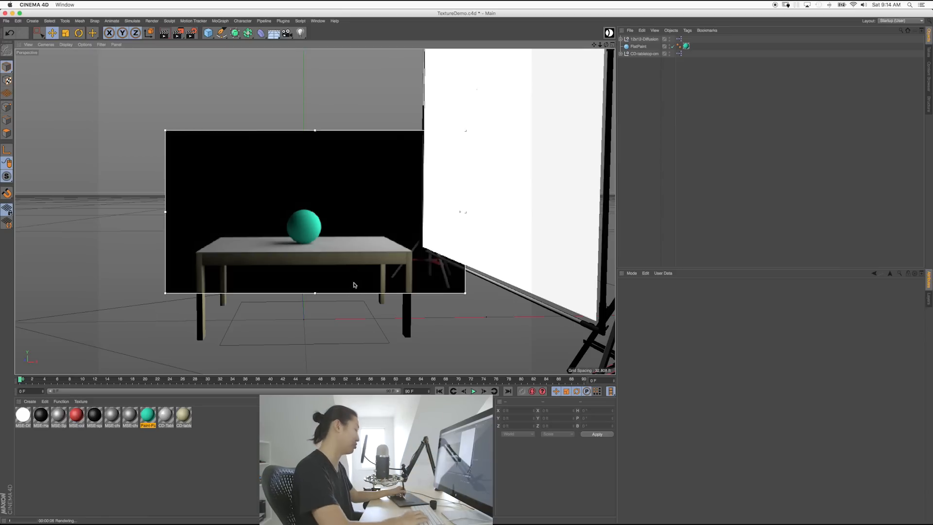
{"action": "key", "text": "alt+r"}
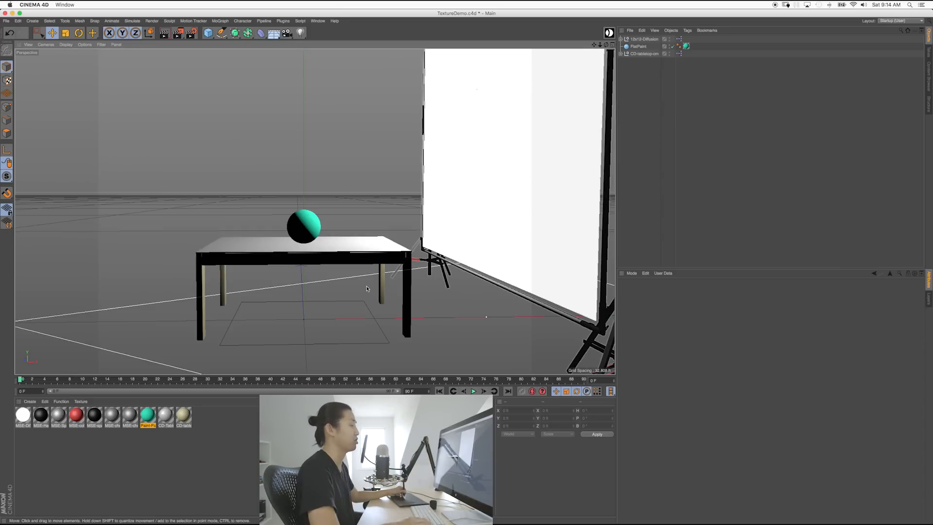
Step: Zoom and pan the view in to center the teal sphere on the tabletop
{"action": "middle_click_drag", "start_coordinate": [388, 295], "coordinate": [396, 266], "text": "alt"}
{"action": "right_click_drag", "start_coordinate": [314, 211], "coordinate": [367, 263], "text": "alt"}
{"action": "middle_click_drag", "start_coordinate": [368, 263], "coordinate": [394, 276], "text": "alt"}
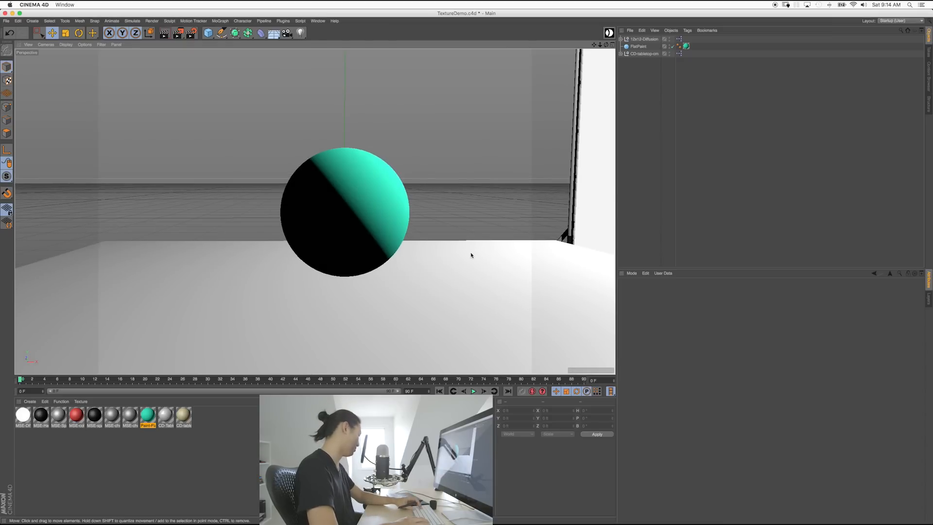
Step: Save, preview the sphere's shadow, and Ctrl-drag the teal sphere along X to duplicate it alongside
{"action": "key", "text": "super+s"}
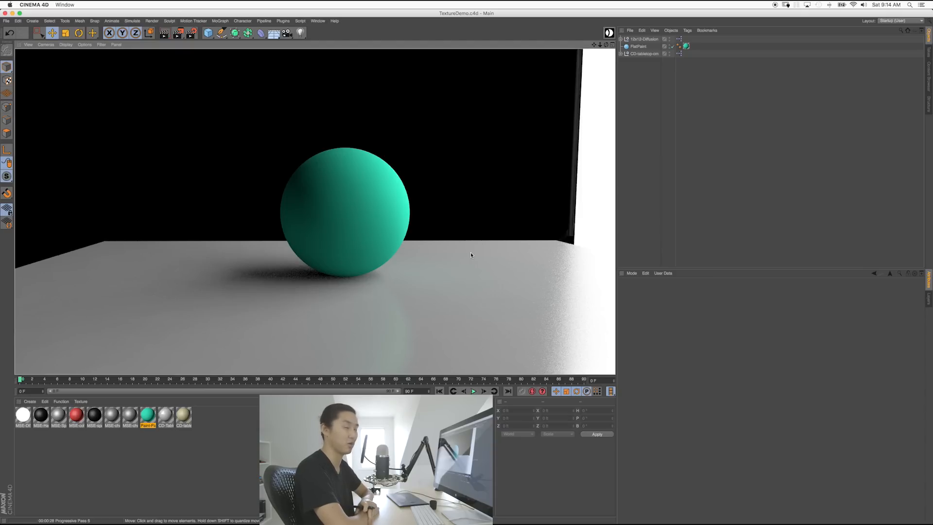
{"action": "left_click", "coordinate": [643, 202]}
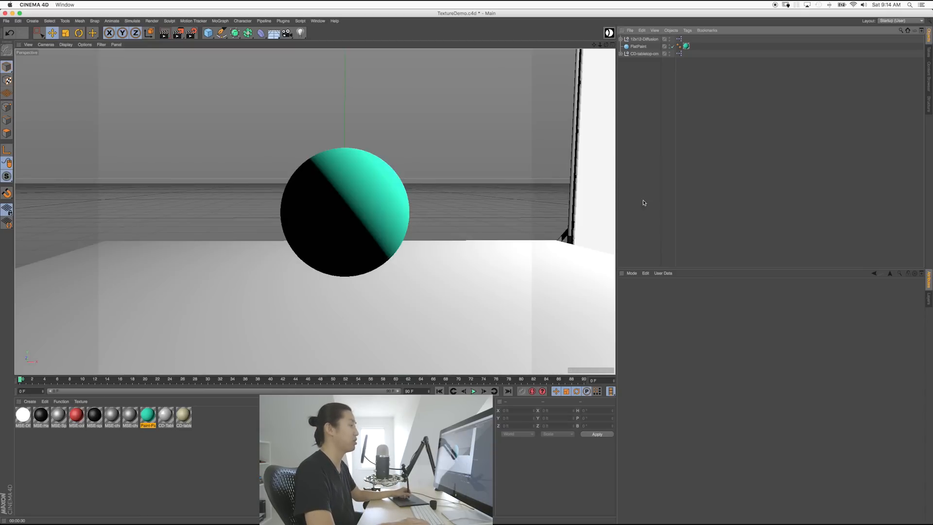
{"action": "left_click", "coordinate": [343, 233]}
{"action": "left_click_drag", "start_coordinate": [427, 212], "coordinate": [446, 220]}
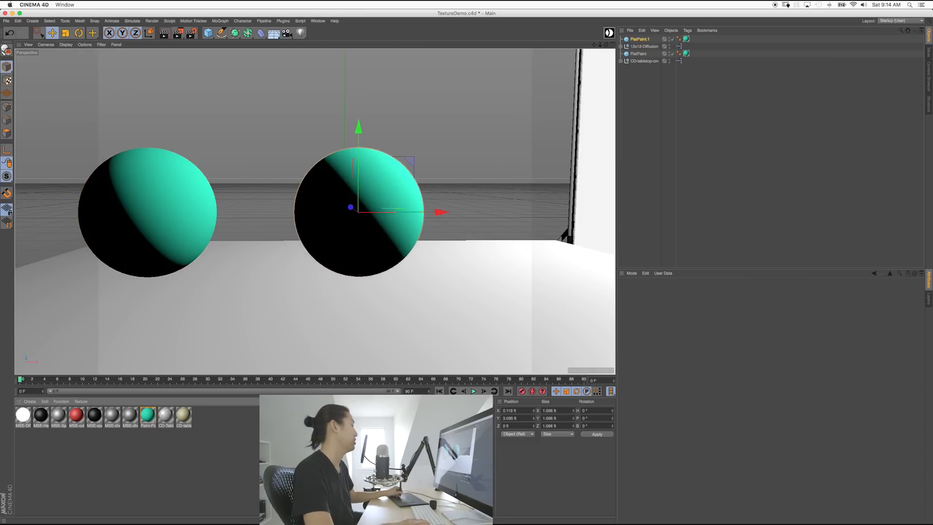
Step: Create a new material Mat and apply it to the right-hand sphere
{"action": "double_click", "coordinate": [251, 426]}
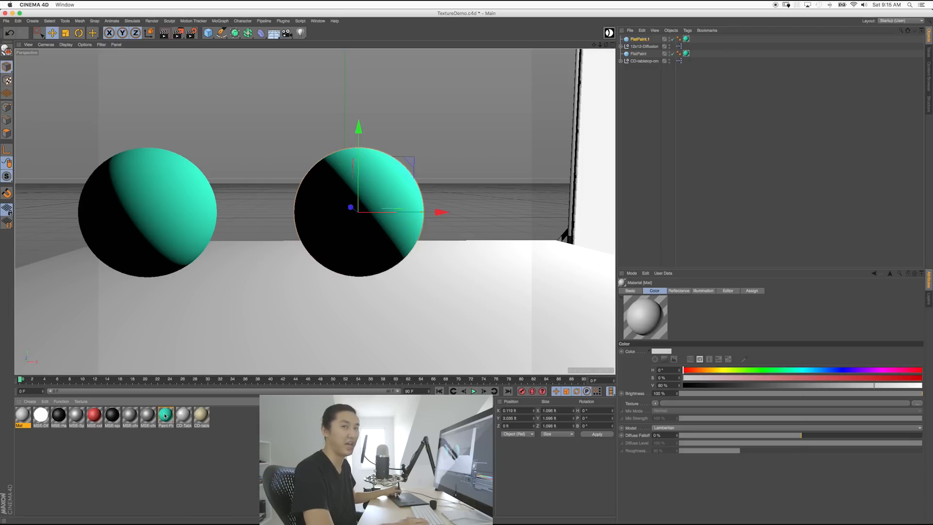
{"action": "double_click", "coordinate": [23, 416]}
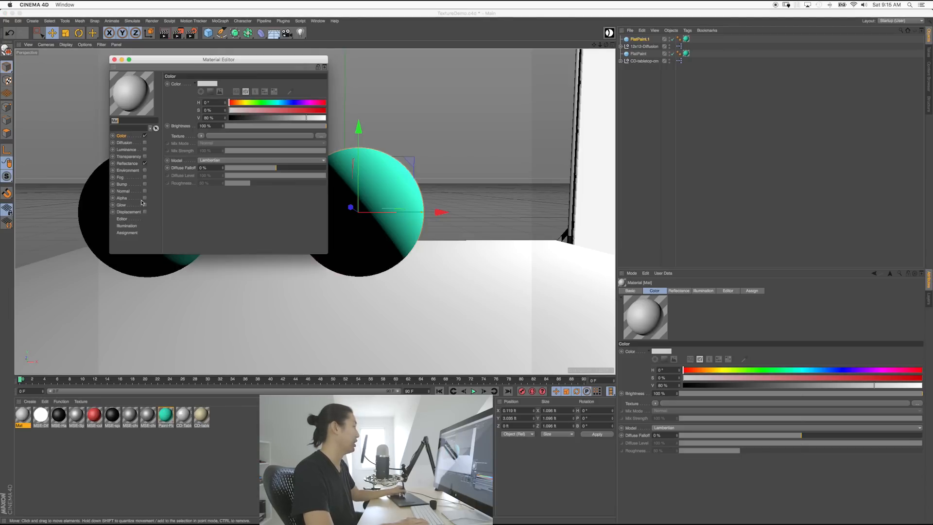
{"action": "left_click", "coordinate": [104, 59]}
{"action": "left_click_drag", "start_coordinate": [23, 416], "coordinate": [349, 233]}
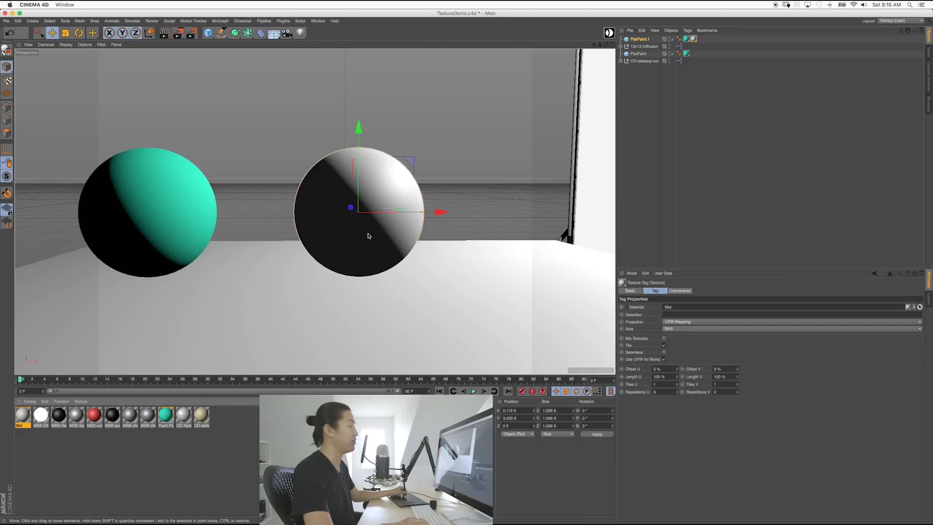
Step: Rename the right sphere ShinyPaint and delete its Paint-Flat texture tag
{"action": "double_click", "coordinate": [637, 39]}
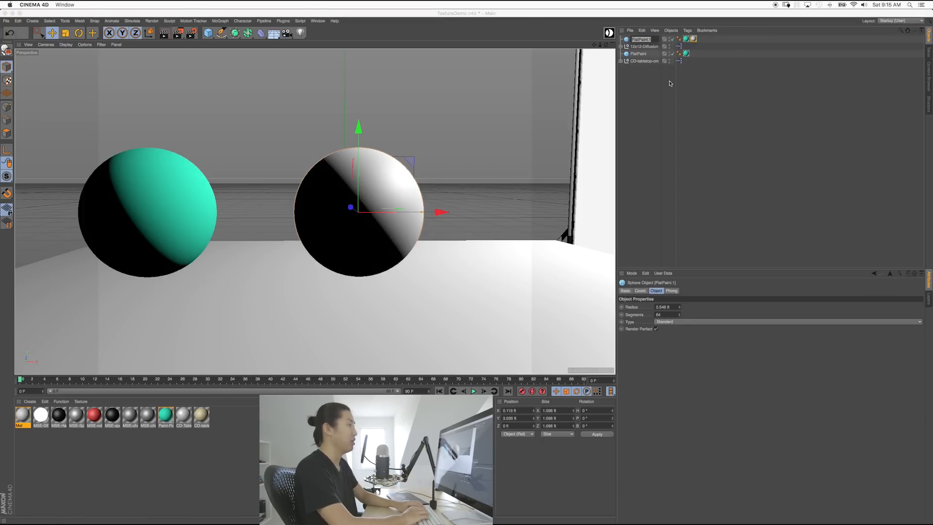
{"action": "type", "text": "s"}
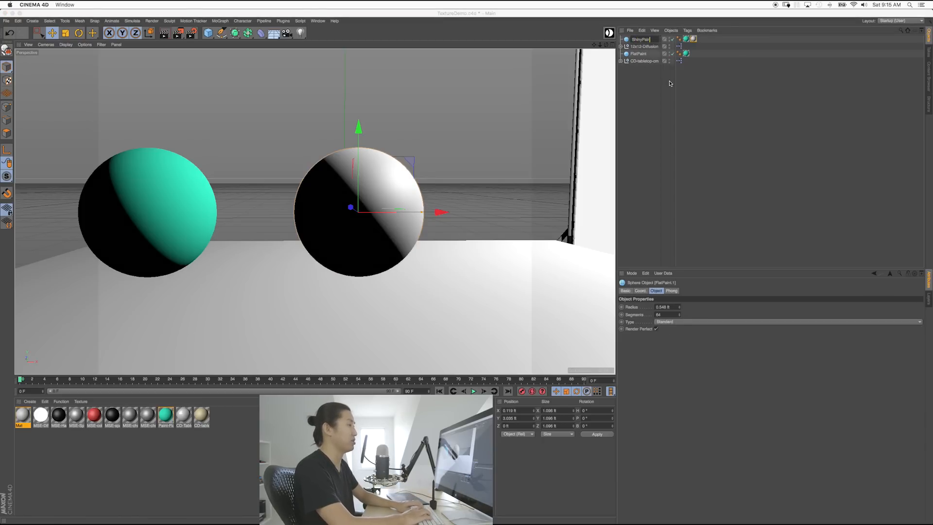
{"action": "key", "text": "Return"}
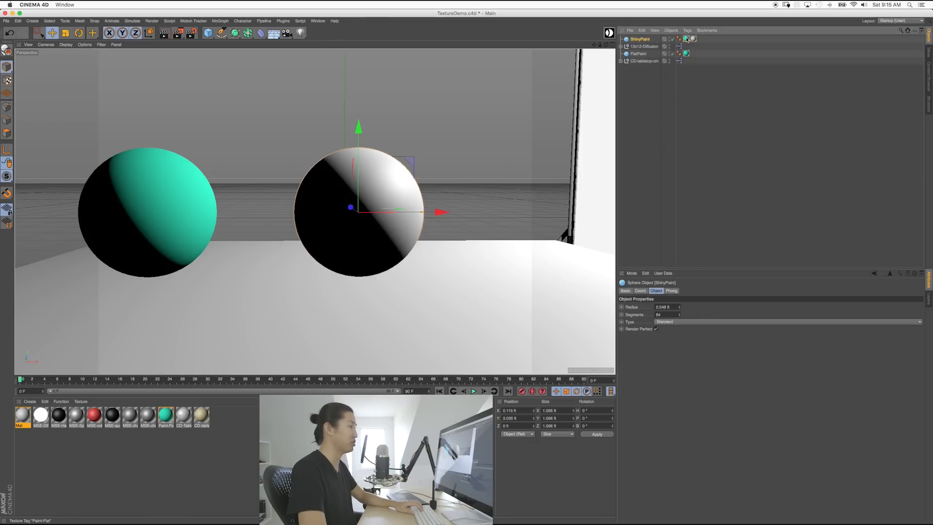
{"action": "left_click", "coordinate": [686, 39]}
{"action": "key", "text": "Delete"}
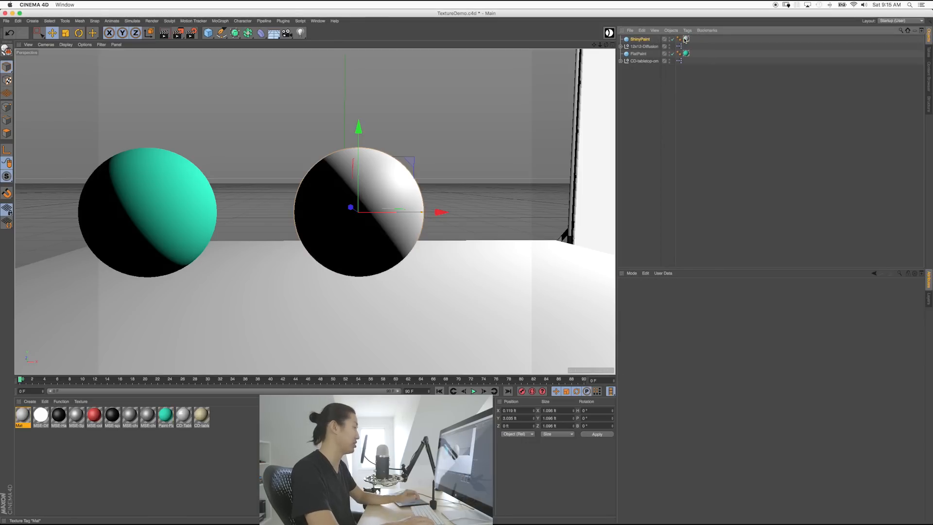
{"action": "left_click", "coordinate": [291, 452]}
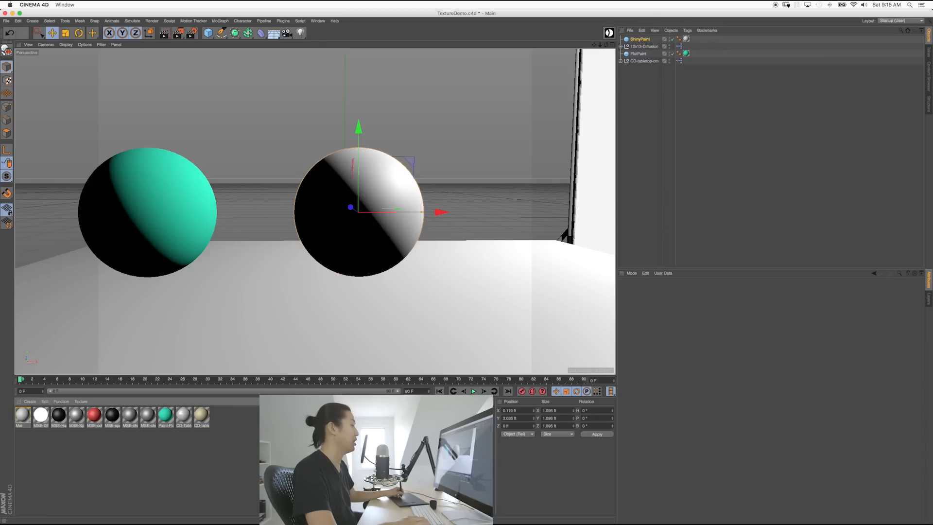
{"action": "left_click", "coordinate": [373, 258]}
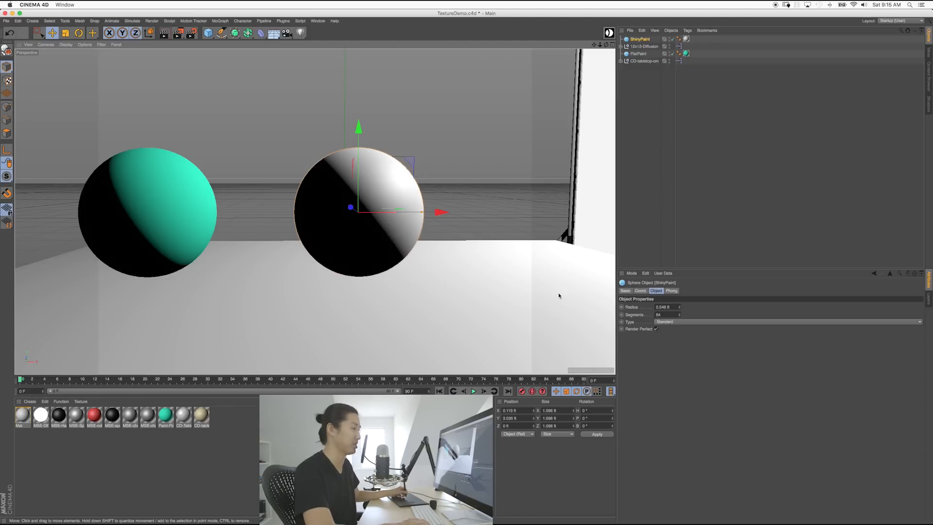
Step: Rename the Mat material to ShinyPaint and save the scene
{"action": "left_click", "coordinate": [25, 414]}
{"action": "left_click", "coordinate": [629, 291]}
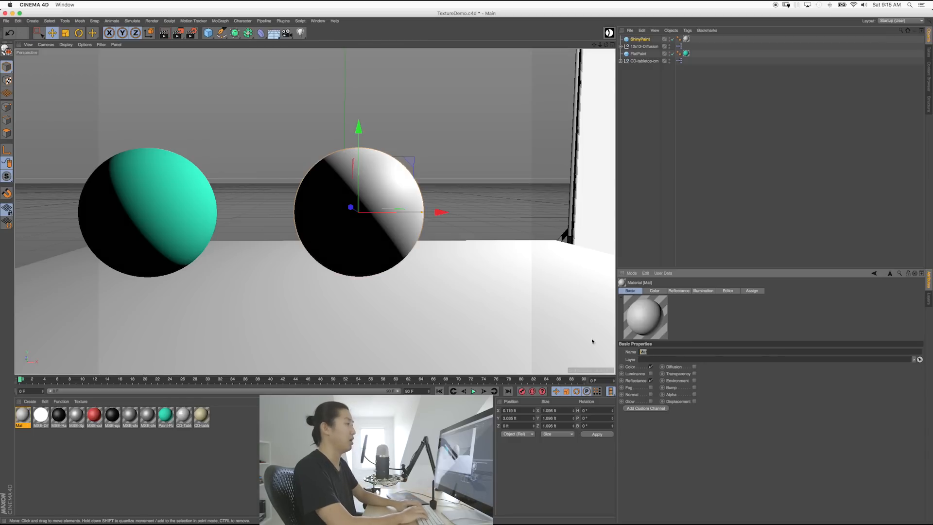
{"action": "type", "text": "ShinyPaint"}
{"action": "key", "text": "Return"}
{"action": "key", "text": "super+s"}
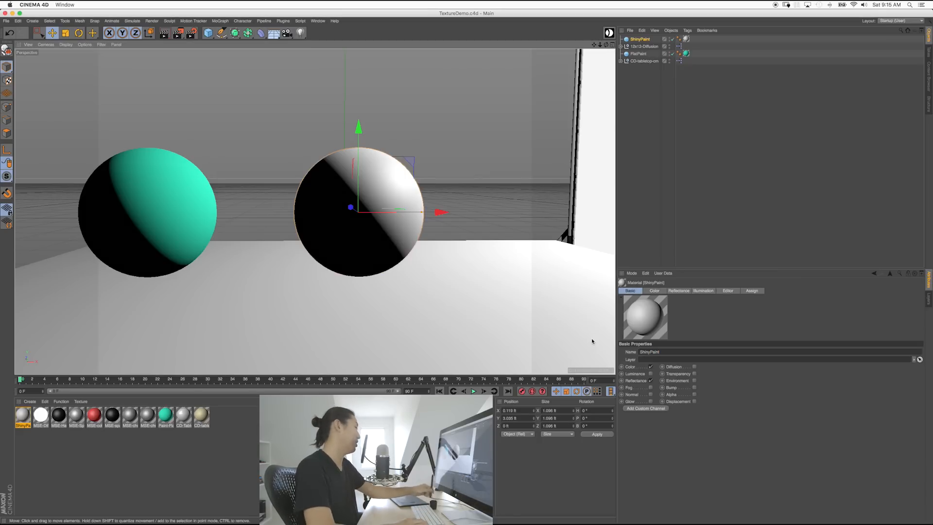
Step: Set the ShinyPaint colour to red: saturation about 89%, hue 8°, value 79%
{"action": "left_click", "coordinate": [654, 291]}
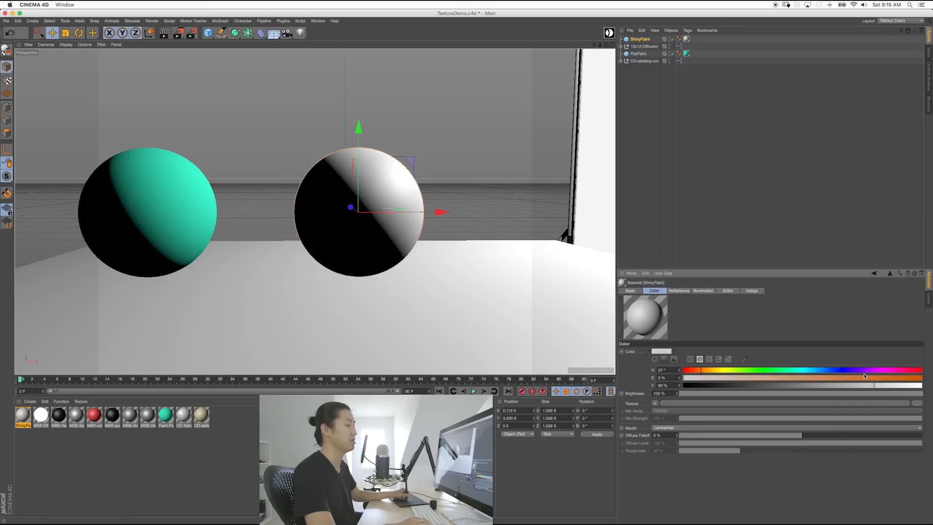
{"action": "left_click_drag", "start_coordinate": [874, 377], "coordinate": [896, 378]}
{"action": "left_click_drag", "start_coordinate": [898, 386], "coordinate": [906, 385]}
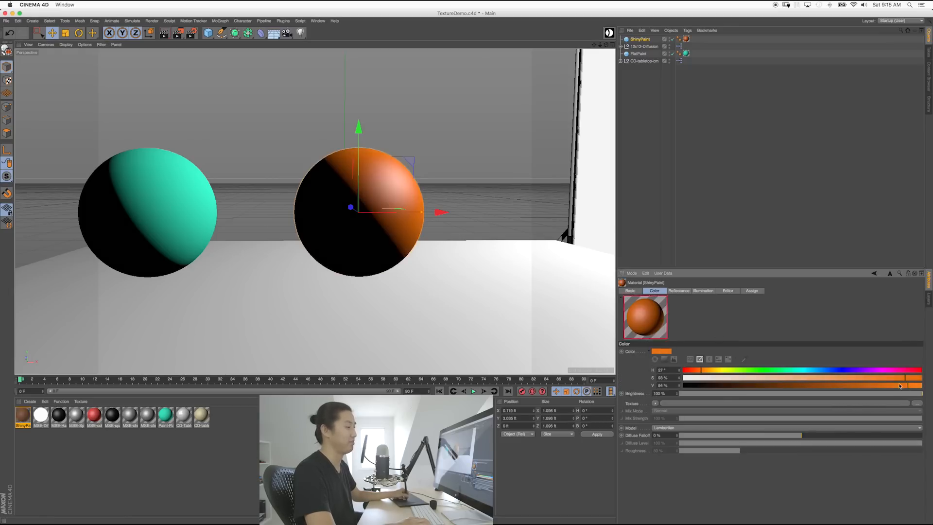
{"action": "left_click", "coordinate": [688, 370]}
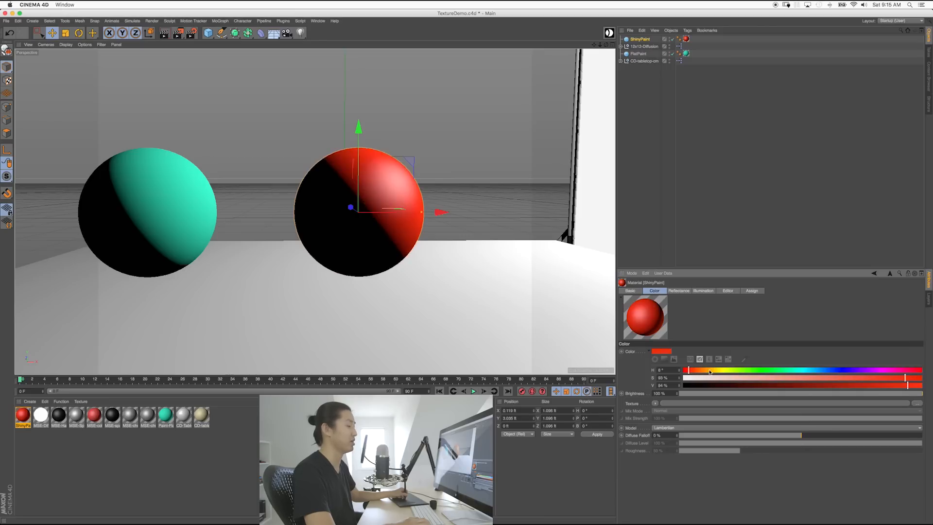
{"action": "left_click", "coordinate": [870, 387]}
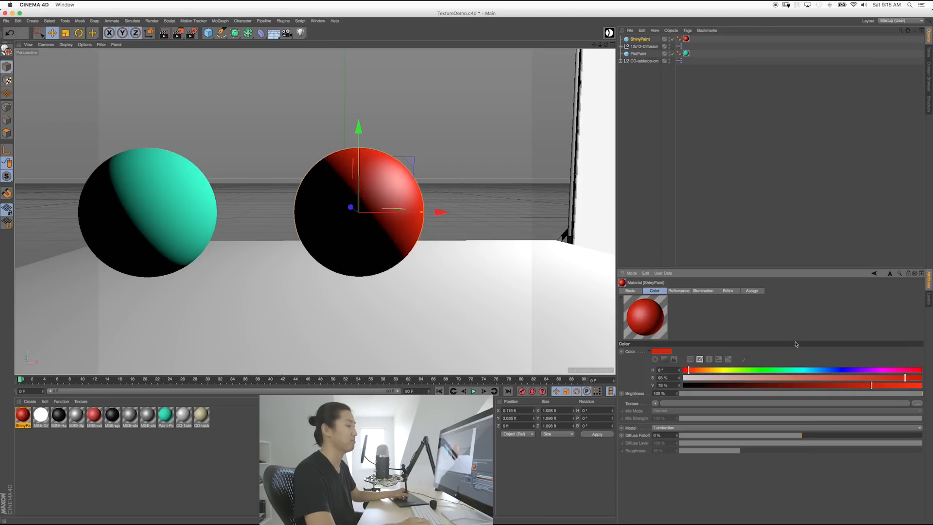
{"action": "left_click", "coordinate": [694, 229]}
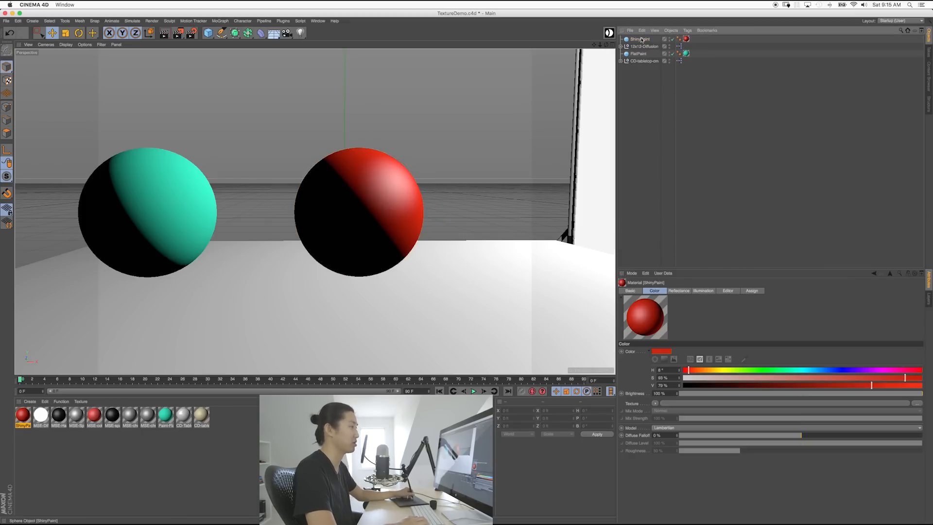
Step: Toggle the Reflectance channel off and on to compare, leaving it enabled
{"action": "left_click", "coordinate": [630, 290]}
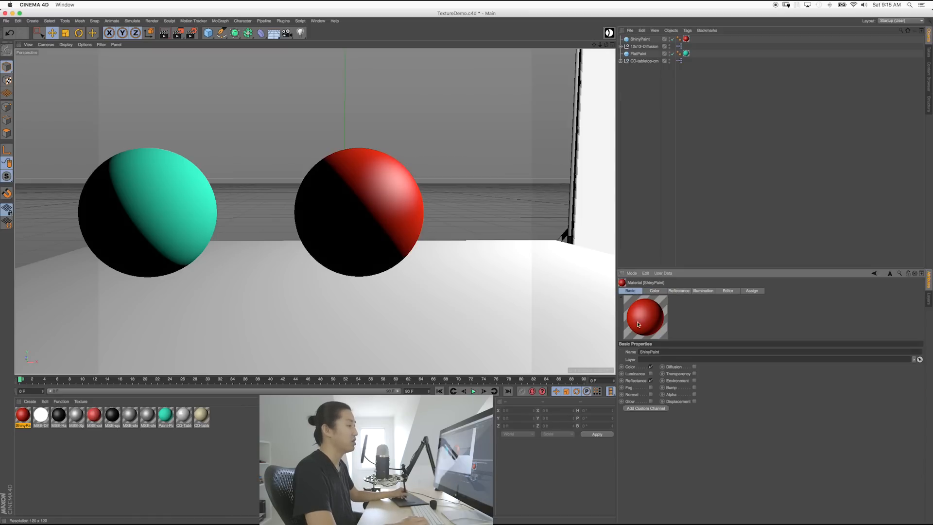
{"action": "left_click", "coordinate": [650, 381]}
{"action": "left_click", "coordinate": [650, 381]}
{"action": "left_click", "coordinate": [650, 381]}
{"action": "left_click", "coordinate": [650, 381]}
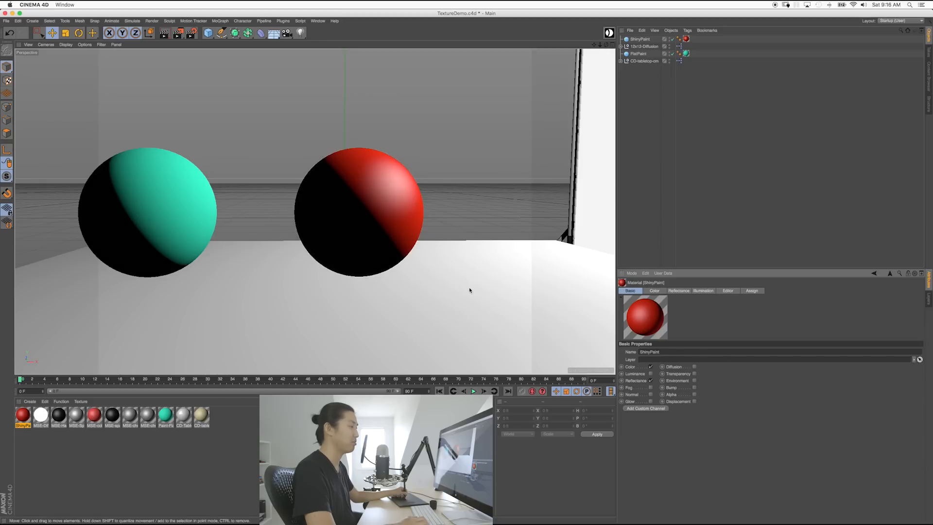
{"action": "left_click", "coordinate": [654, 290]}
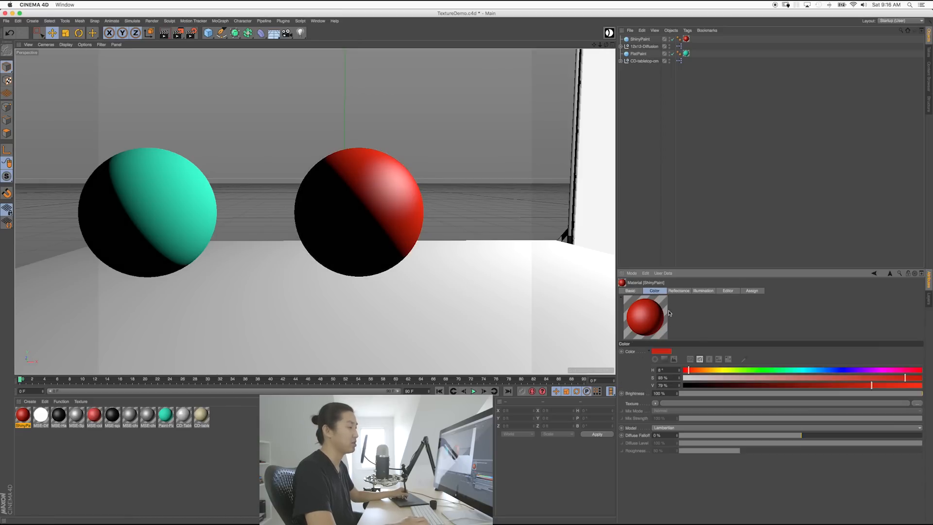
Step: Remove the Default Specular layer from ShinyPaint's Reflectance channel
{"action": "left_click", "coordinate": [680, 290]}
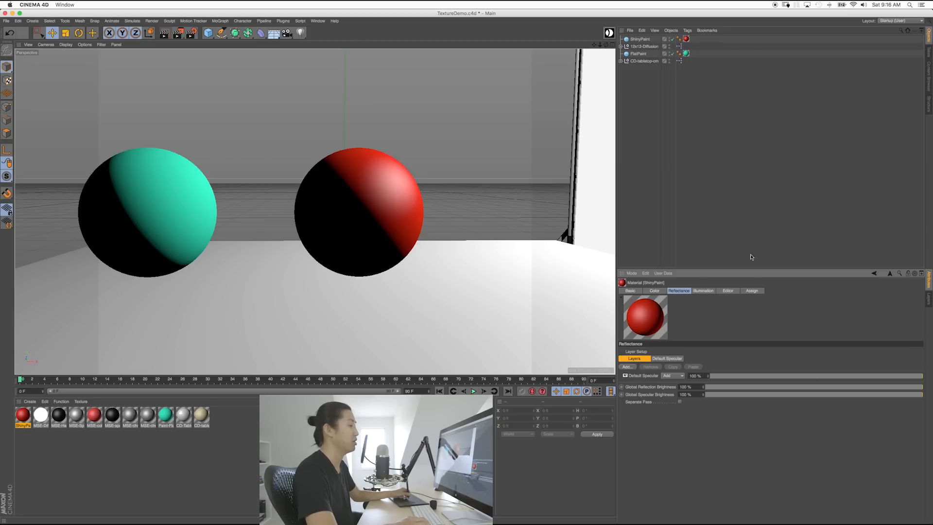
{"action": "left_click_drag", "start_coordinate": [694, 267], "coordinate": [693, 162]}
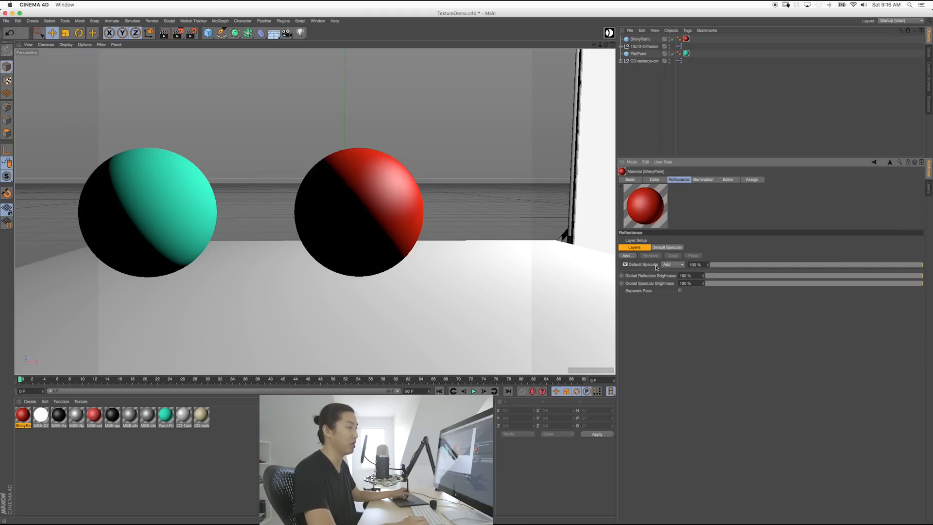
{"action": "left_click", "coordinate": [670, 248]}
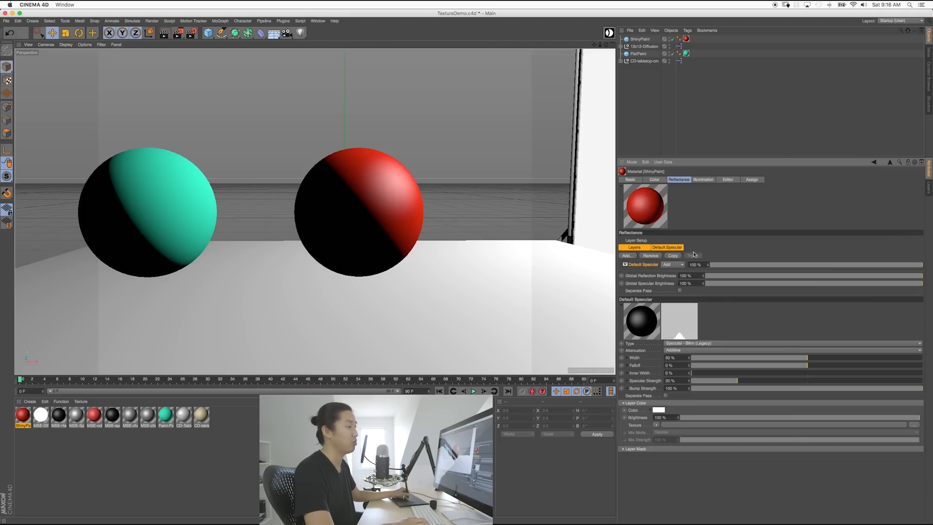
{"action": "left_click", "coordinate": [656, 179]}
{"action": "left_click", "coordinate": [675, 180]}
{"action": "double_click", "coordinate": [648, 265]}
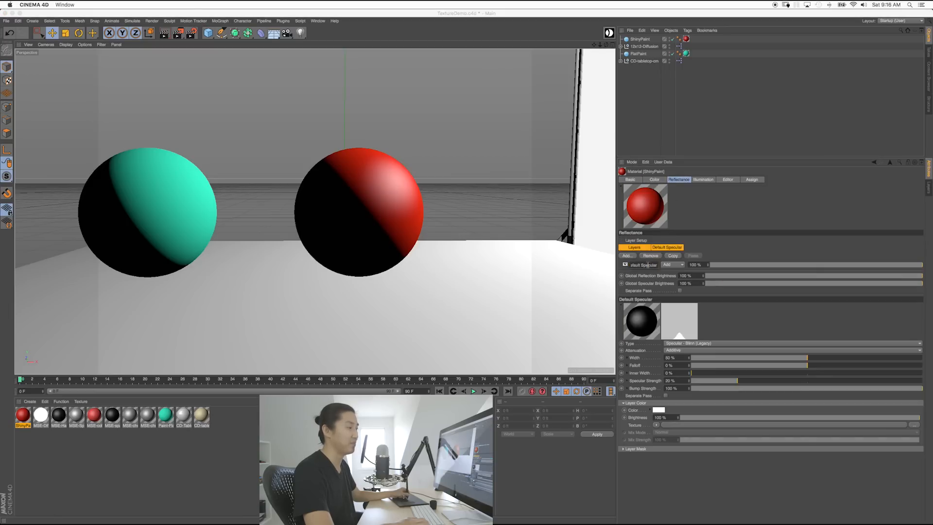
{"action": "left_click", "coordinate": [718, 251]}
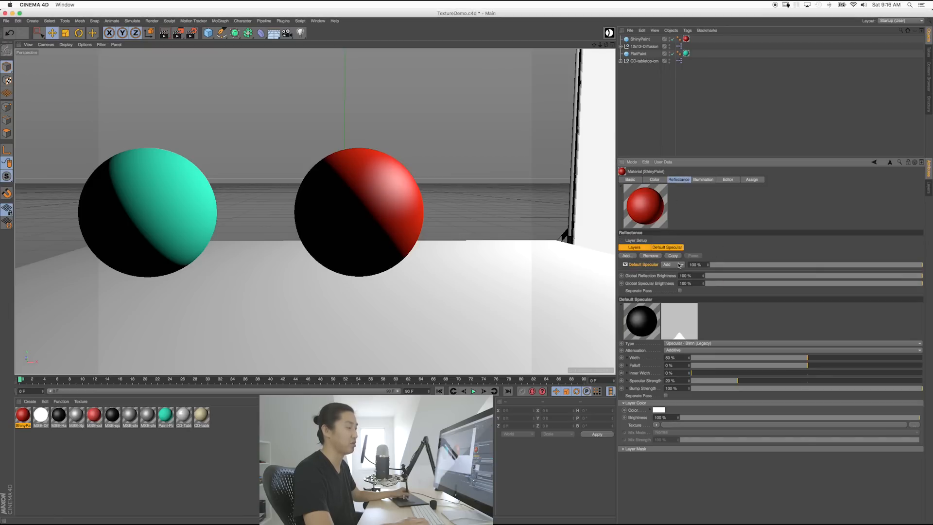
{"action": "left_click", "coordinate": [650, 255]}
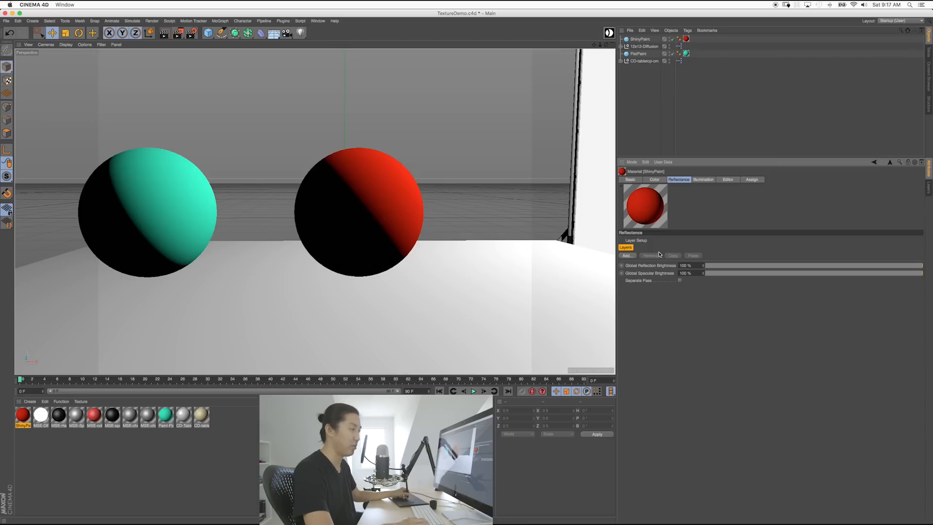
Step: Add a Beckmann reflectance layer, Layer 1, to the ShinyPaint material
{"action": "left_click", "coordinate": [658, 180]}
{"action": "left_click", "coordinate": [677, 180]}
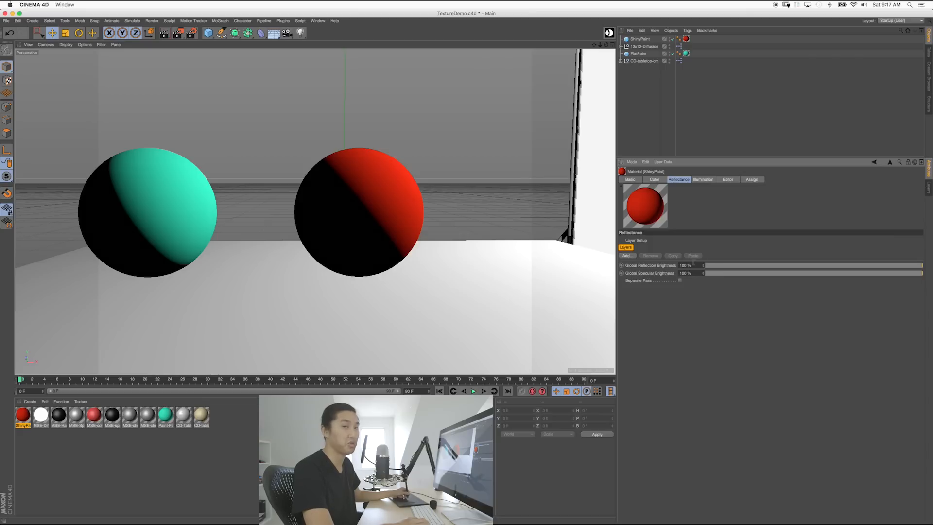
{"action": "left_click", "coordinate": [627, 256]}
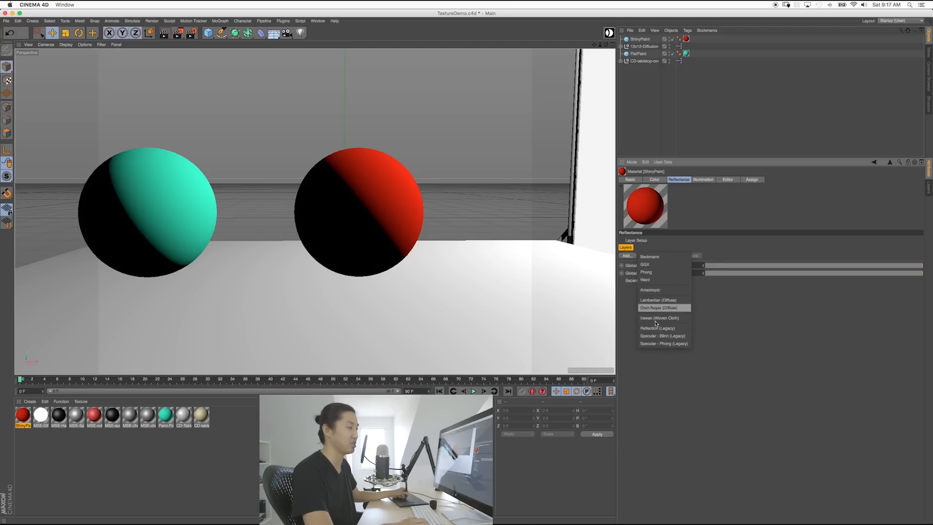
{"action": "left_click", "coordinate": [649, 257]}
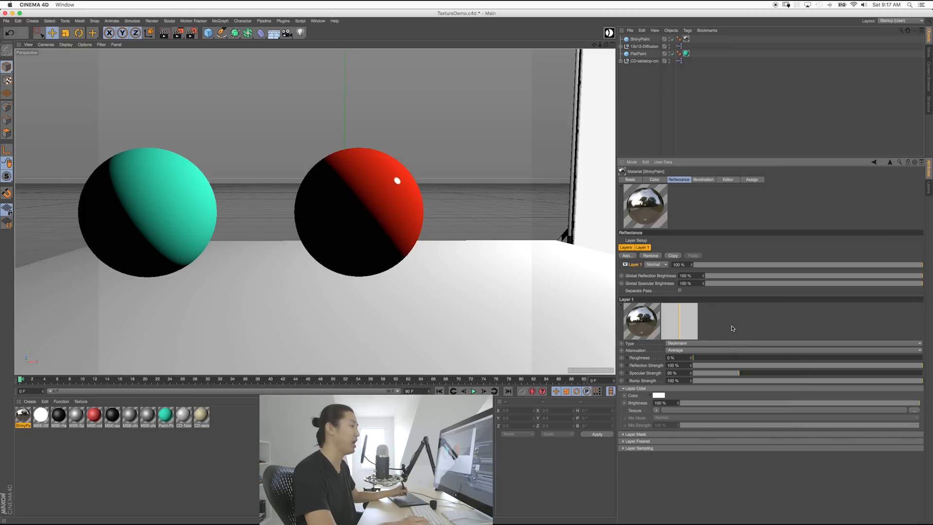
Step: Render the active viewport to preview how the red sphere mirrors the teal sphere and light
{"action": "key", "text": "super+r"}
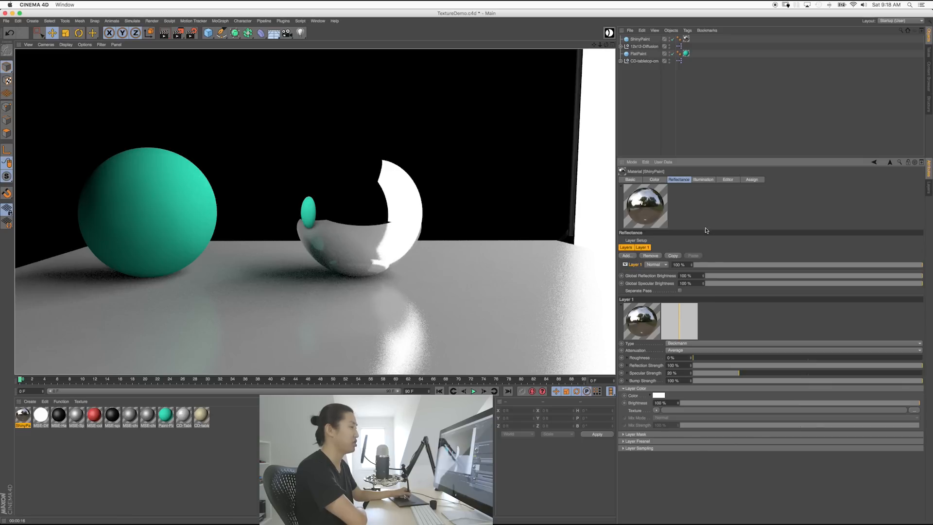
Step: Dismiss the viewport render, inspect the 12x12-Diffusion light's Details, then reselect ShinyPaint and collapse the group
{"action": "left_click", "coordinate": [635, 134]}
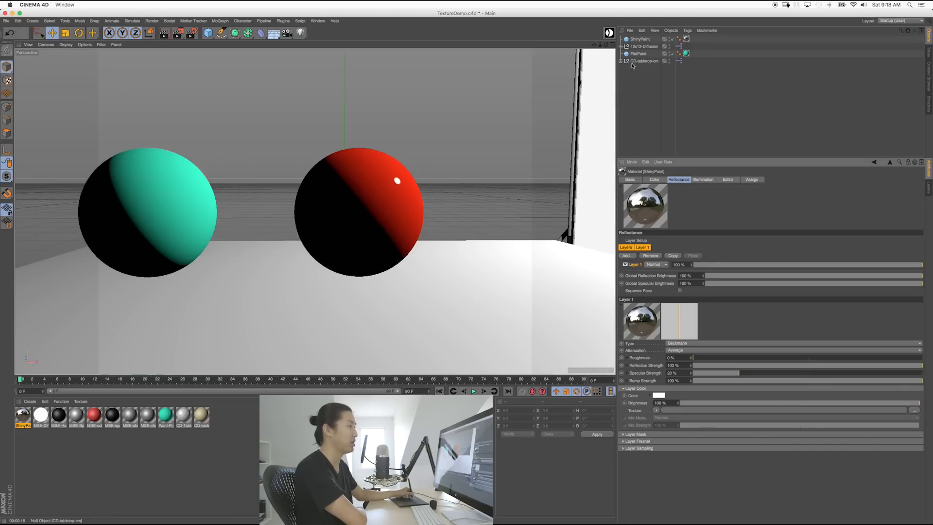
{"action": "left_click", "coordinate": [621, 47]}
{"action": "left_click", "coordinate": [638, 90]}
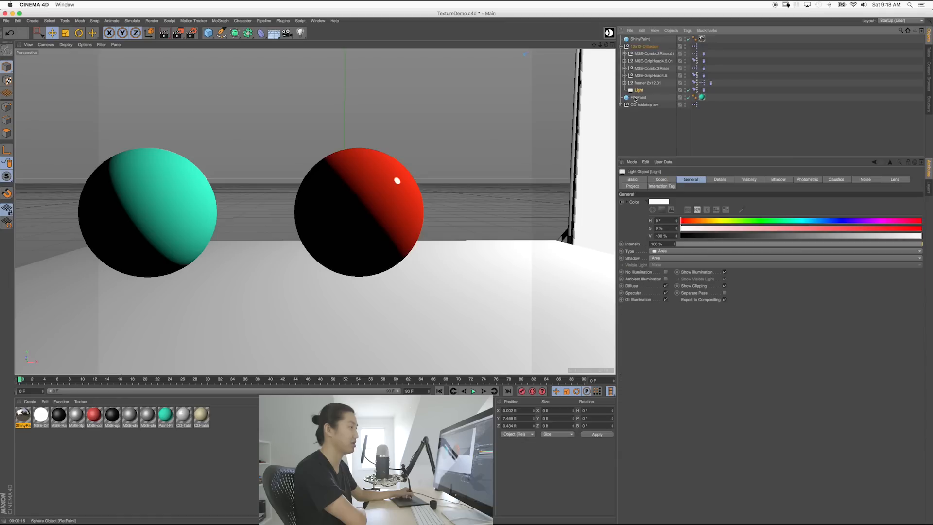
{"action": "left_click", "coordinate": [723, 183]}
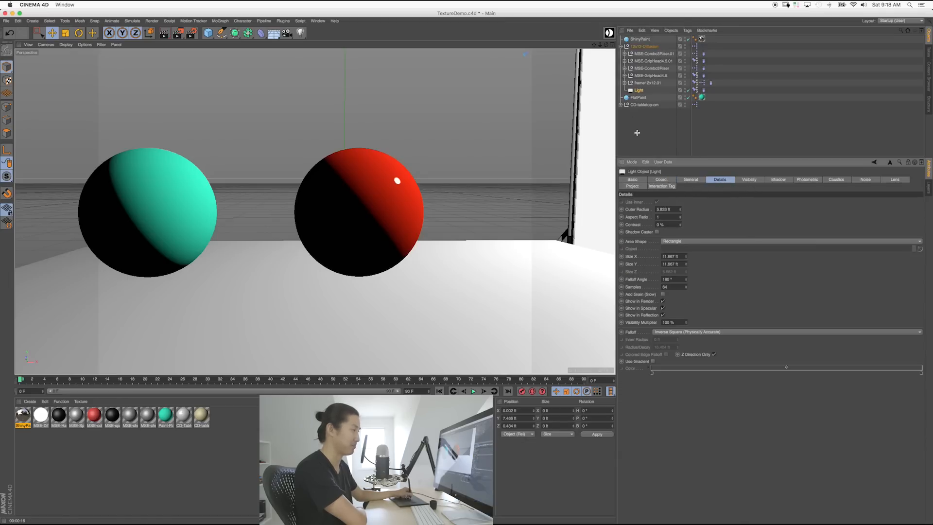
{"action": "left_click", "coordinate": [637, 135]}
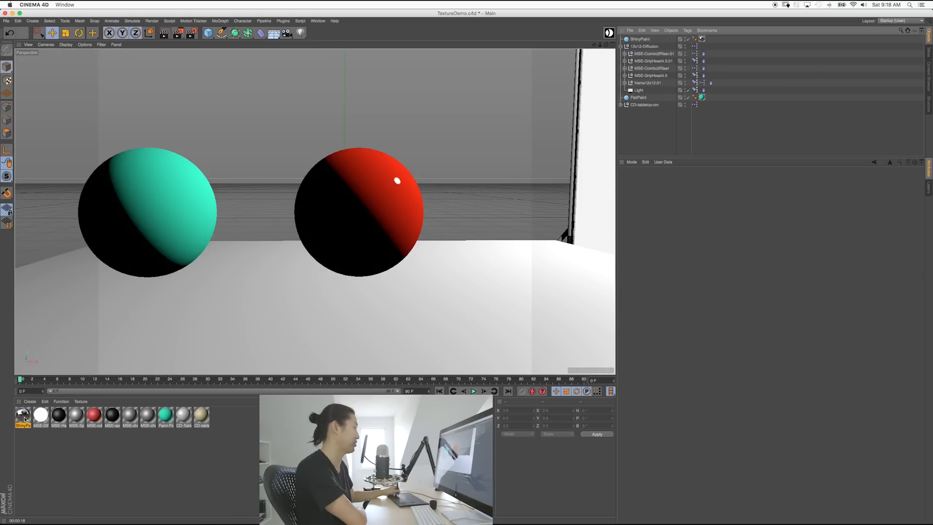
{"action": "left_click", "coordinate": [24, 417]}
{"action": "left_click", "coordinate": [620, 46]}
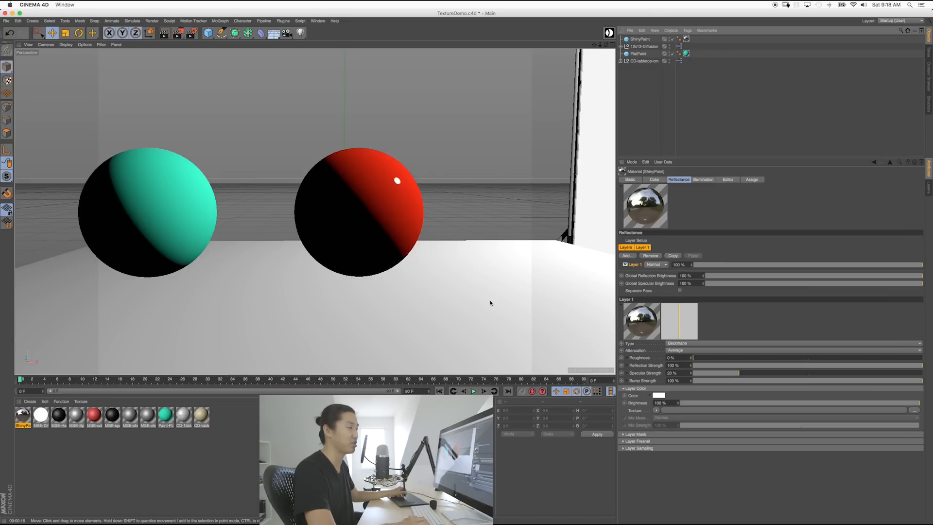
{"action": "key", "text": "super+r"}
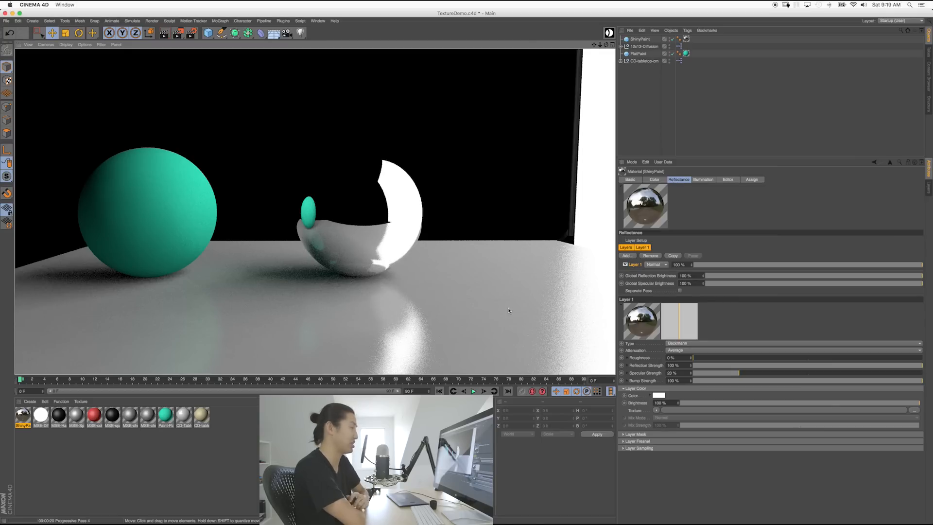
{"action": "left_click", "coordinate": [404, 186]}
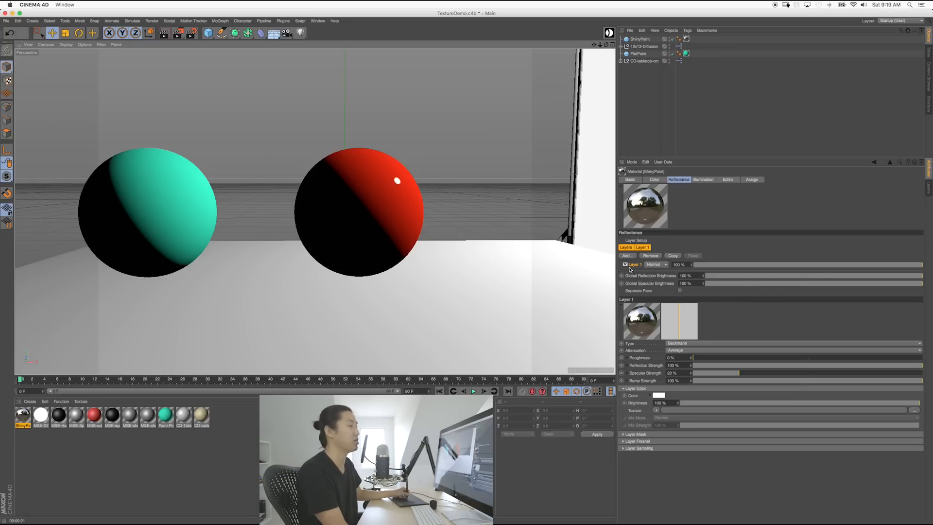
Step: Rename the Beckmann reflectance layer to 'Shiny'
{"action": "double_click", "coordinate": [633, 265]}
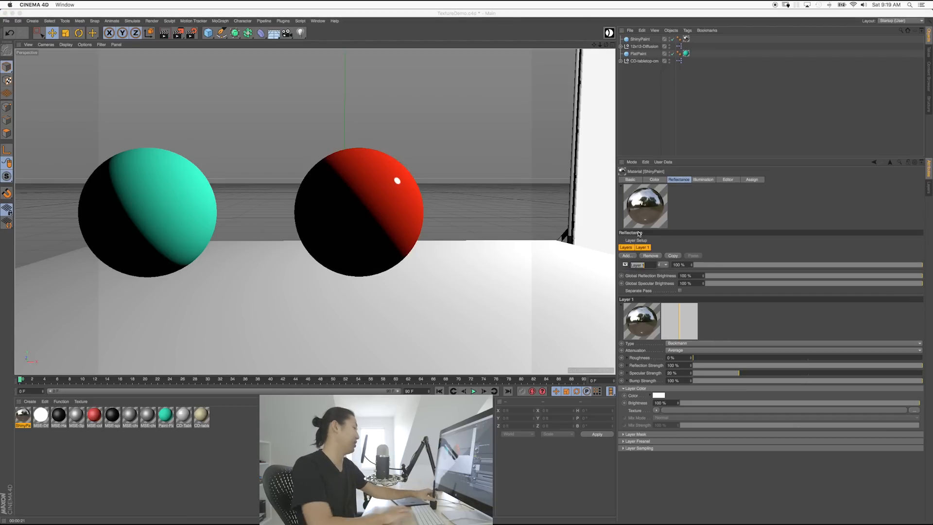
{"action": "type", "text": "Sh"}
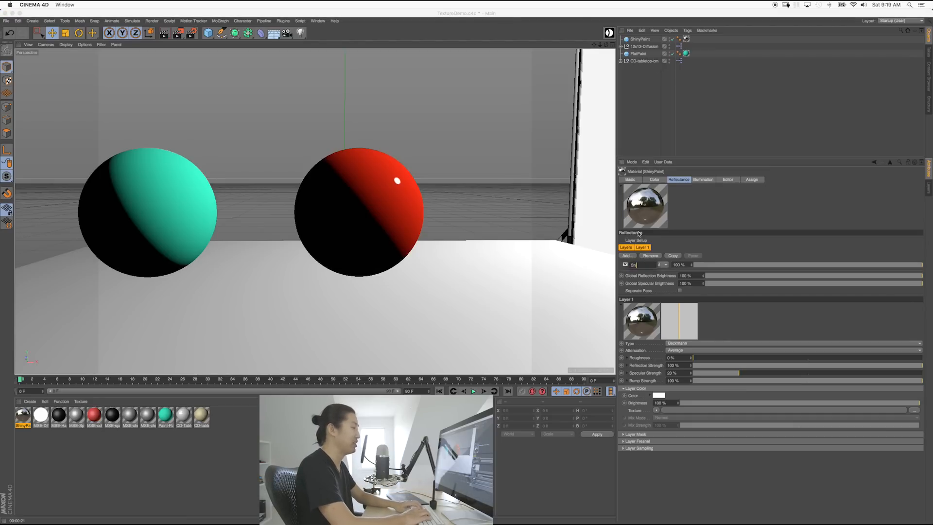
{"action": "type", "text": "iny"}
{"action": "key", "text": "Return"}
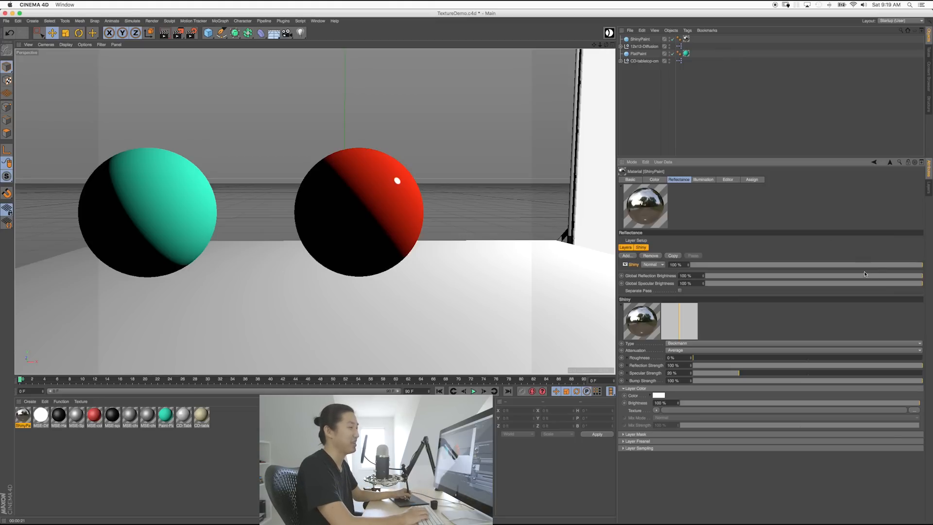
Step: Try the Shiny layer at 50%, restore it to 100%, and render to the Picture Viewer
{"action": "left_click_drag", "start_coordinate": [878, 268], "coordinate": [806, 270]}
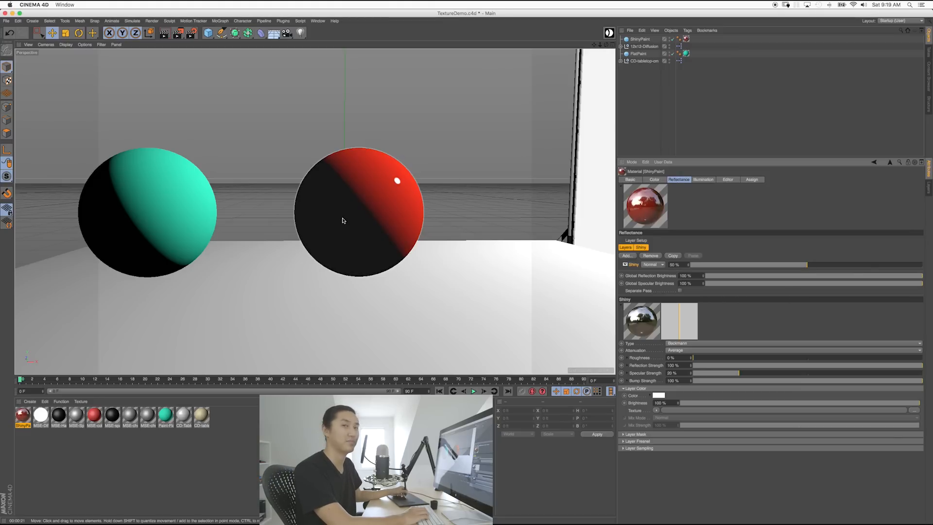
{"action": "left_click_drag", "start_coordinate": [824, 267], "coordinate": [923, 266]}
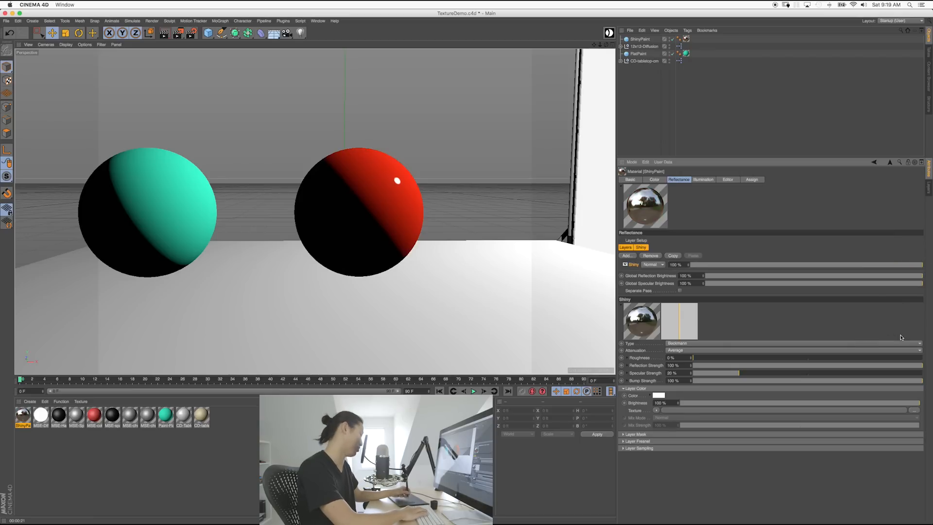
{"action": "key", "text": "shift+r"}
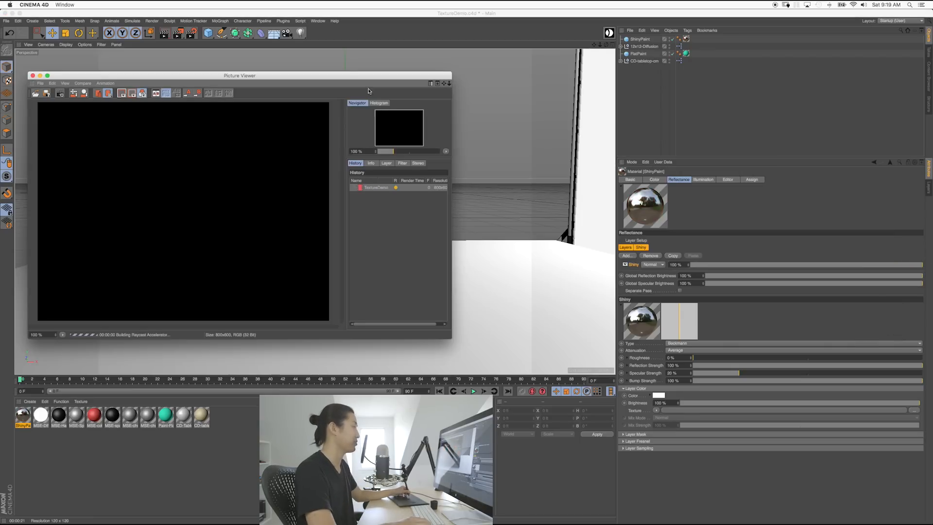
Step: Move and resize the Picture Viewer window to review the chrome-looking render
{"action": "left_click_drag", "start_coordinate": [344, 77], "coordinate": [435, 70]}
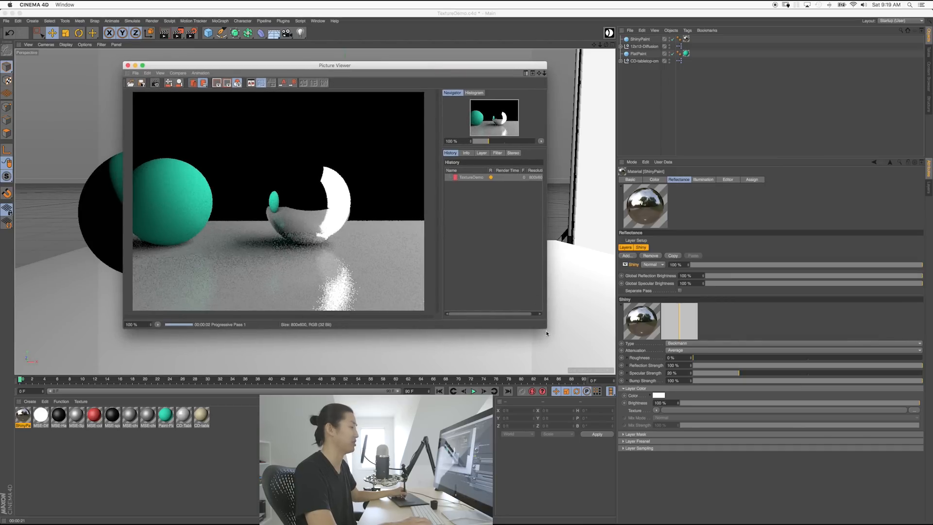
{"action": "left_click_drag", "start_coordinate": [547, 329], "coordinate": [634, 374]}
{"action": "left_click_drag", "start_coordinate": [411, 68], "coordinate": [373, 61]}
{"action": "left_click_drag", "start_coordinate": [610, 378], "coordinate": [566, 344]}
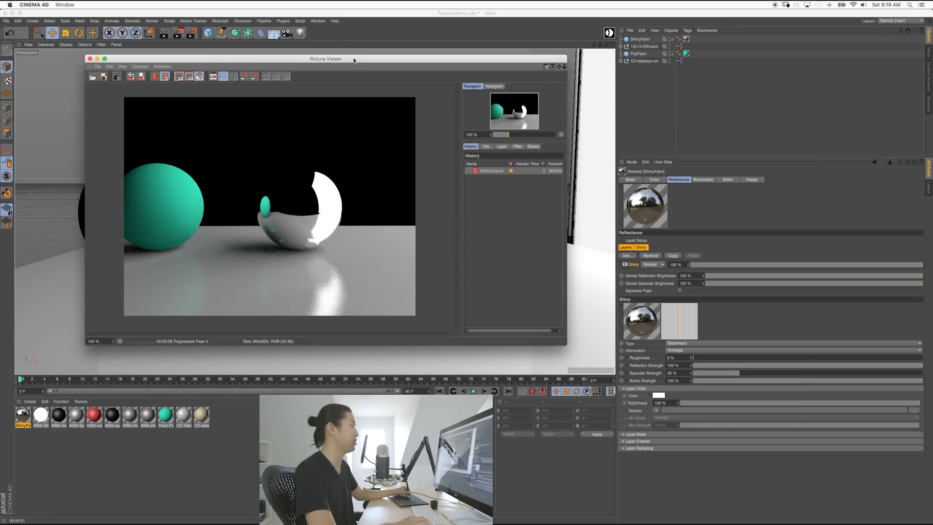
{"action": "left_click_drag", "start_coordinate": [354, 60], "coordinate": [370, 67]}
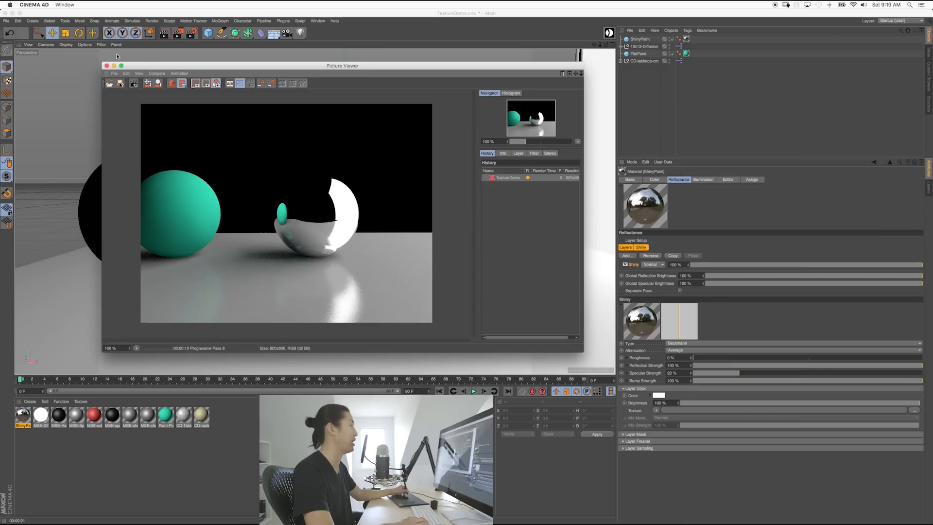
Step: Stop the render, close the Picture Viewer, and lower the Shiny layer strength to 80%
{"action": "left_click", "coordinate": [135, 83]}
{"action": "left_click", "coordinate": [514, 171]}
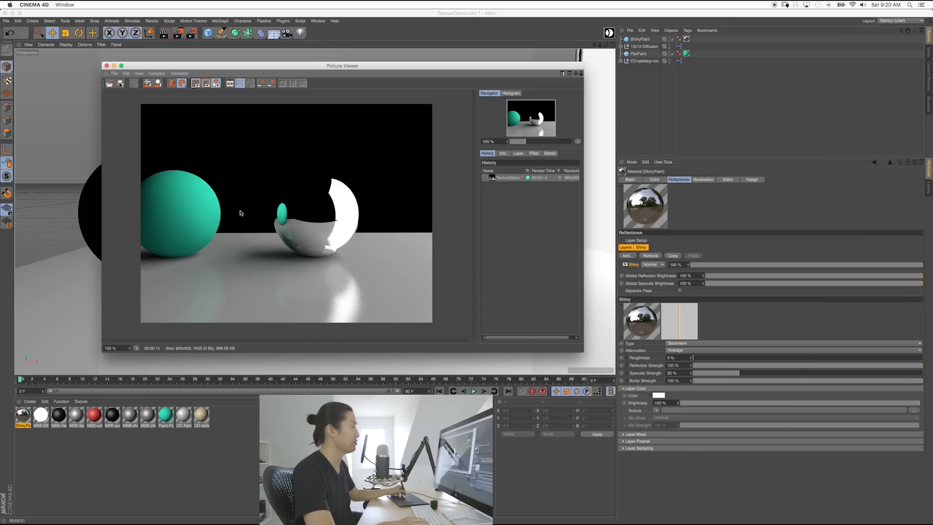
{"action": "left_click", "coordinate": [107, 66]}
{"action": "left_click_drag", "start_coordinate": [826, 265], "coordinate": [807, 265]}
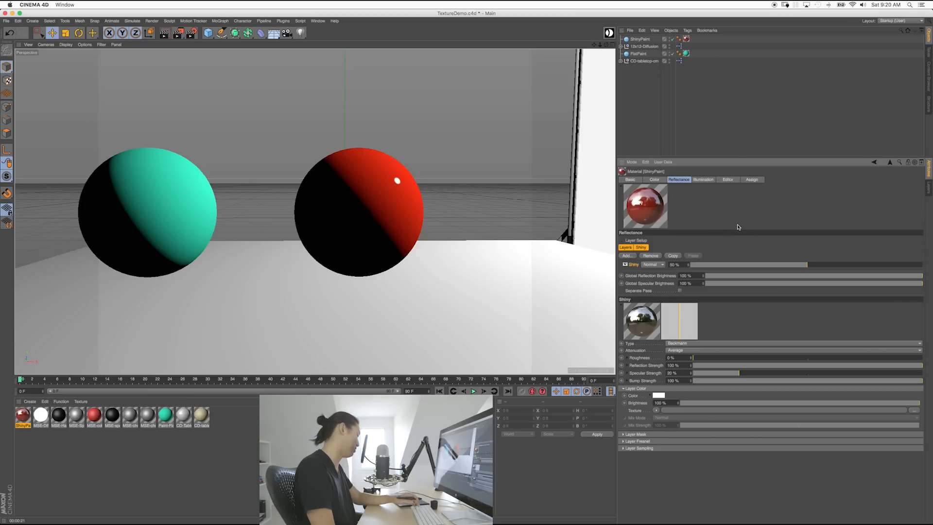
Step: Render to the Picture Viewer, stop and close it, then drop the Shiny layer to about 5%
{"action": "key", "text": "shift+r"}
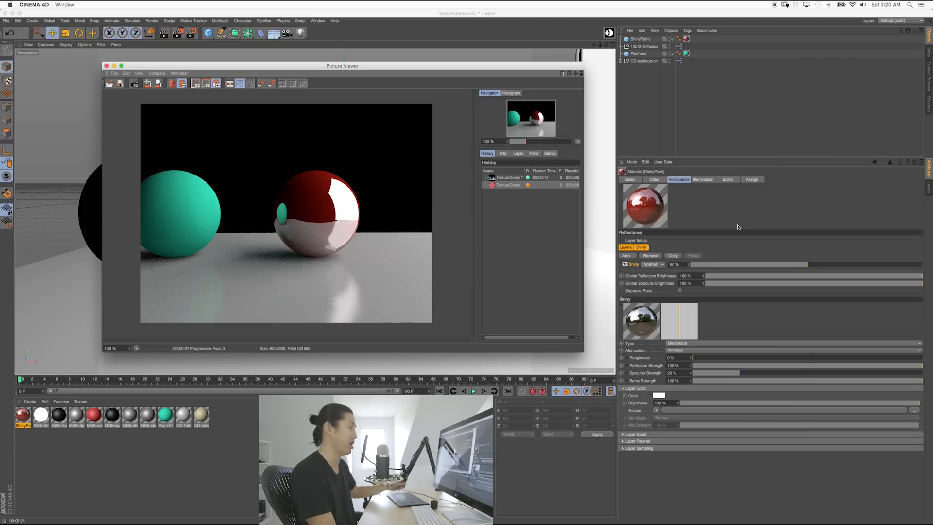
{"action": "left_click", "coordinate": [356, 214]}
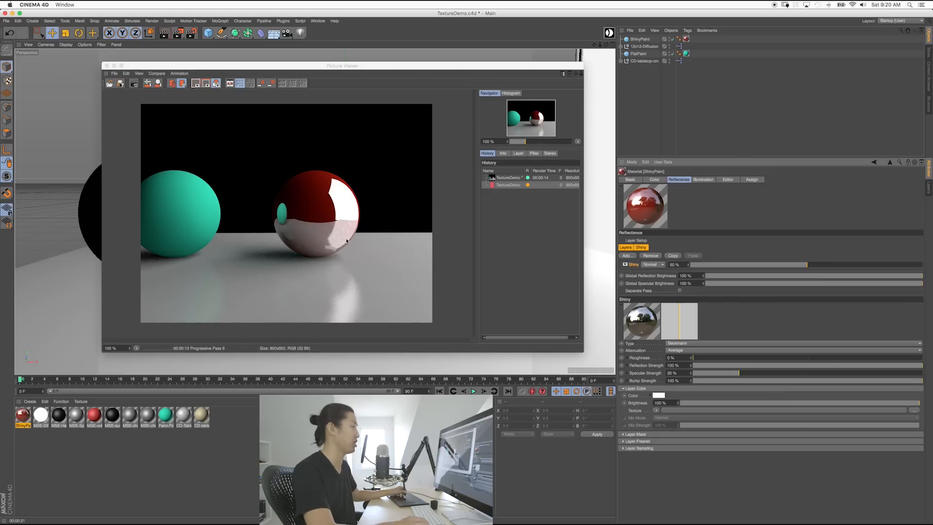
{"action": "left_click", "coordinate": [134, 83]}
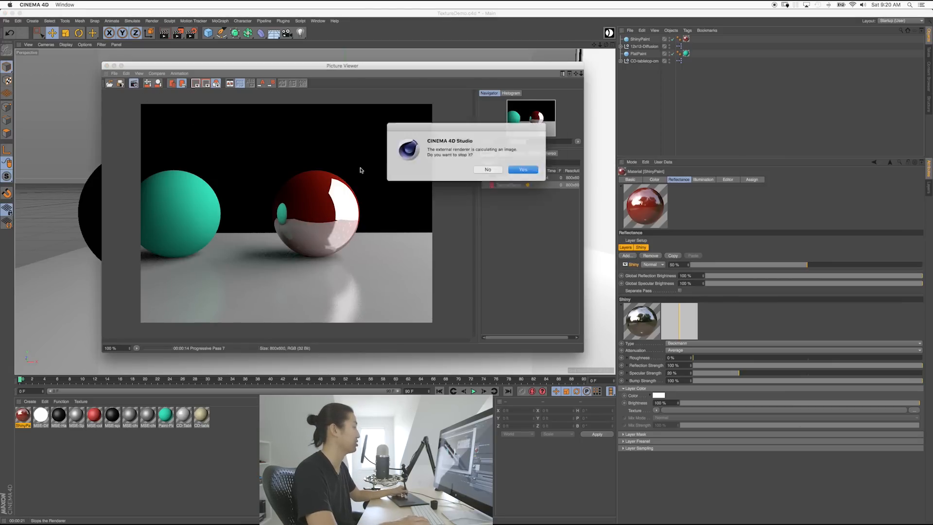
{"action": "left_click", "coordinate": [524, 171]}
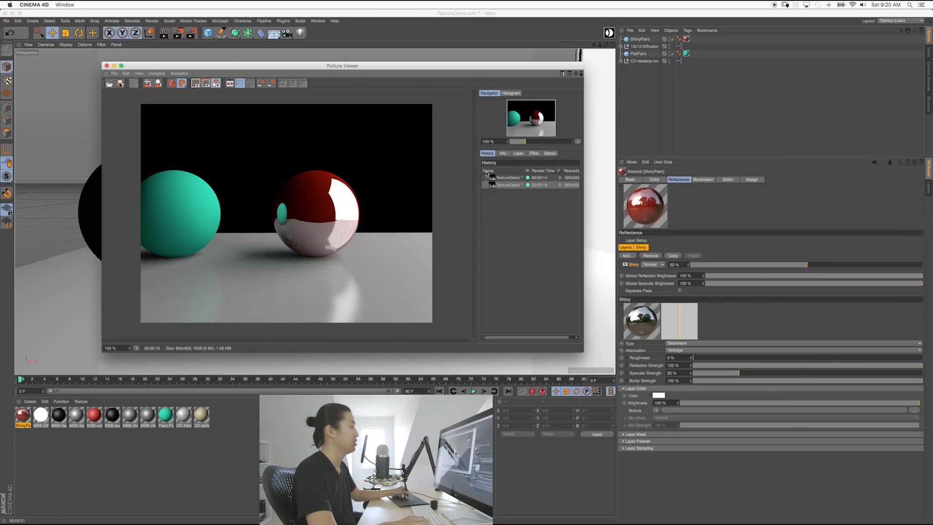
{"action": "left_click", "coordinate": [106, 66]}
{"action": "left_click", "coordinate": [702, 265]}
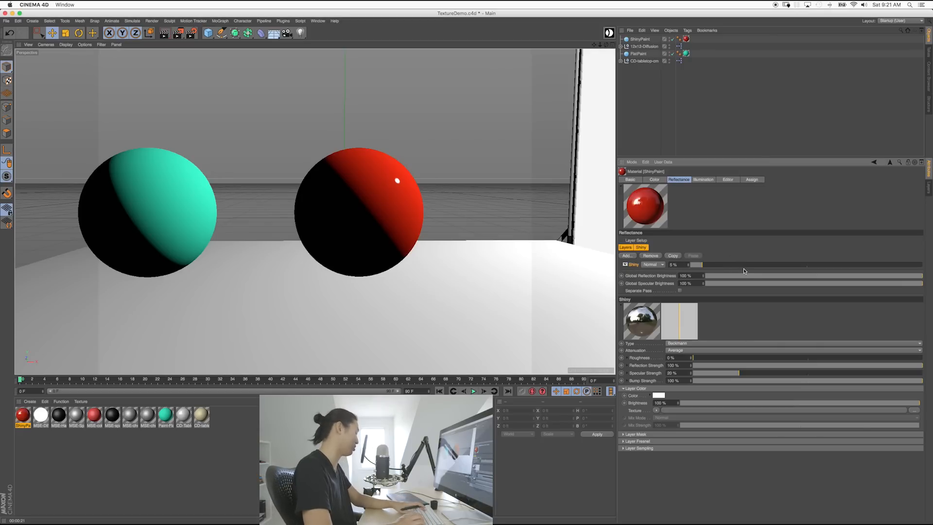
{"action": "key", "text": "shift+r"}
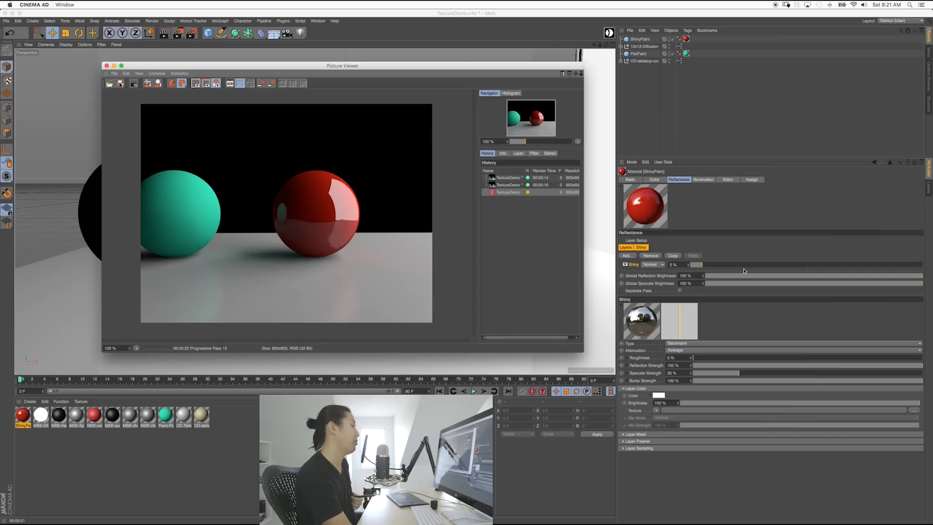
{"action": "left_click", "coordinate": [600, 219]}
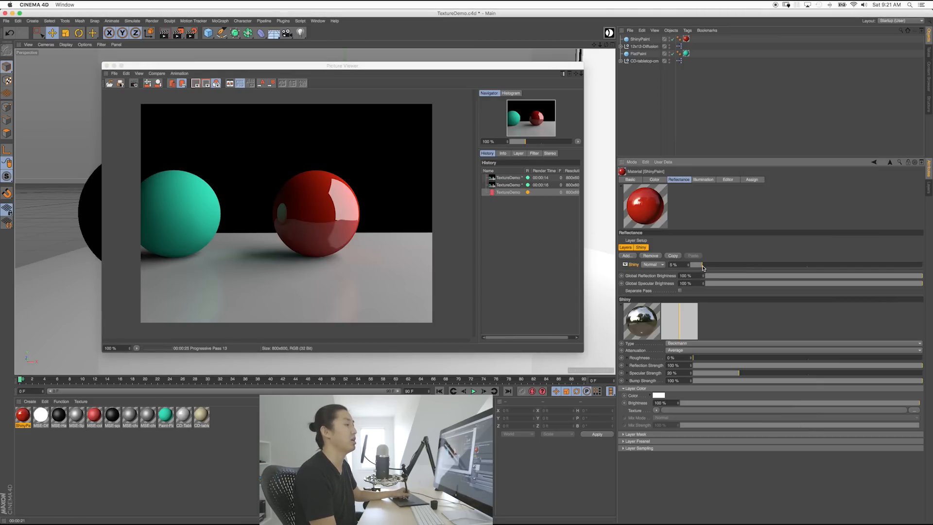
{"action": "double_click", "coordinate": [673, 265]}
{"action": "type", "text": "5"}
{"action": "key", "text": "Return"}
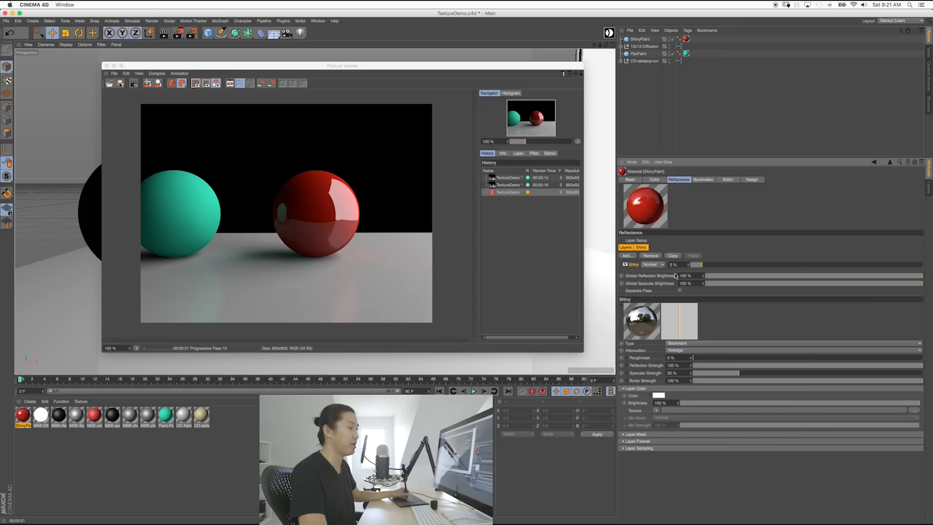
{"action": "left_click", "coordinate": [713, 350]}
{"action": "left_click", "coordinate": [711, 351]}
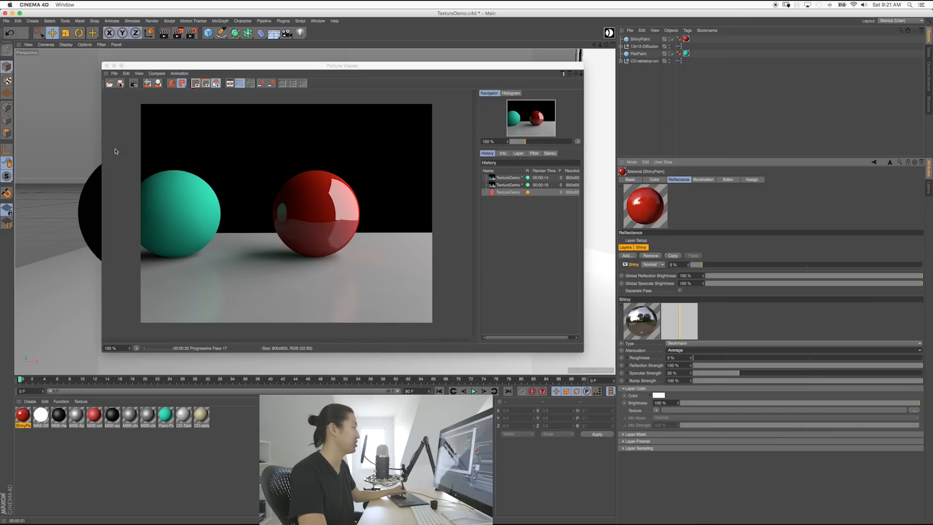
{"action": "left_click", "coordinate": [106, 66]}
{"action": "left_click", "coordinate": [530, 172]}
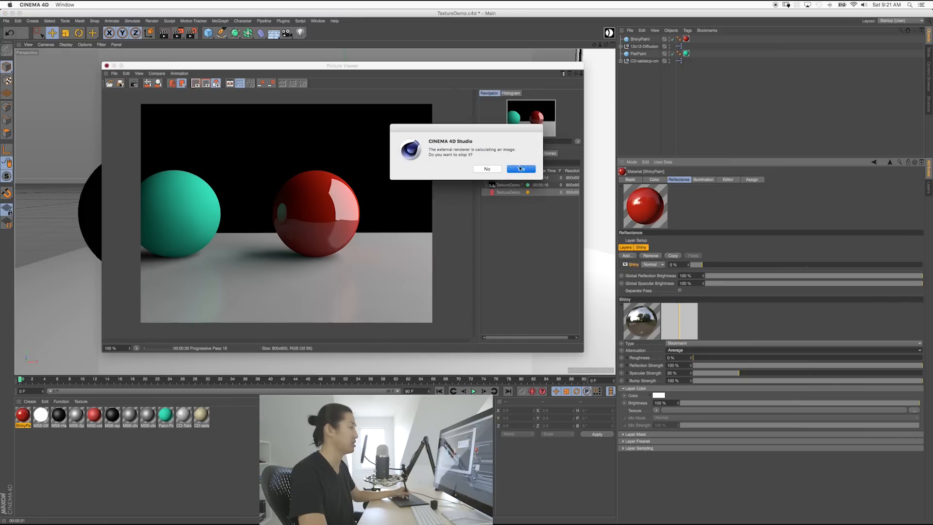
Step: Set the Shiny layer's reflection attenuation to Maximum
{"action": "left_click", "coordinate": [693, 350]}
{"action": "left_click", "coordinate": [689, 365]}
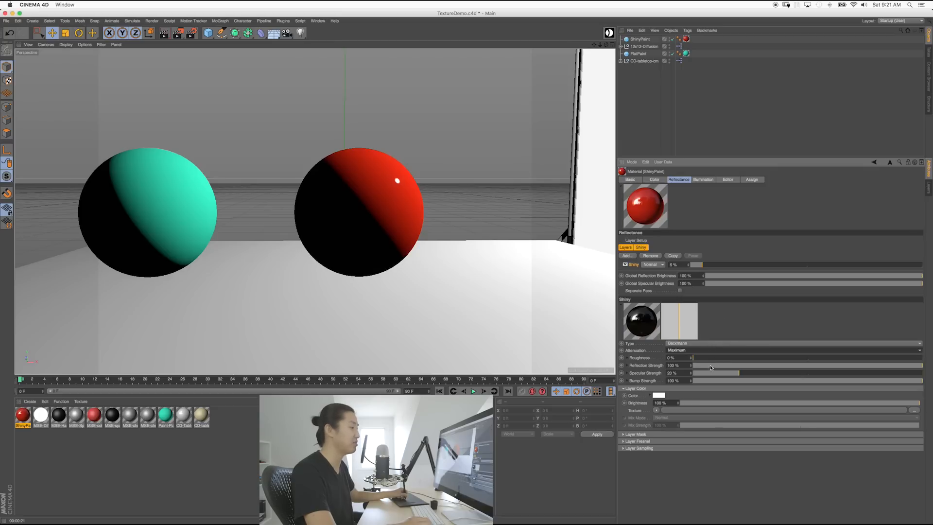
{"action": "left_click", "coordinate": [708, 350]}
{"action": "left_click", "coordinate": [707, 358]}
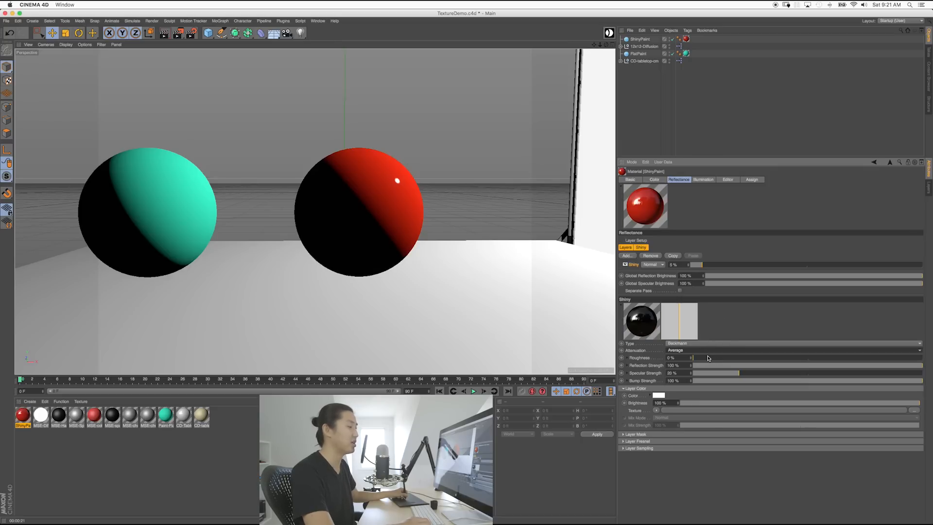
{"action": "left_click", "coordinate": [708, 350]}
{"action": "left_click", "coordinate": [708, 365]}
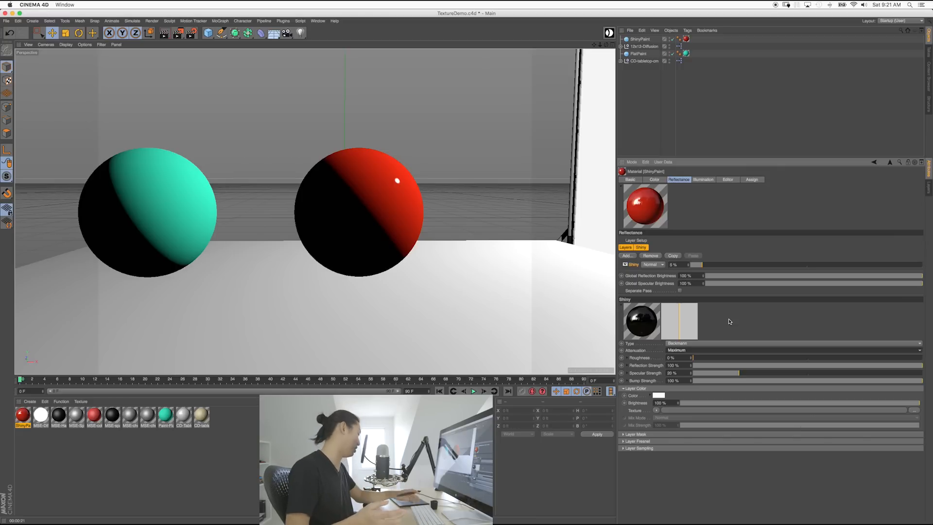
Step: Render the Maximum-attenuation scene, stop it, compare against the previous history render, and close the viewer
{"action": "key", "text": "shift+r"}
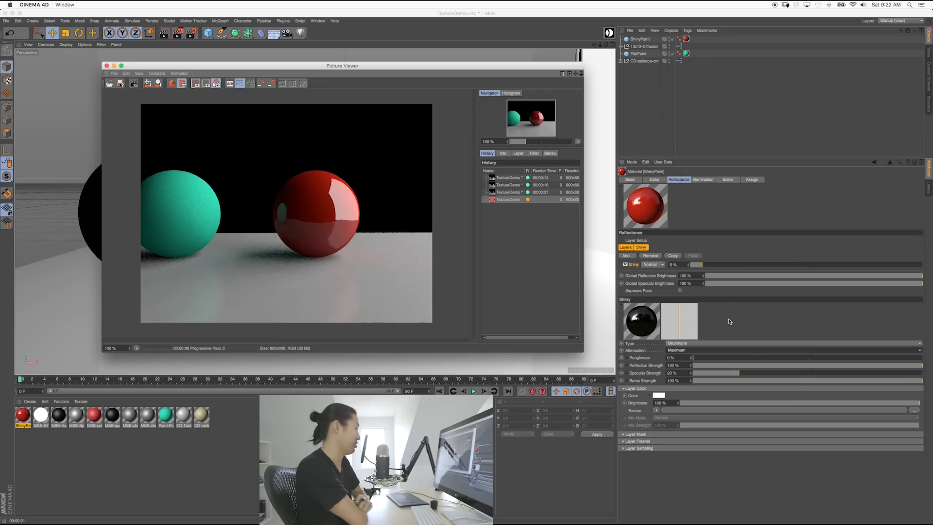
{"action": "left_click", "coordinate": [729, 321]}
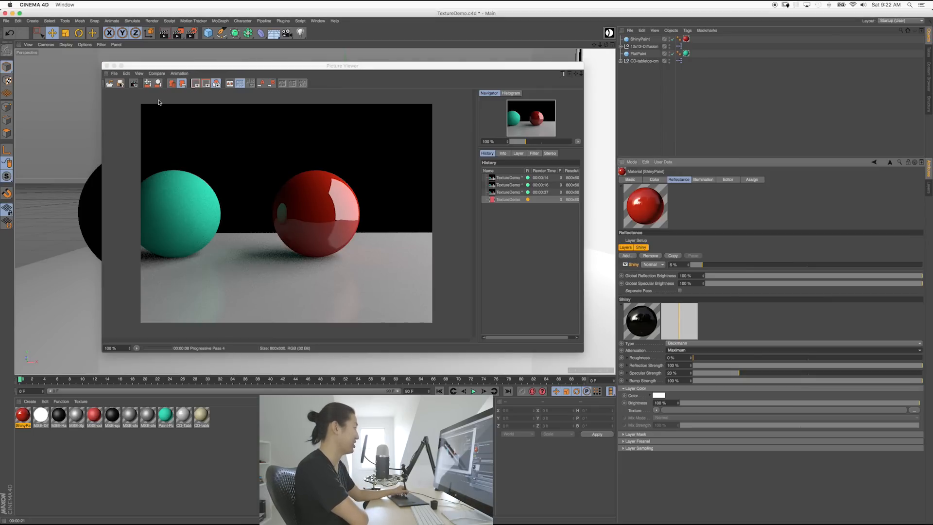
{"action": "left_click", "coordinate": [134, 87]}
{"action": "left_click", "coordinate": [522, 169]}
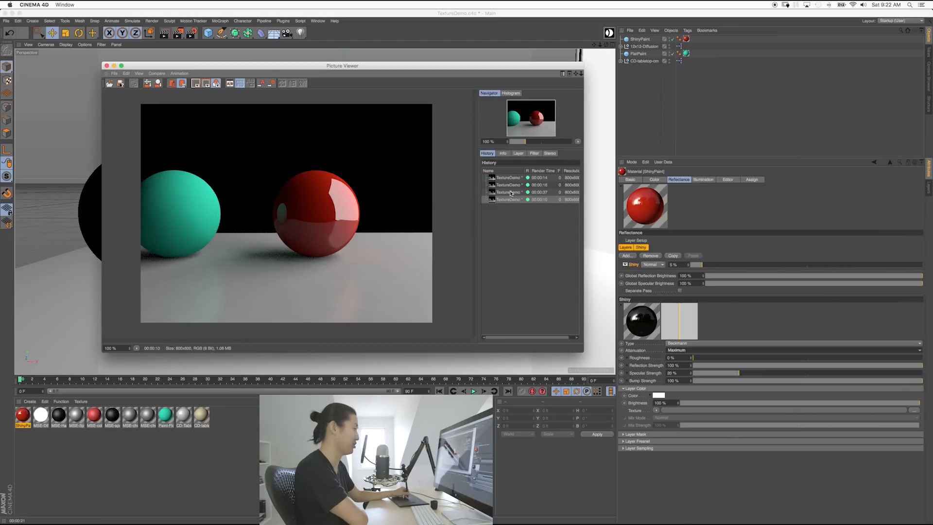
{"action": "left_click", "coordinate": [507, 193]}
{"action": "left_click", "coordinate": [506, 199]}
{"action": "left_click", "coordinate": [506, 193]}
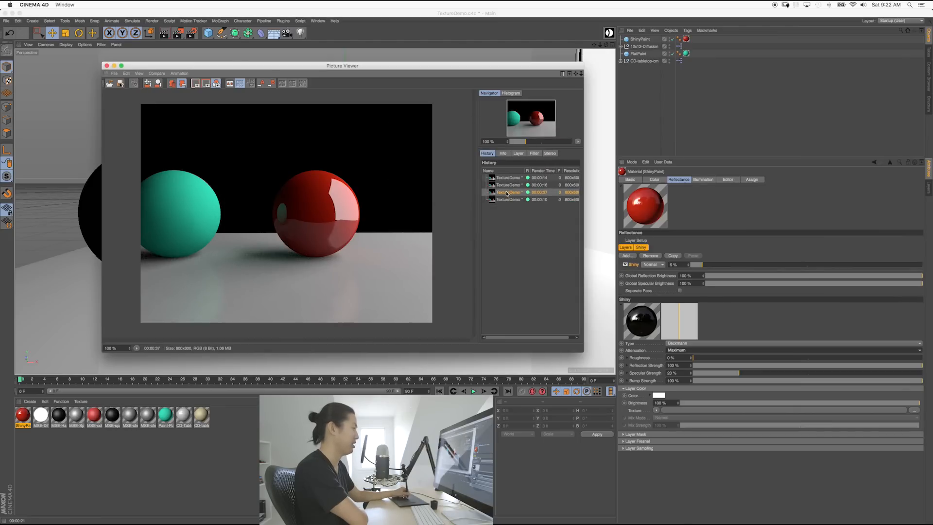
{"action": "left_click", "coordinate": [507, 199]}
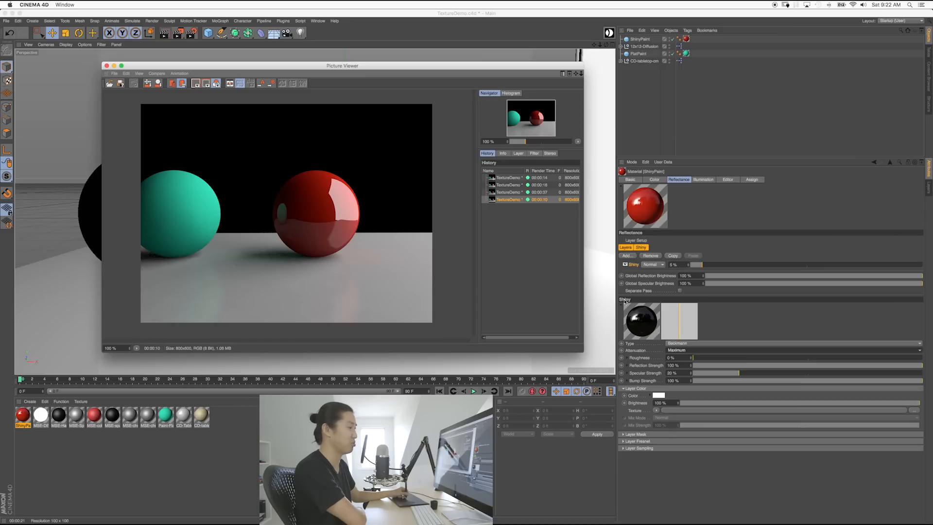
{"action": "left_click", "coordinate": [107, 65]}
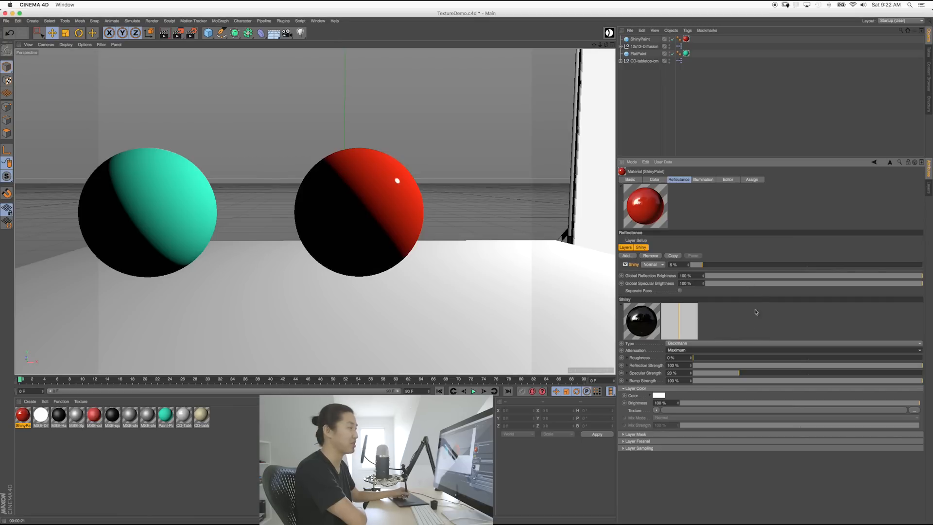
Step: Raise the Shiny layer back to 100% strength and try several reflection roughness values
{"action": "left_click_drag", "start_coordinate": [722, 265], "coordinate": [924, 280]}
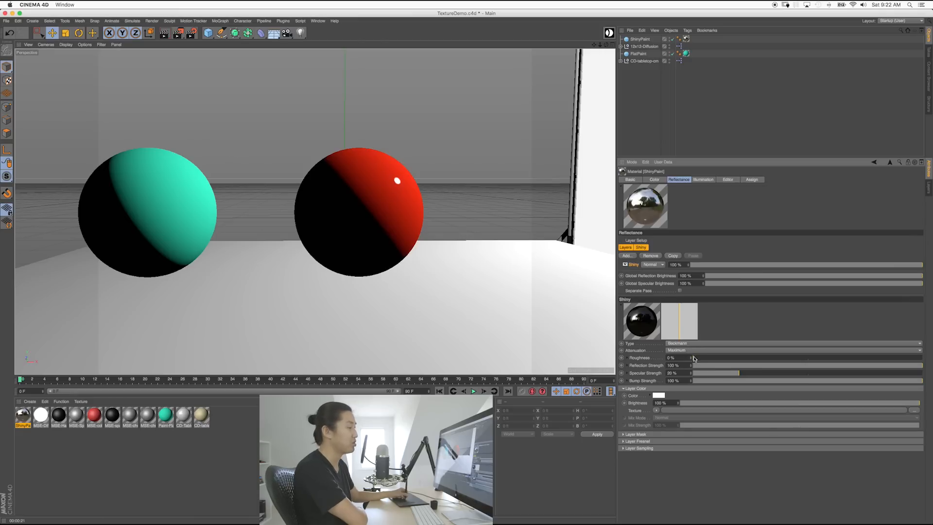
{"action": "left_click_drag", "start_coordinate": [696, 359], "coordinate": [921, 357]}
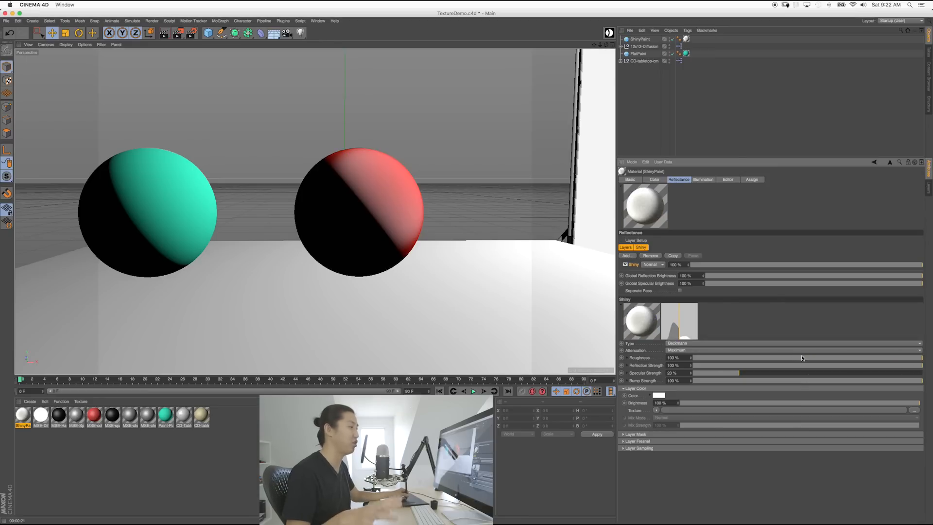
{"action": "left_click", "coordinate": [839, 358]}
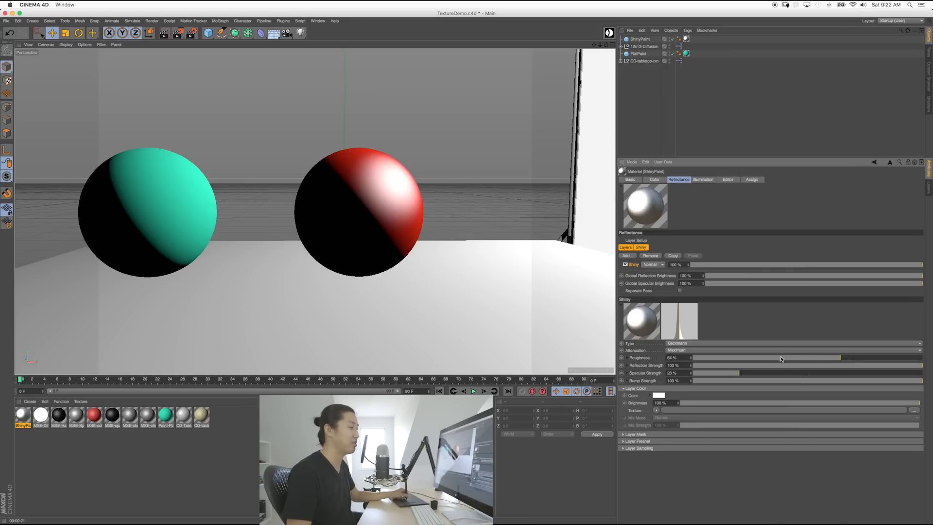
{"action": "left_click_drag", "start_coordinate": [747, 360], "coordinate": [695, 361]}
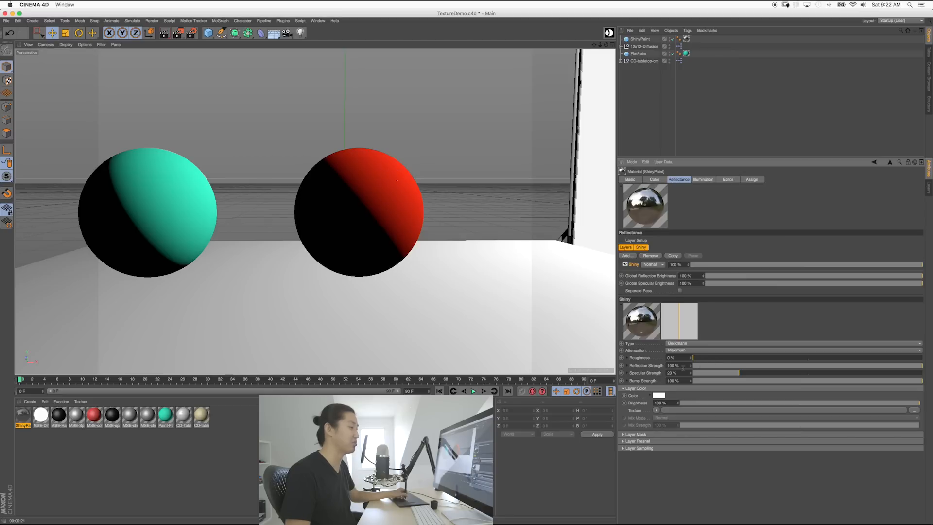
{"action": "left_click_drag", "start_coordinate": [703, 360], "coordinate": [635, 360]}
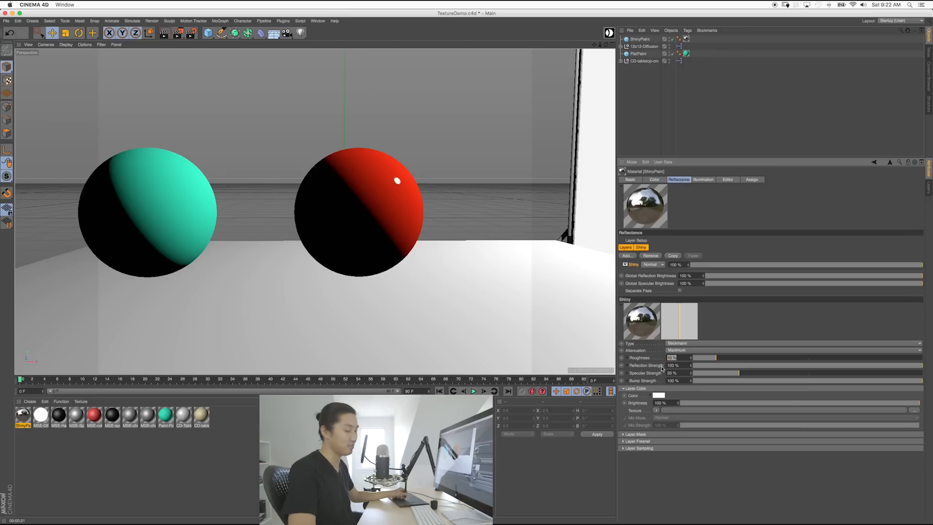
Step: Enter roughness 0%, then 10%, and render the spheres to the Picture Viewer
{"action": "type", "text": "0"}
{"action": "key", "text": "Return"}
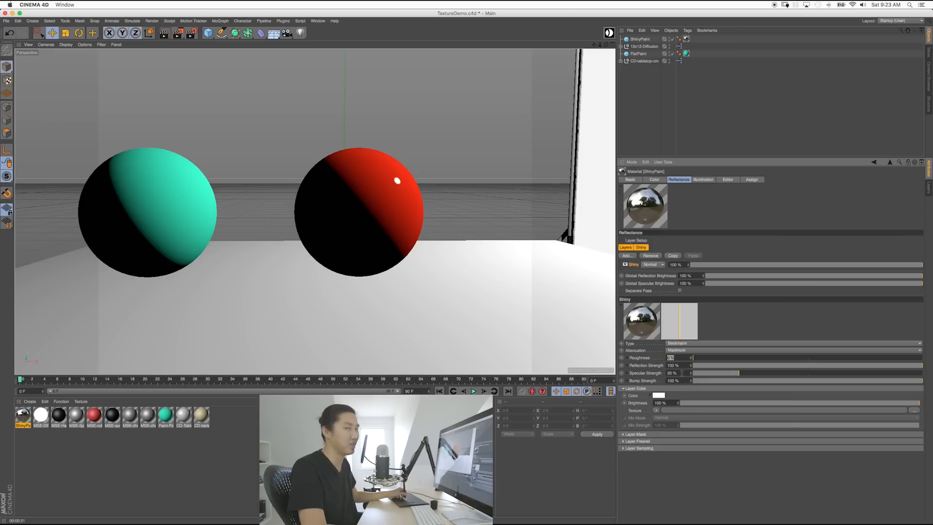
{"action": "type", "text": "10"}
{"action": "key", "text": "Return"}
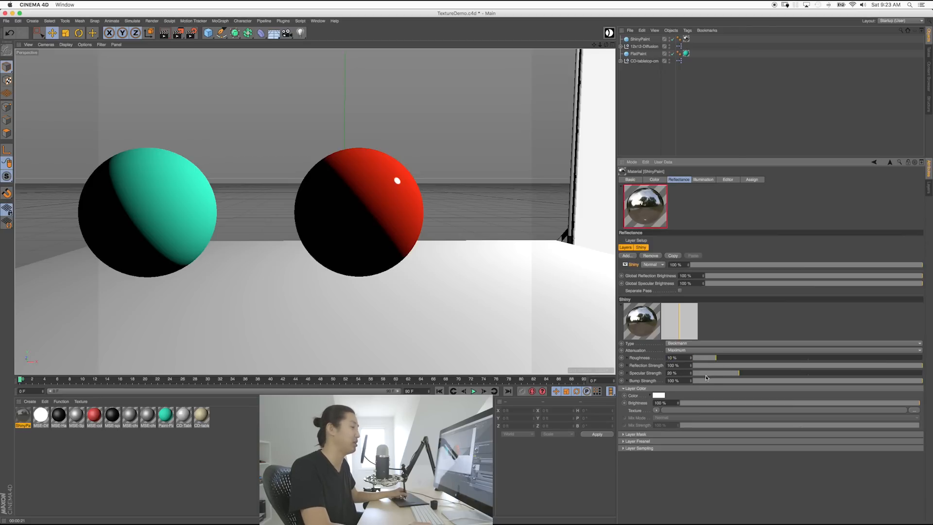
{"action": "key", "text": "shift+r"}
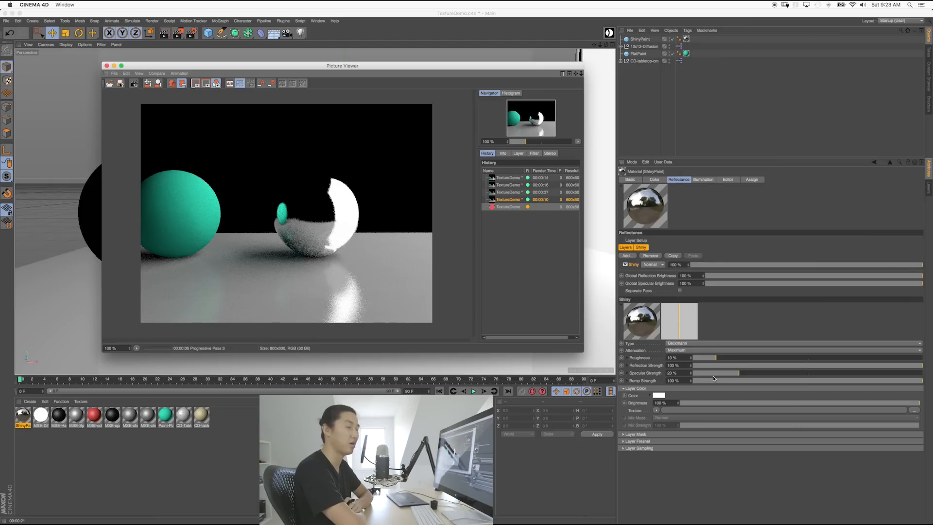
Step: Bring the Picture Viewer forward and stop the 10%-roughness render
{"action": "left_click", "coordinate": [713, 376]}
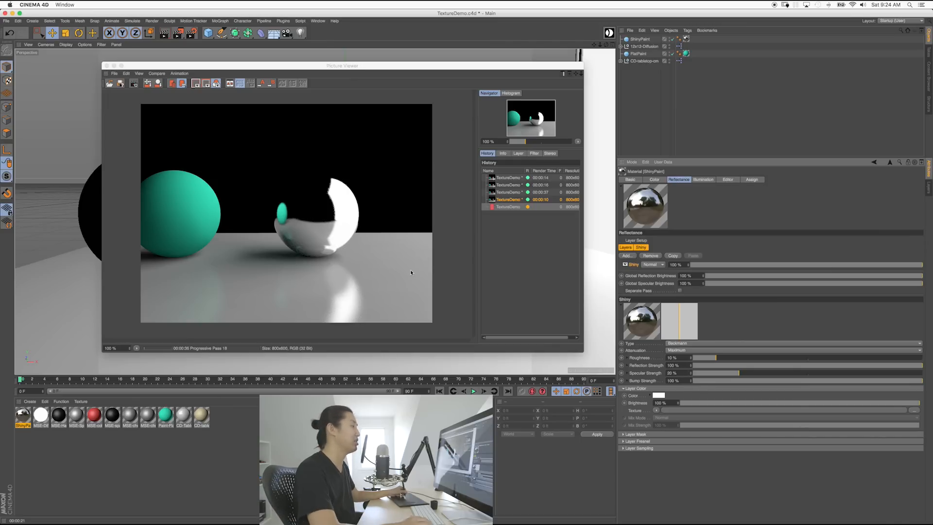
{"action": "left_click", "coordinate": [136, 86]}
{"action": "key", "text": "Return"}
Step: Close the Picture Viewer, select the red sphere, and open the ShinyPaint material settings
{"action": "left_click", "coordinate": [106, 65]}
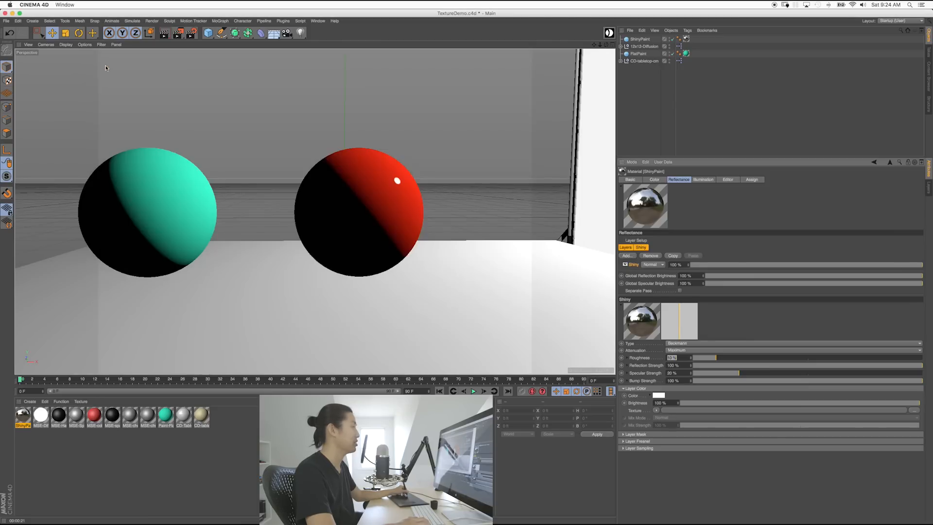
{"action": "left_click", "coordinate": [733, 331]}
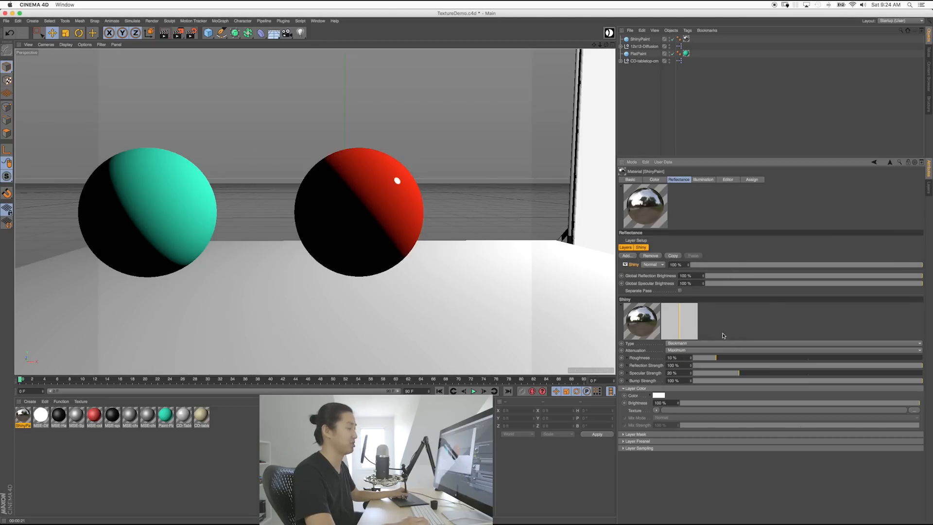
{"action": "left_click", "coordinate": [380, 230]}
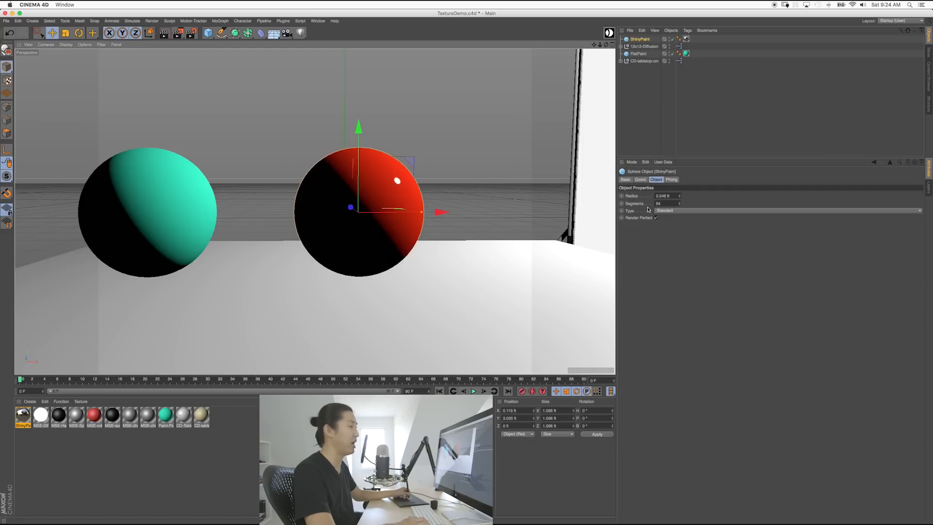
{"action": "left_click", "coordinate": [26, 414]}
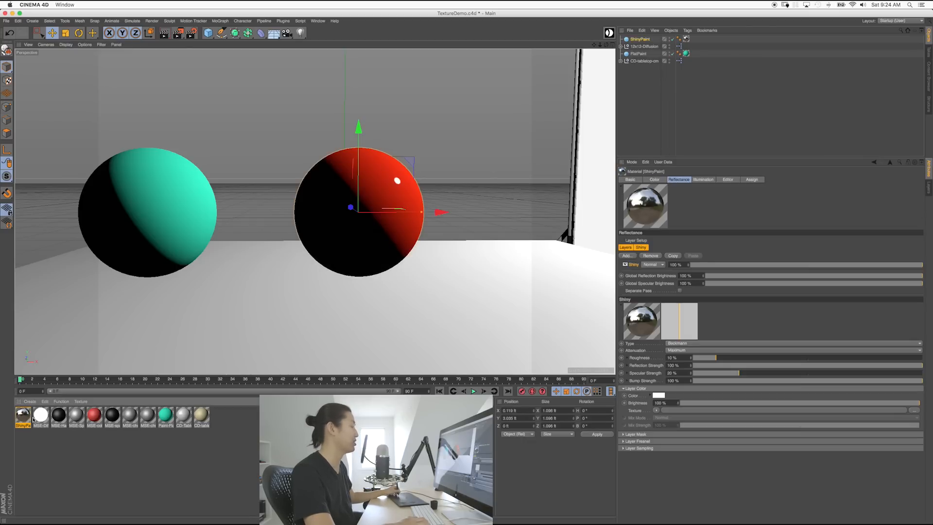
Step: Set the Shiny layer Fresnel to Conductor with the Aluminum preset and render to Picture Viewer
{"action": "left_click", "coordinate": [623, 389]}
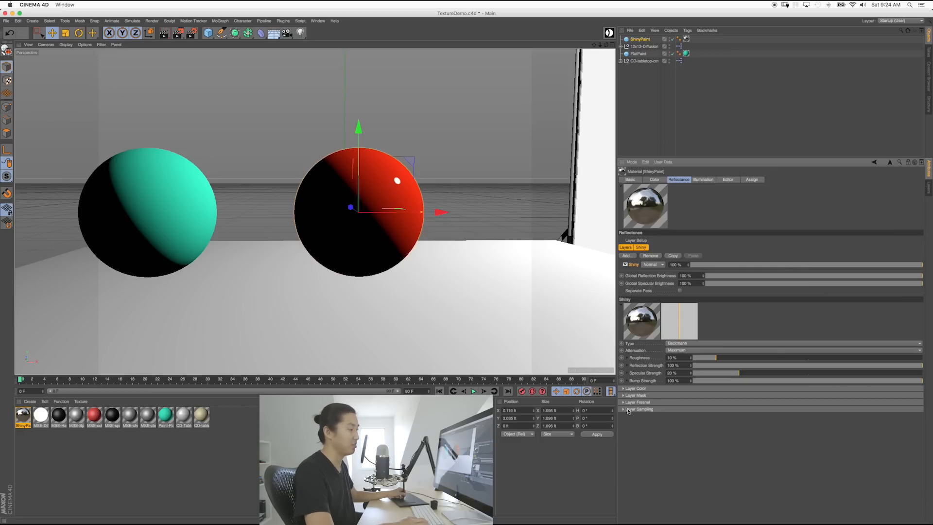
{"action": "left_click", "coordinate": [623, 402]}
{"action": "left_click", "coordinate": [661, 411]}
{"action": "left_click", "coordinate": [661, 432]}
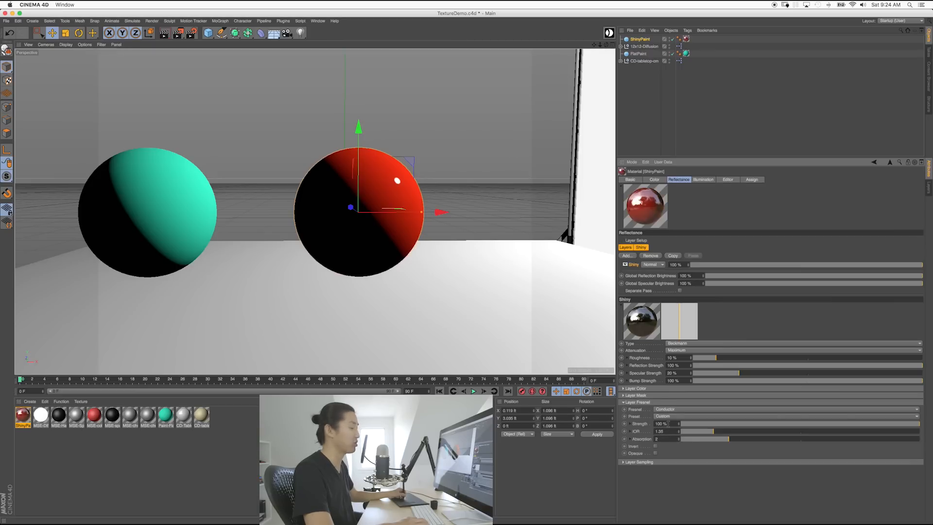
{"action": "left_click", "coordinate": [672, 416]}
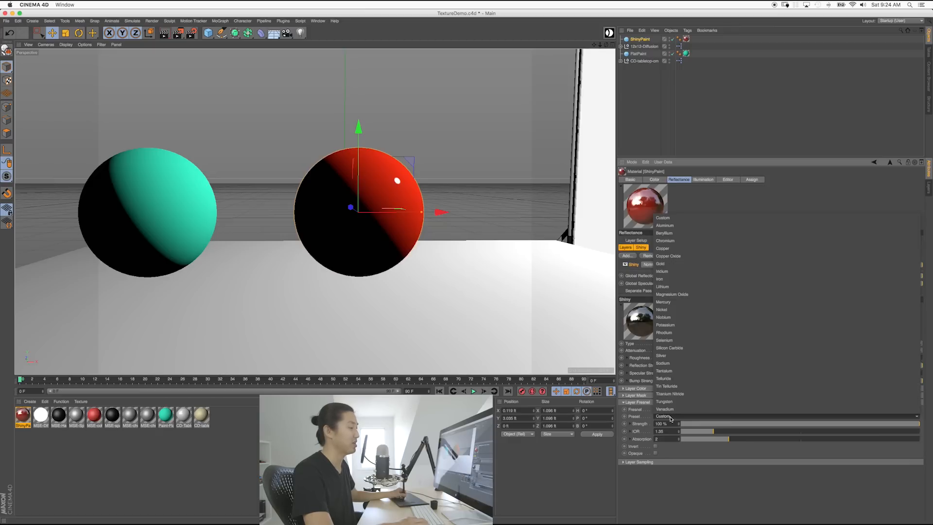
{"action": "left_click", "coordinate": [665, 225]}
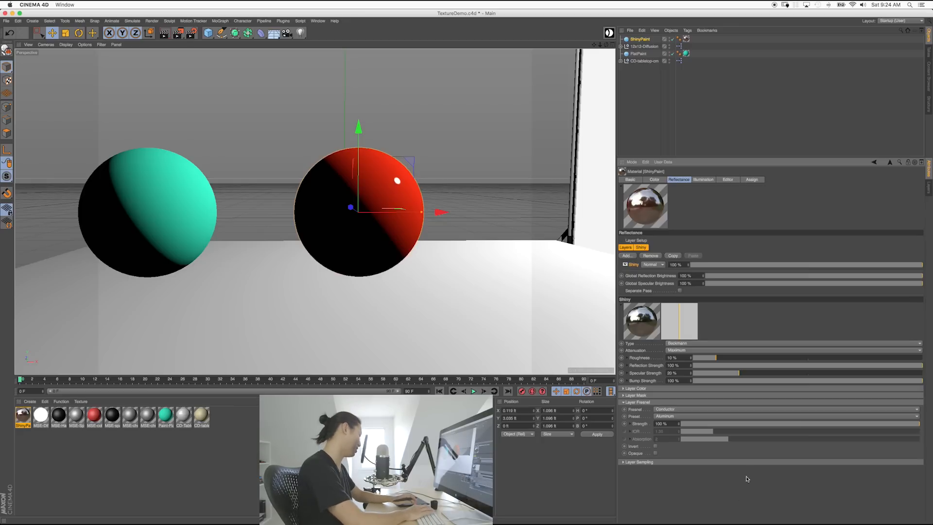
{"action": "key", "text": "shift+r"}
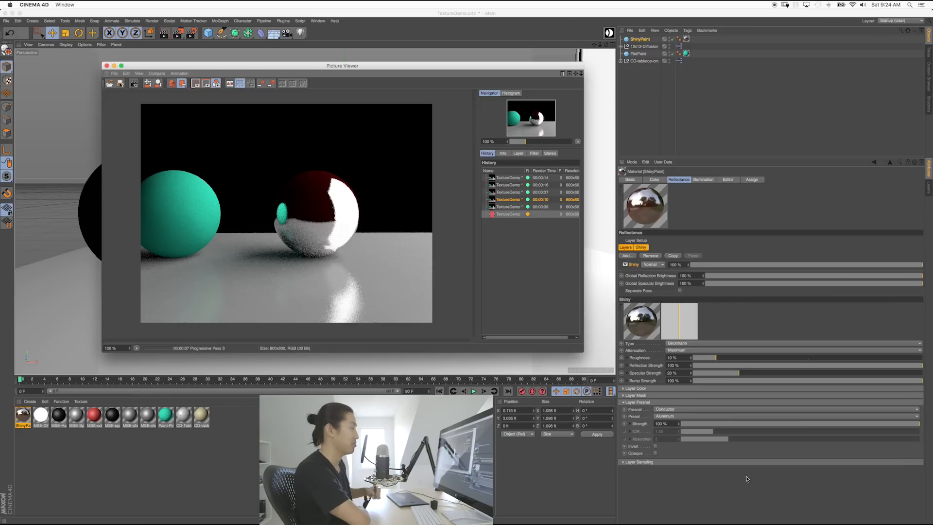
Step: Stop the Aluminum-conductor render at 46 seconds and close the Picture Viewer
{"action": "left_click", "coordinate": [747, 479]}
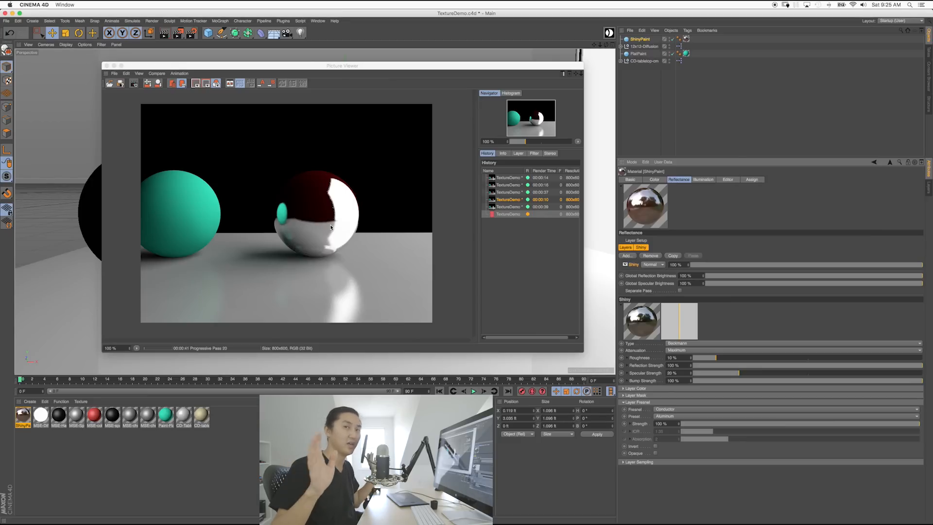
{"action": "left_click", "coordinate": [526, 275]}
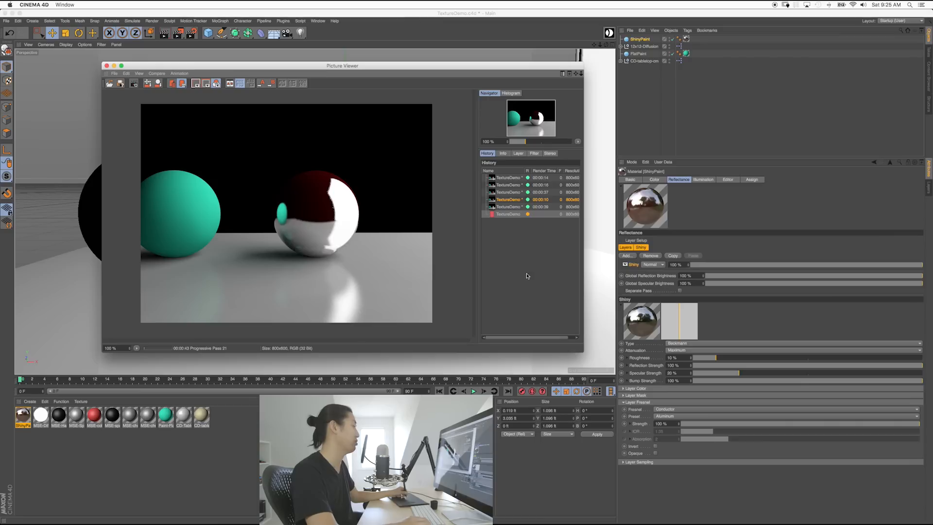
{"action": "left_click", "coordinate": [132, 87]}
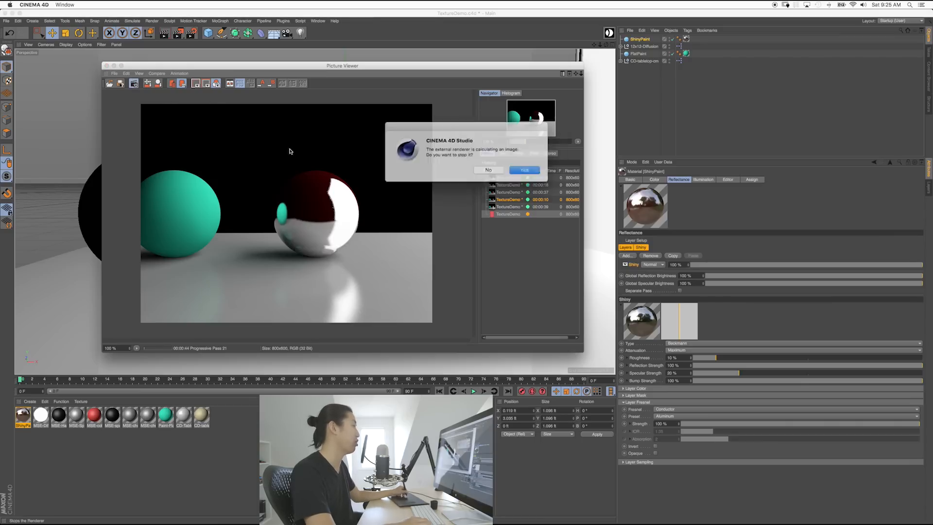
{"action": "left_click", "coordinate": [522, 170]}
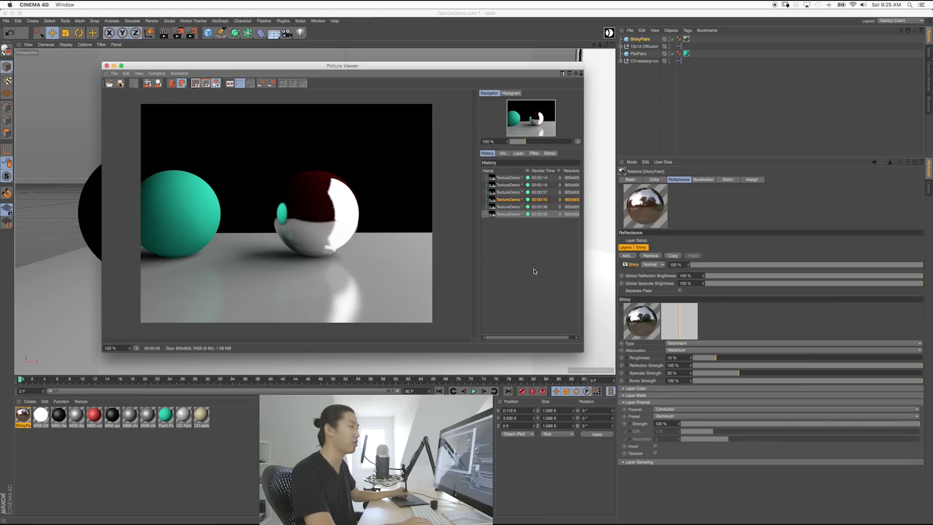
{"action": "left_click", "coordinate": [106, 65]}
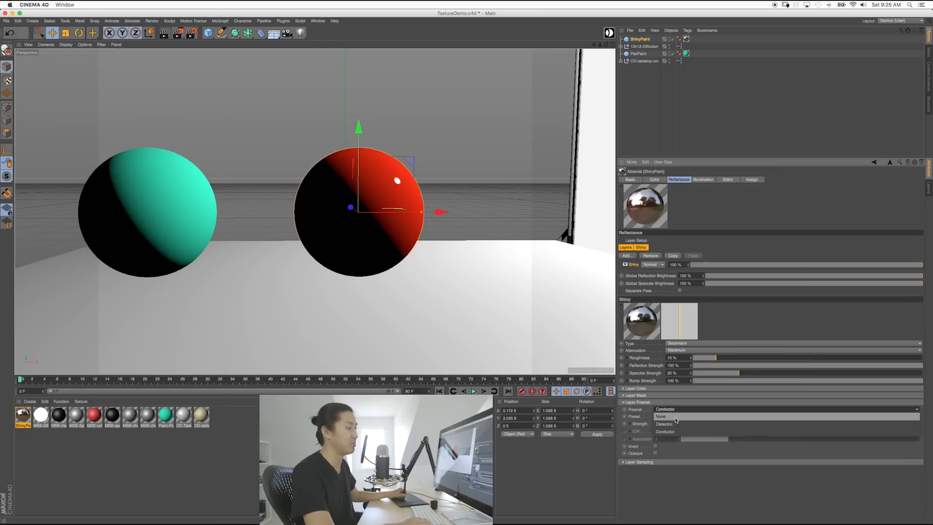
Step: Move the red sphere beside the teal one and lower its roughness to 5 %
{"action": "left_click", "coordinate": [636, 402]}
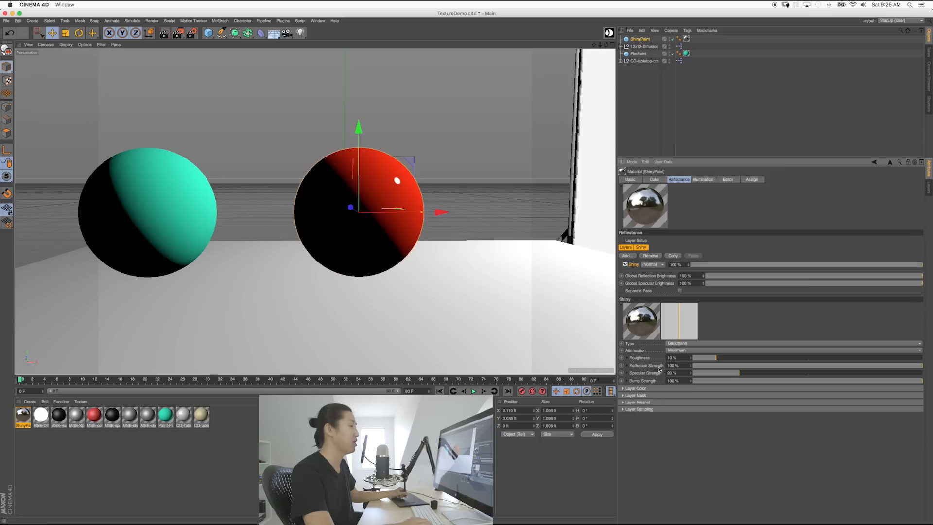
{"action": "left_click_drag", "start_coordinate": [426, 212], "coordinate": [357, 211]}
{"action": "left_click_drag", "start_coordinate": [681, 359], "coordinate": [624, 371]}
{"action": "type", "text": "5"}
{"action": "key", "text": "Return"}
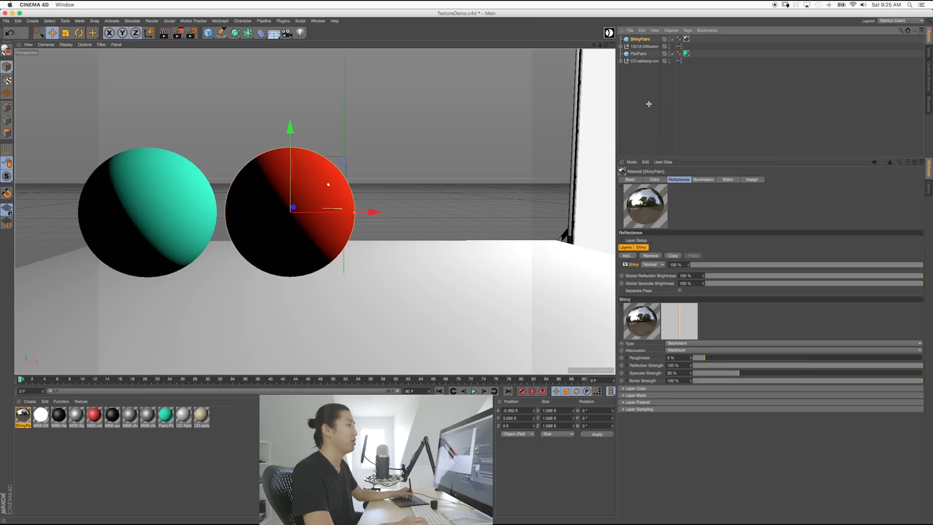
Step: Select the FlatPaint and ShinyPaint spheres, centre them on the tabletop, and render
{"action": "left_click", "coordinate": [638, 54]}
{"action": "left_click", "coordinate": [642, 54], "text": "shift"}
{"action": "left_click", "coordinate": [641, 53], "text": "shift"}
{"action": "left_click", "coordinate": [641, 40], "text": "shift"}
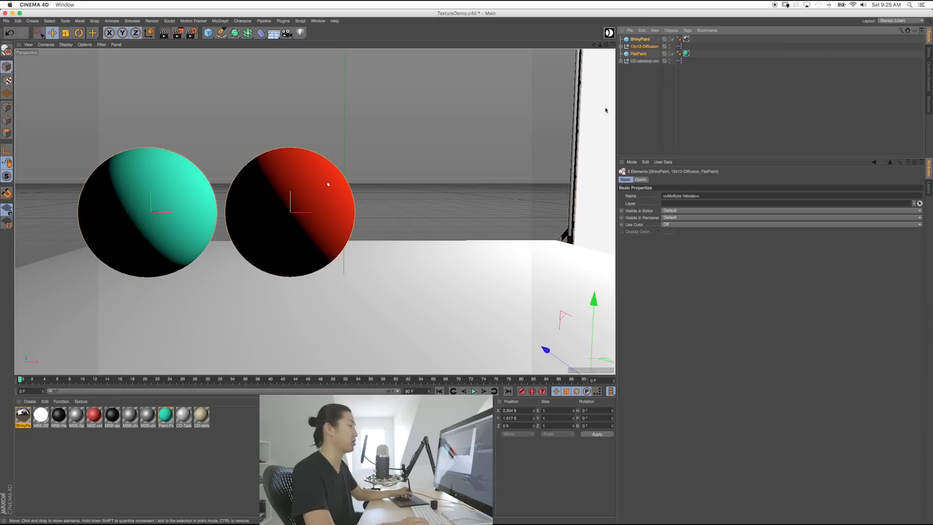
{"action": "left_click", "coordinate": [645, 82]}
{"action": "left_click", "coordinate": [637, 53]}
{"action": "left_click", "coordinate": [640, 40], "text": "shift"}
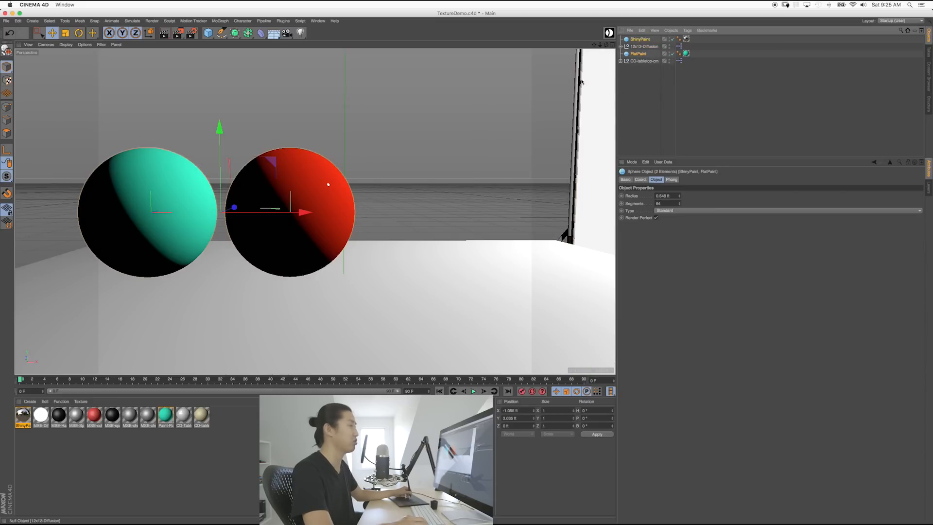
{"action": "left_click_drag", "start_coordinate": [436, 220], "coordinate": [431, 224]}
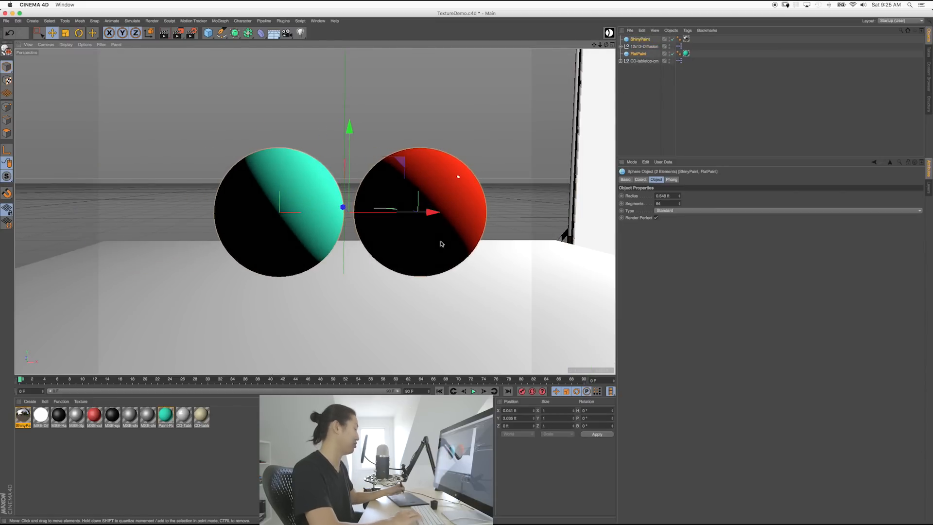
{"action": "key", "text": "shift+r"}
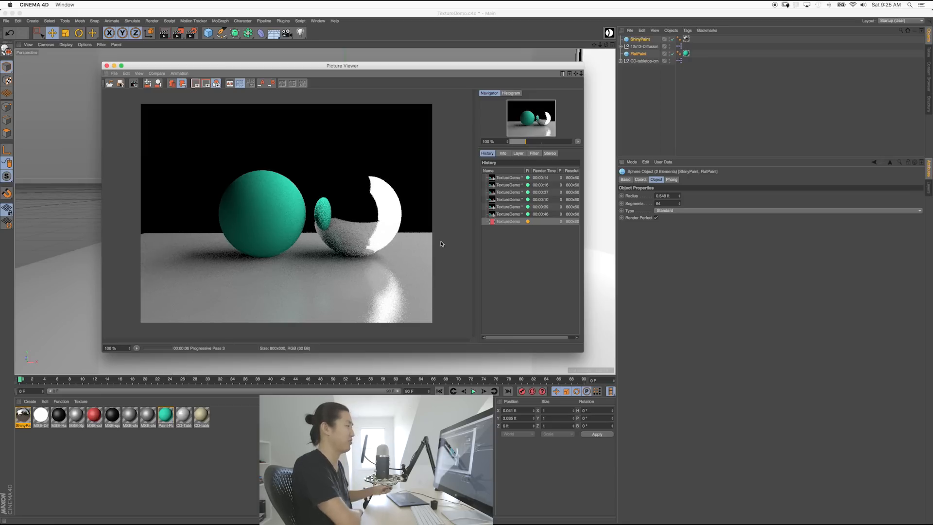
Step: Stop the running Picture Viewer render and deselect both spheres
{"action": "left_click", "coordinate": [133, 83]}
{"action": "left_click", "coordinate": [524, 170]}
{"action": "left_click", "coordinate": [638, 88]}
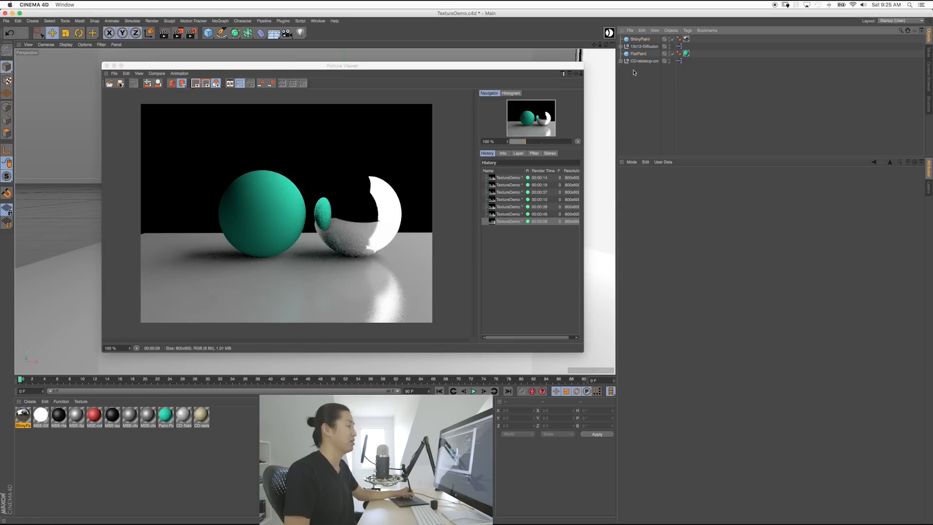
Step: Set ShinyPaint's Shiny layer to 10 % and render the scene again
{"action": "left_click", "coordinate": [30, 421]}
{"action": "left_click_drag", "start_coordinate": [706, 266], "coordinate": [704, 266]}
{"action": "double_click", "coordinate": [673, 264]}
{"action": "key", "text": "Return"}
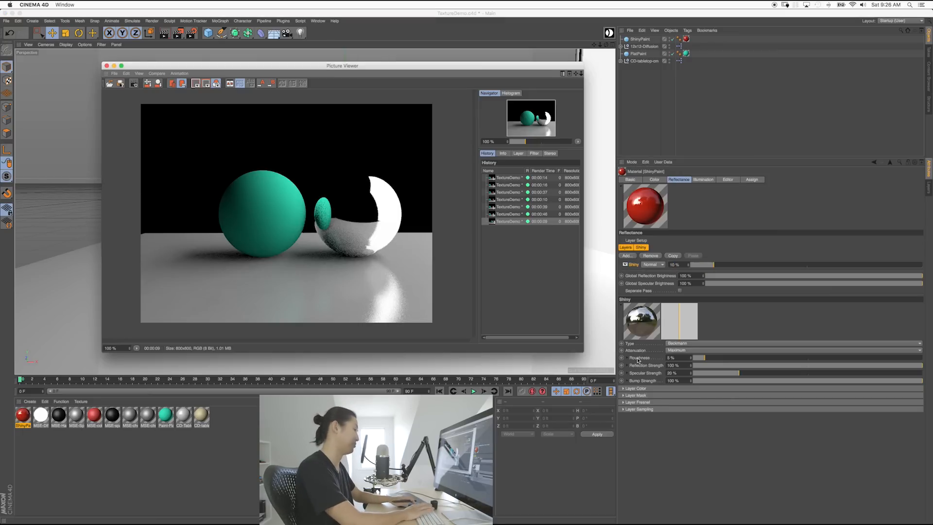
{"action": "key", "text": "shift+r"}
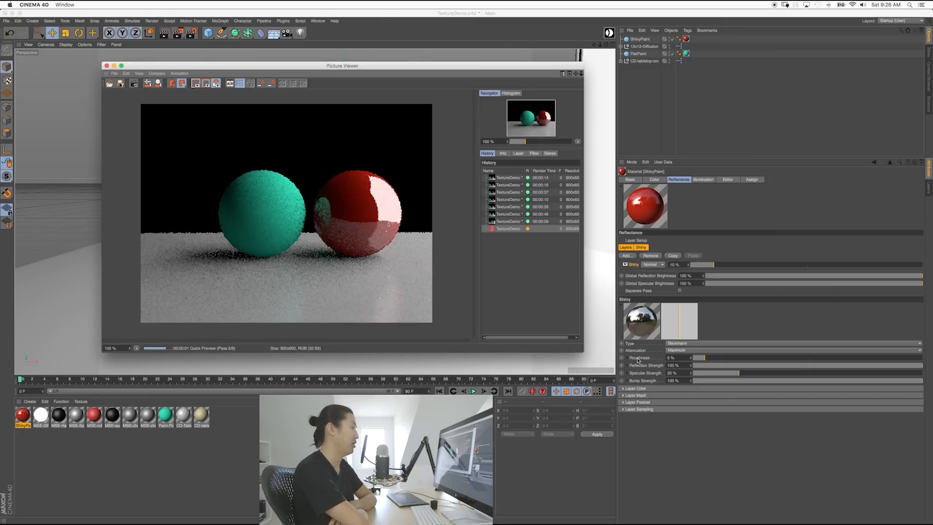
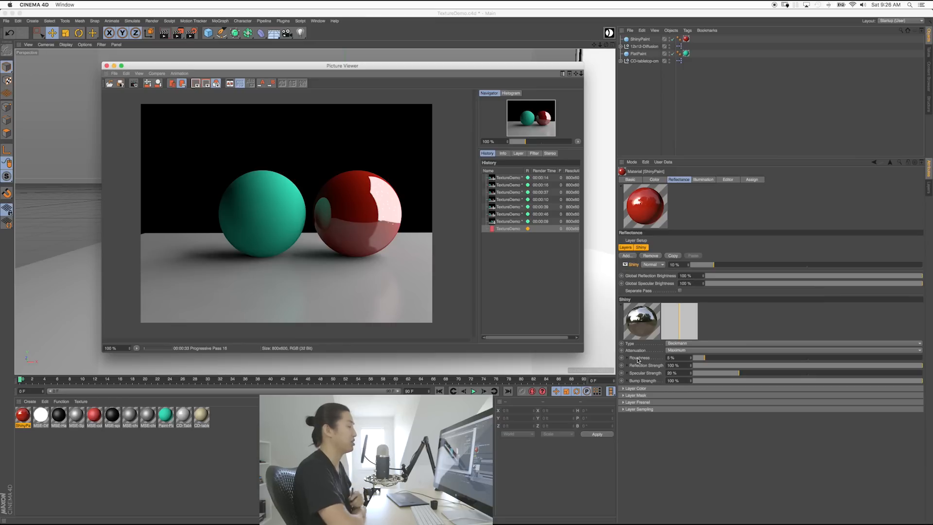
Step: Halt the external render, close the Picture Viewer, and select the teal sphere
{"action": "left_click", "coordinate": [637, 361]}
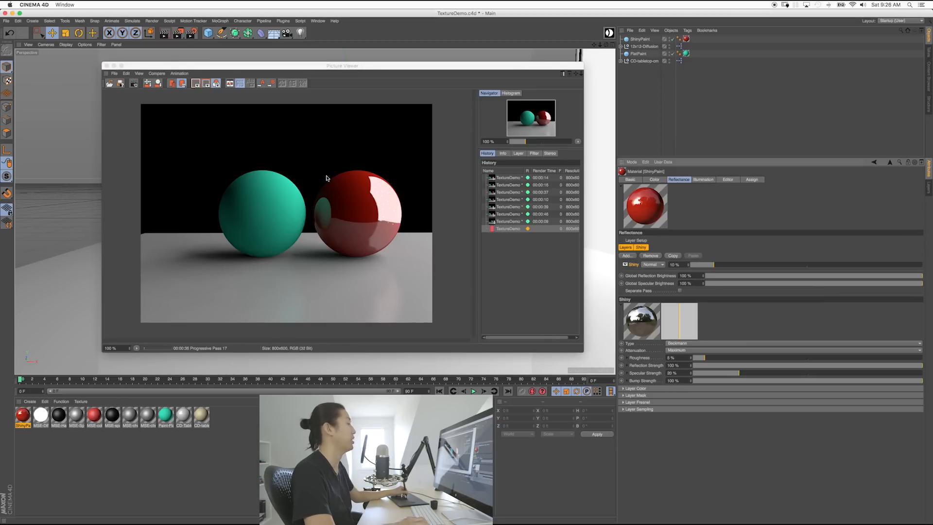
{"action": "left_click", "coordinate": [106, 66]}
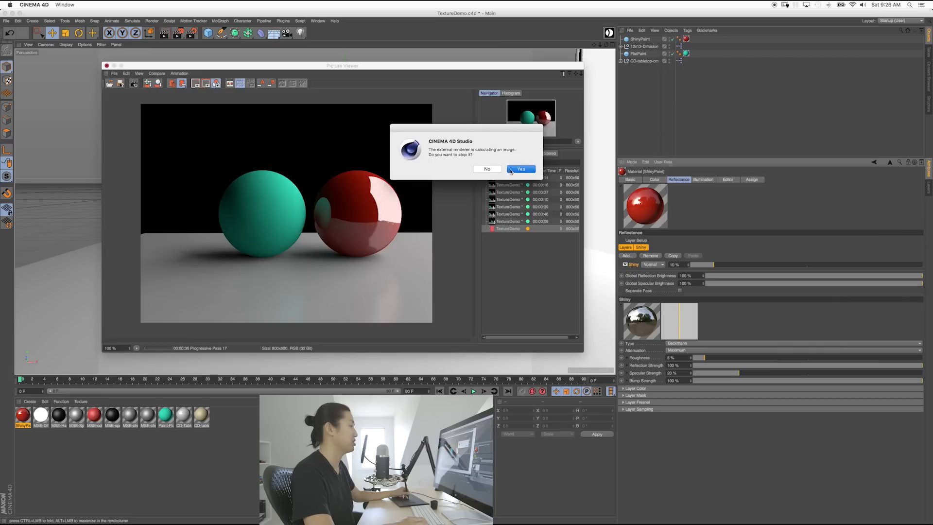
{"action": "left_click", "coordinate": [510, 171]}
{"action": "left_click", "coordinate": [332, 210]}
Step: Move the teal sphere left, duplicate ShinyPaint beside it, rename the copy Chrome, and delete its material tag
{"action": "left_click_drag", "start_coordinate": [358, 212], "coordinate": [203, 212]}
{"action": "left_click", "coordinate": [410, 233]}
{"action": "left_click_drag", "start_coordinate": [495, 212], "coordinate": [337, 224]}
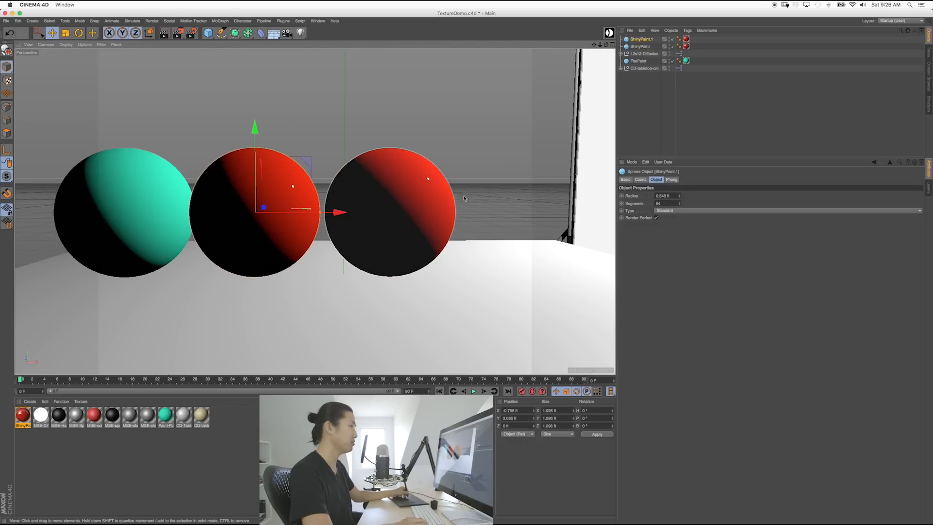
{"action": "double_click", "coordinate": [637, 39]}
{"action": "type", "text": "c"}
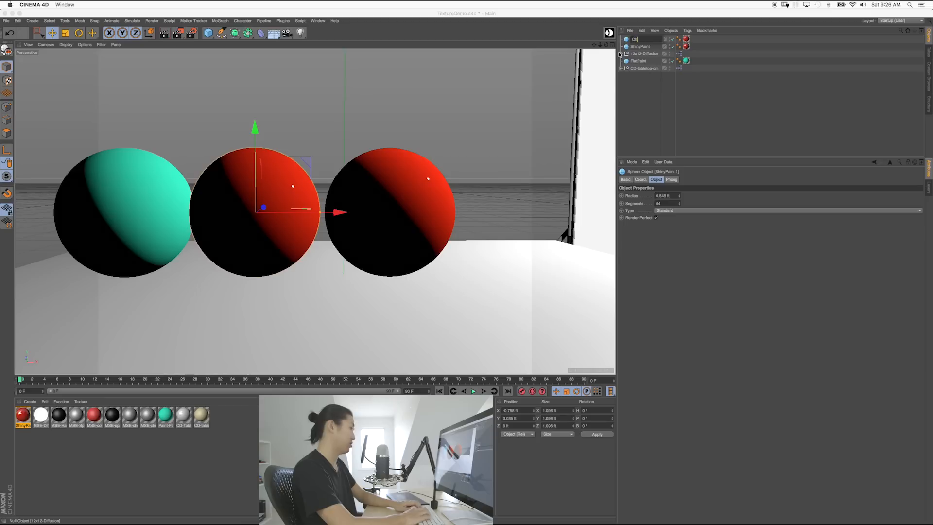
{"action": "key", "text": "Return"}
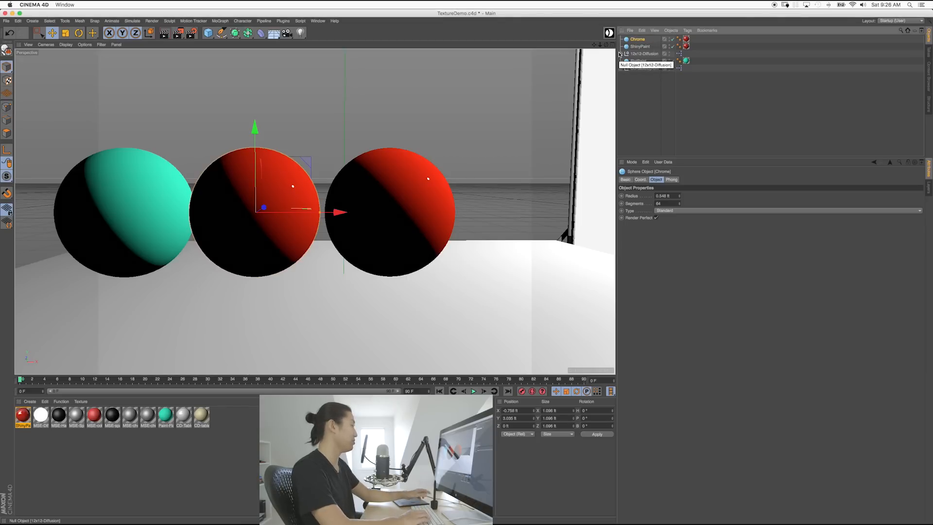
{"action": "left_click", "coordinate": [686, 39]}
{"action": "key", "text": "Delete"}
Step: Create a new material named Chrome
{"action": "double_click", "coordinate": [221, 441]}
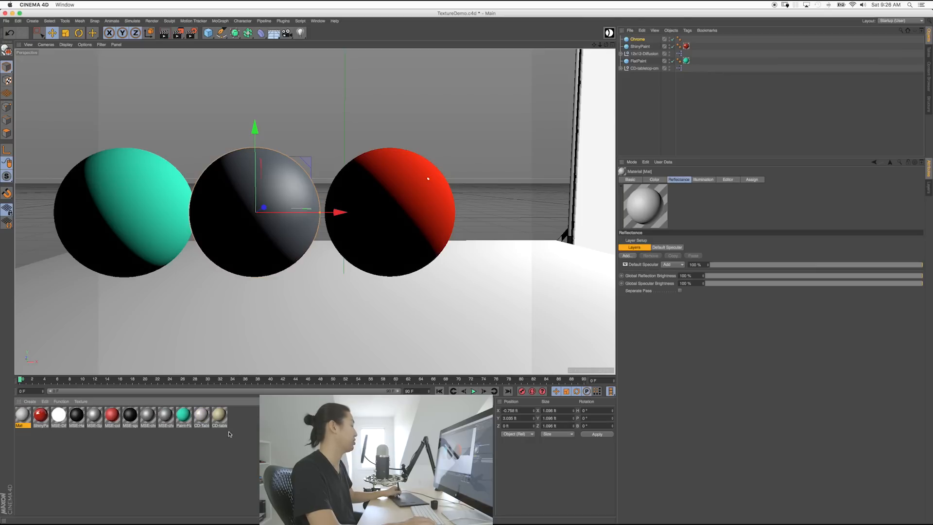
{"action": "left_click", "coordinate": [627, 179]}
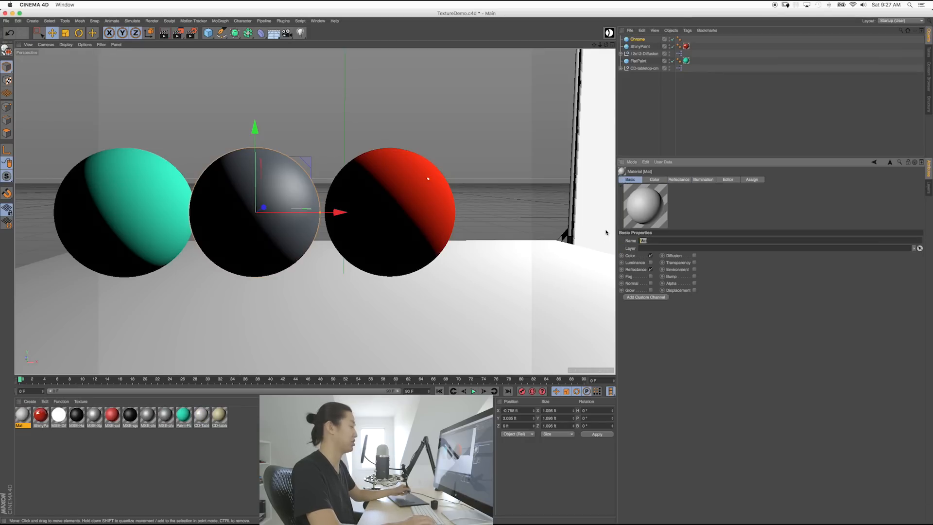
{"action": "type", "text": "Chrome"}
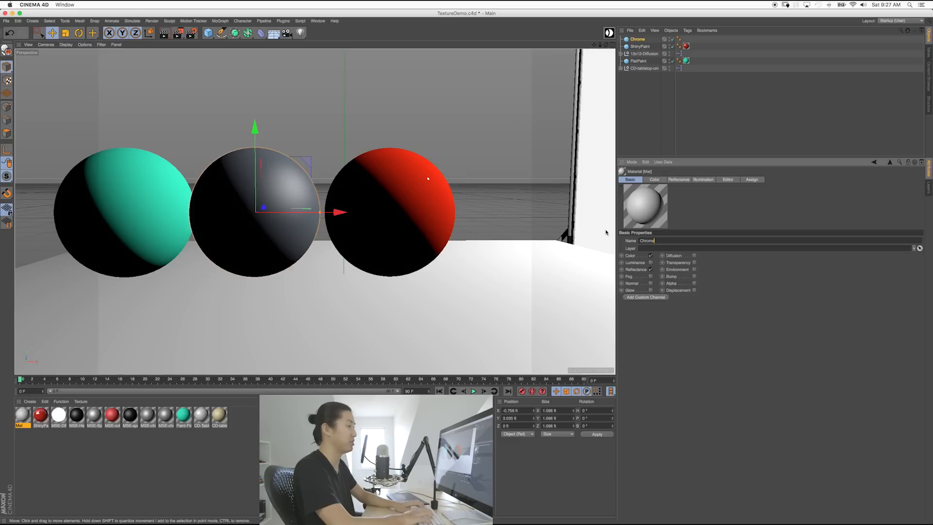
{"action": "left_click", "coordinate": [652, 180]}
{"action": "left_click", "coordinate": [630, 180]}
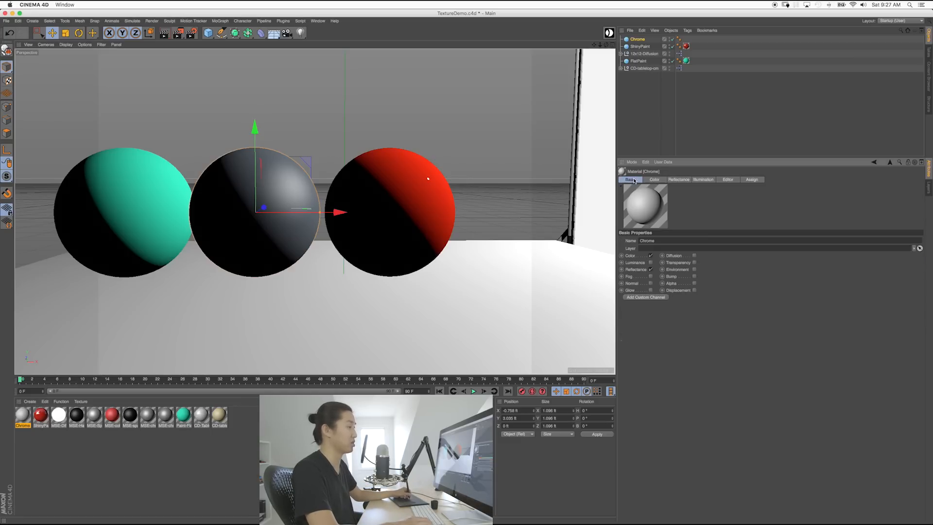
Step: Replace Chrome's Default Specular with a Beckmann reflection layer and apply it to the middle sphere
{"action": "left_click", "coordinate": [678, 179]}
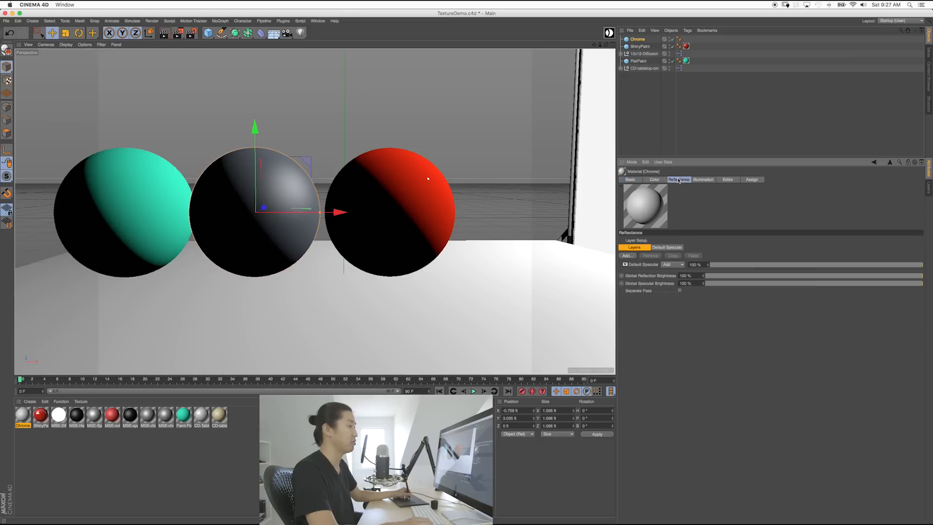
{"action": "left_click", "coordinate": [640, 264]}
{"action": "key", "text": "Delete"}
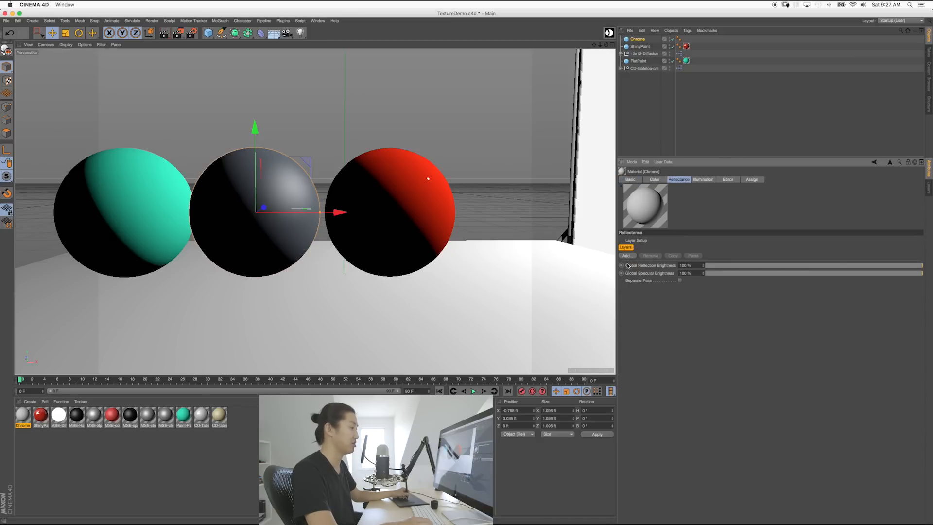
{"action": "left_click", "coordinate": [631, 256]}
{"action": "left_click", "coordinate": [668, 285]}
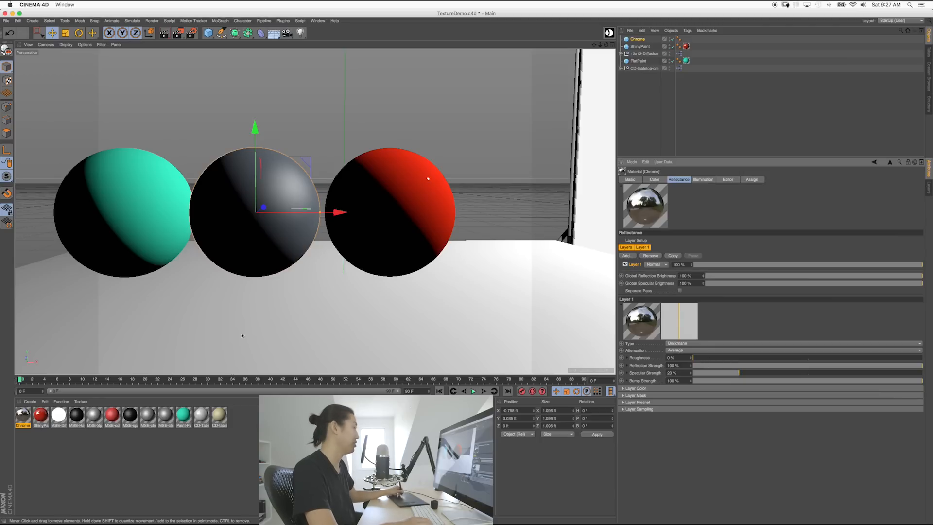
{"action": "left_click_drag", "start_coordinate": [24, 415], "coordinate": [286, 224]}
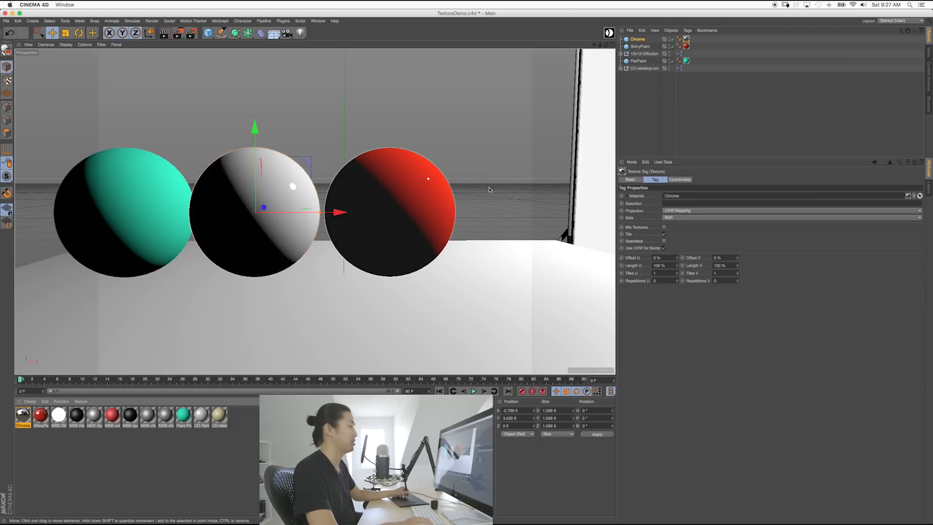
Step: Render with Shift+R to preview the chrome sphere, then stop the render and close the Picture Viewer
{"action": "key", "text": "shift+r"}
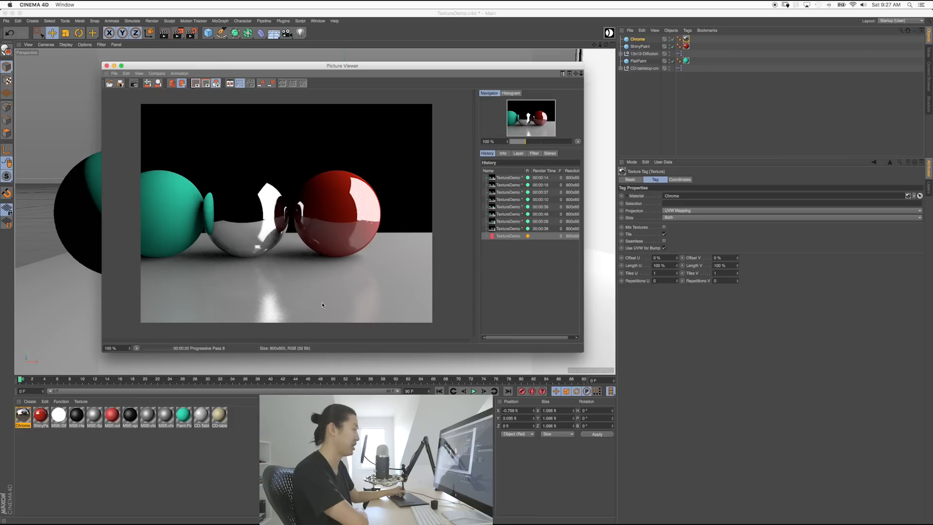
{"action": "left_click", "coordinate": [134, 83]}
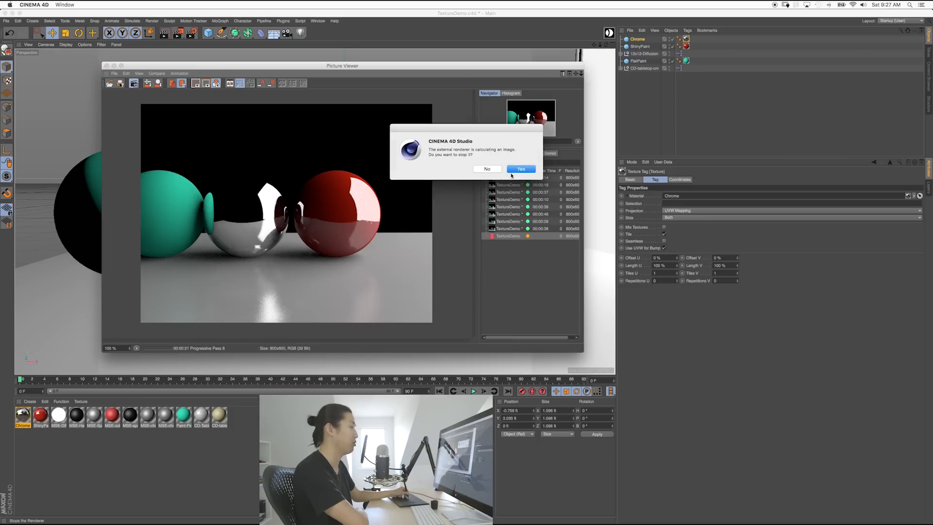
{"action": "left_click", "coordinate": [519, 169]}
{"action": "left_click", "coordinate": [107, 66]}
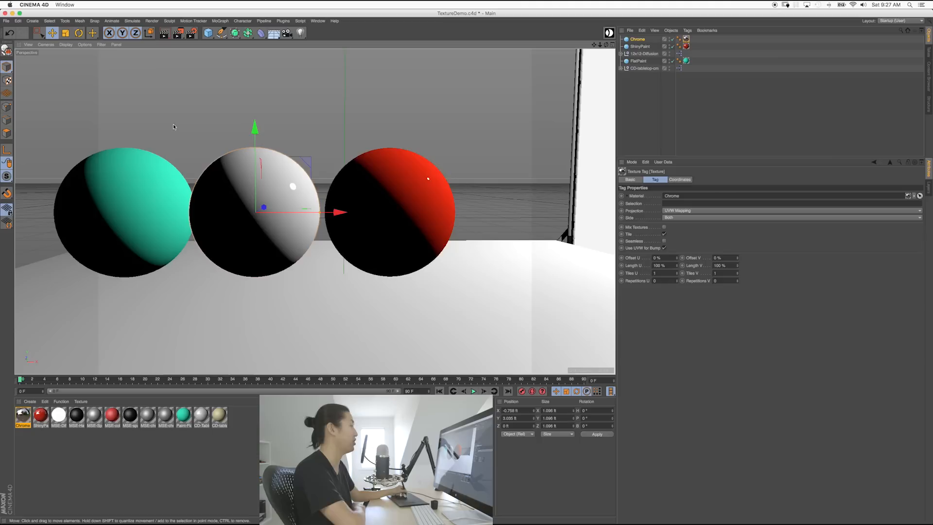
Step: Select the ShinyPaint, Chrome and FlatPaint spheres and slide them left
{"action": "left_click", "coordinate": [420, 141]}
{"action": "left_click", "coordinate": [409, 185]}
{"action": "left_click", "coordinate": [292, 189], "text": "shift"}
{"action": "left_click", "coordinate": [167, 192], "text": "shift"}
{"action": "left_click_drag", "start_coordinate": [340, 213], "coordinate": [287, 210]}
Step: Duplicate the red sphere to the right of the others and rename the copy Plastic
{"action": "left_click", "coordinate": [368, 216]}
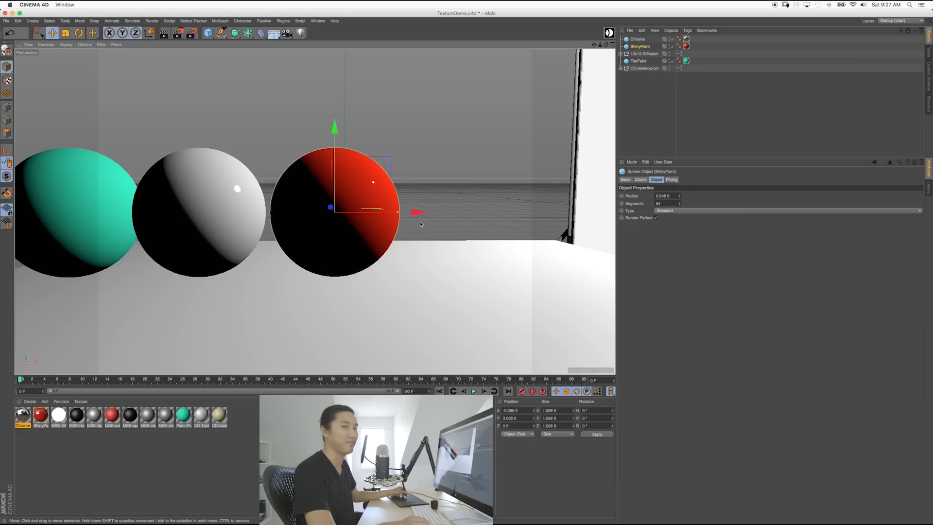
{"action": "left_click_drag", "start_coordinate": [355, 213], "coordinate": [544, 211], "text": "ctrl"}
{"action": "scroll", "coordinate": [361, 220], "scroll_direction": "down", "scroll_amount": 5}
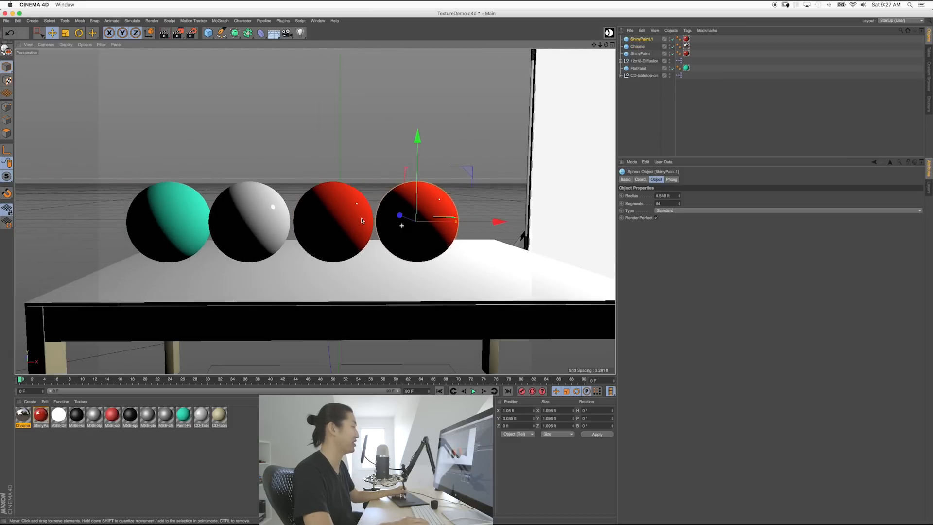
{"action": "middle_click_drag", "start_coordinate": [361, 220], "coordinate": [342, 215], "text": "alt"}
{"action": "left_click_drag", "start_coordinate": [361, 215], "coordinate": [361, 221], "text": "alt"}
{"action": "middle_click_drag", "start_coordinate": [360, 213], "coordinate": [340, 209], "text": "alt"}
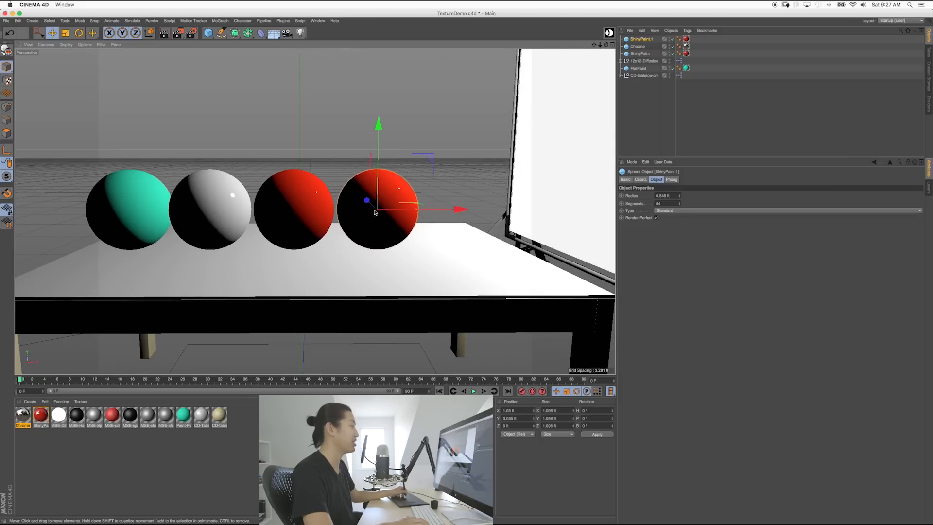
{"action": "scroll", "coordinate": [371, 211], "scroll_direction": "up", "scroll_amount": 5}
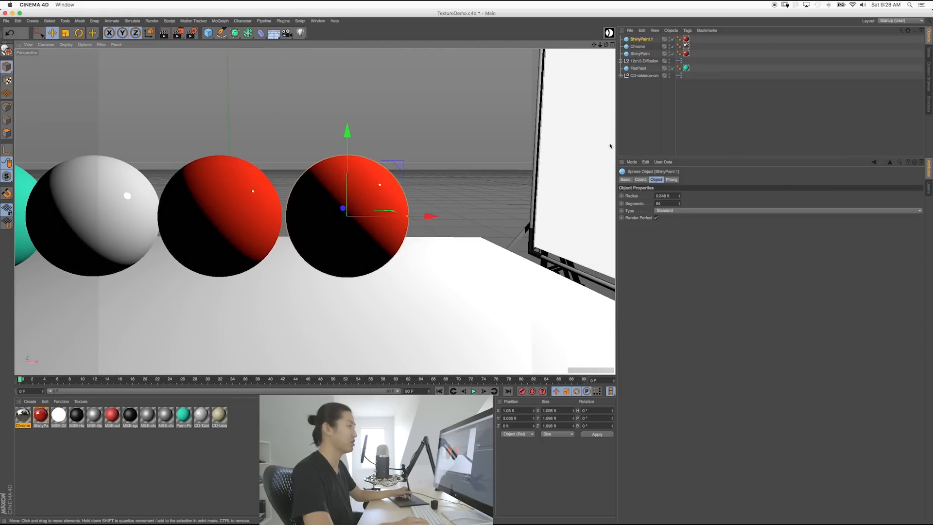
{"action": "double_click", "coordinate": [634, 39]}
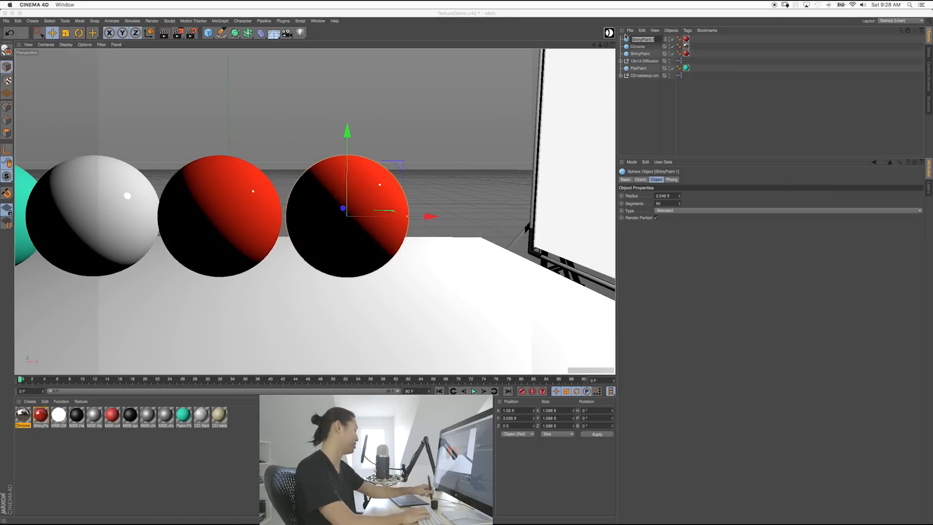
{"action": "type", "text": "Rlastic"}
{"action": "key", "text": "Return"}
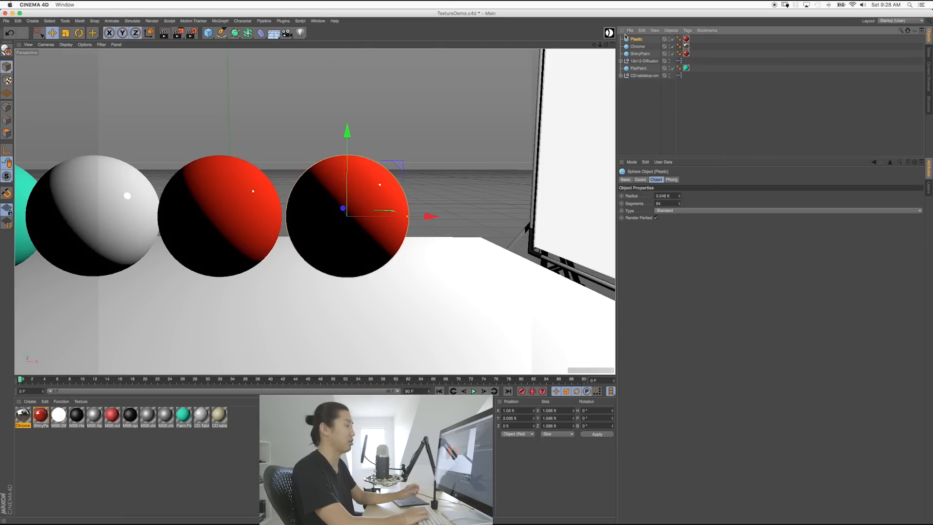
Step: Delete the red material tag from Plastic and create a new PlasticRubber material
{"action": "left_click", "coordinate": [643, 102]}
{"action": "left_click", "coordinate": [686, 39]}
{"action": "key", "text": "Delete"}
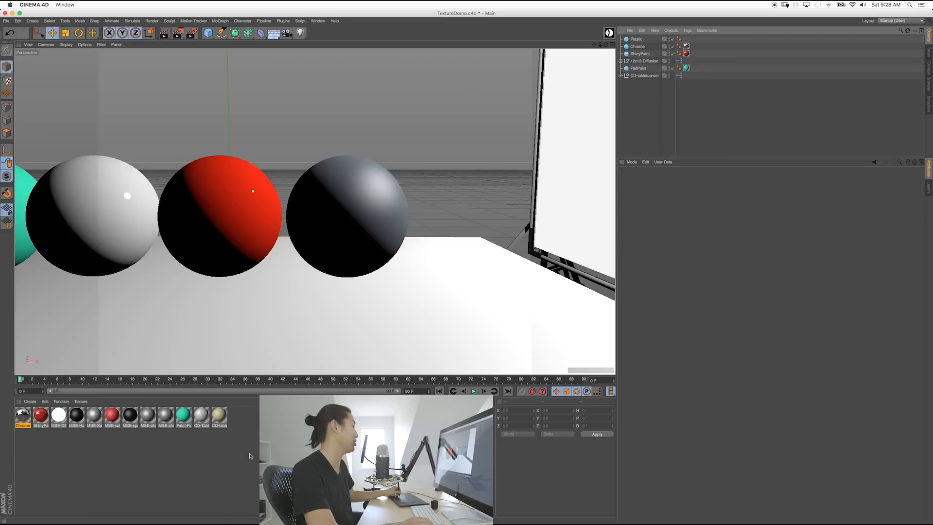
{"action": "left_click", "coordinate": [232, 446]}
{"action": "key", "text": "super+n"}
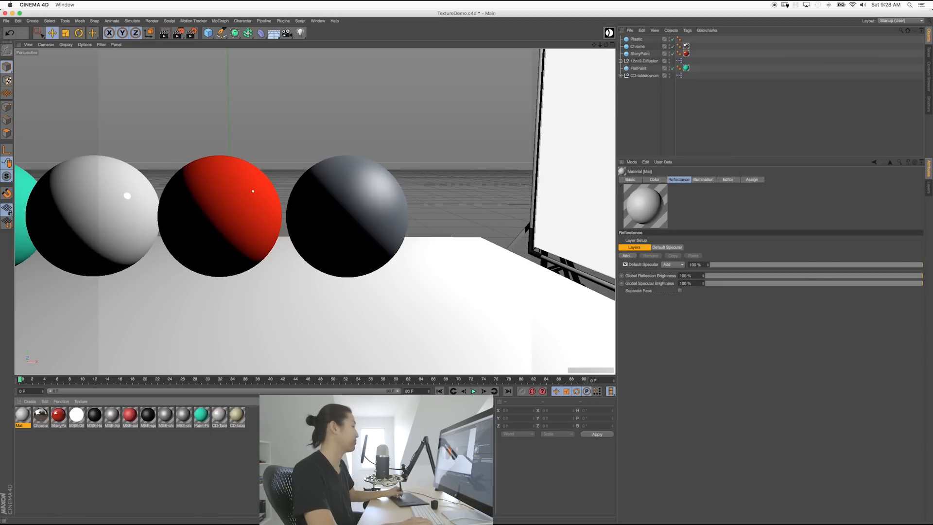
{"action": "left_click", "coordinate": [634, 181]}
{"action": "double_click", "coordinate": [659, 238]}
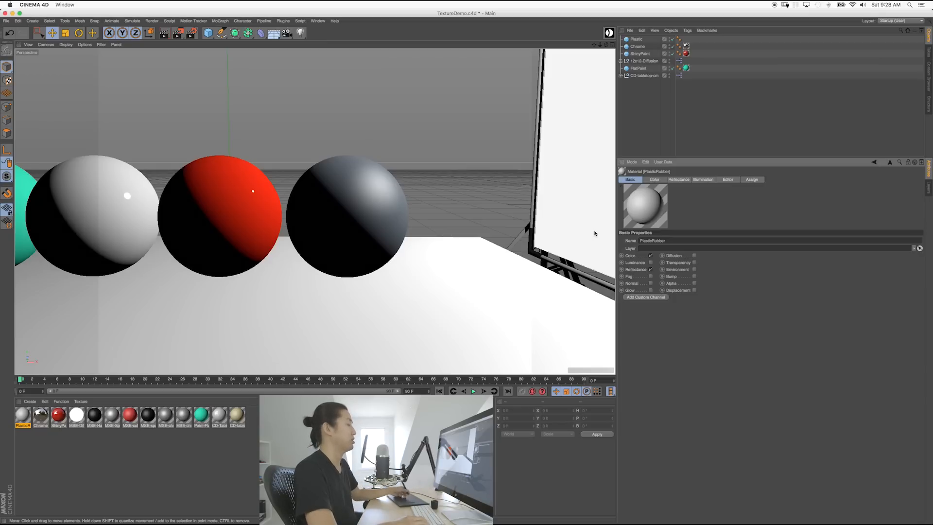
Step: Darken PlasticRubber's colour to about 26% and remove its Default Specular layer
{"action": "left_click", "coordinate": [655, 179]}
{"action": "left_click_drag", "start_coordinate": [751, 273], "coordinate": [744, 275]}
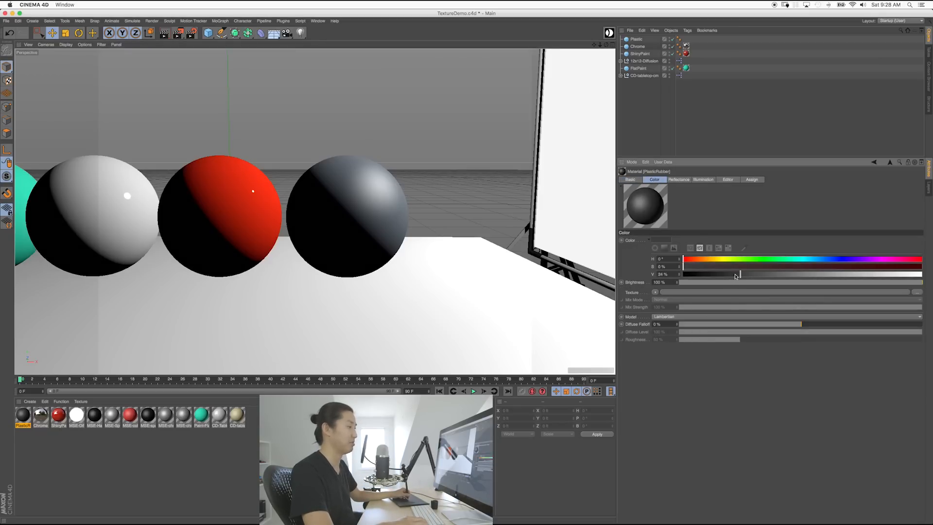
{"action": "left_click", "coordinate": [627, 179]}
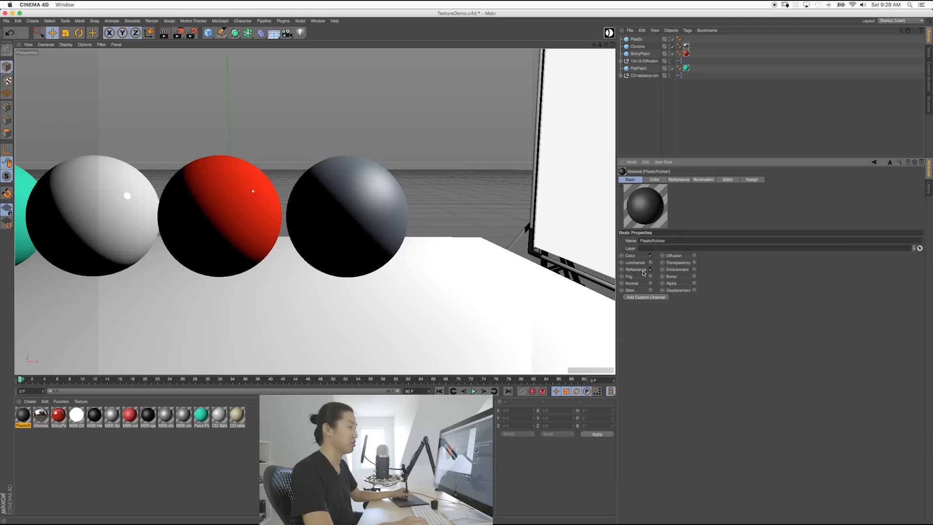
{"action": "left_click", "coordinate": [677, 180]}
{"action": "left_click", "coordinate": [640, 265]}
{"action": "left_click", "coordinate": [649, 256]}
{"action": "left_click", "coordinate": [627, 256]}
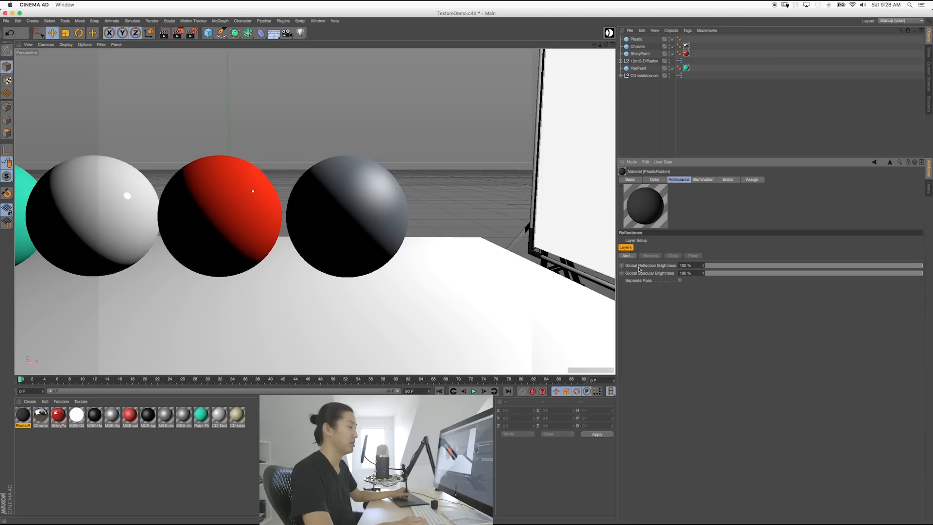
Step: Add a Beckmann layer with 42% roughness and 19% reflection strength
{"action": "left_click", "coordinate": [649, 261]}
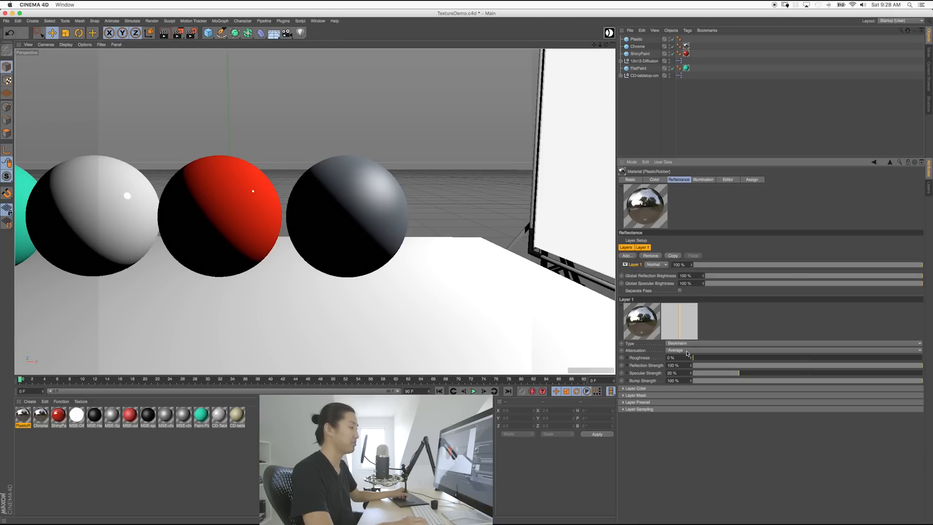
{"action": "left_click_drag", "start_coordinate": [698, 359], "coordinate": [851, 358]}
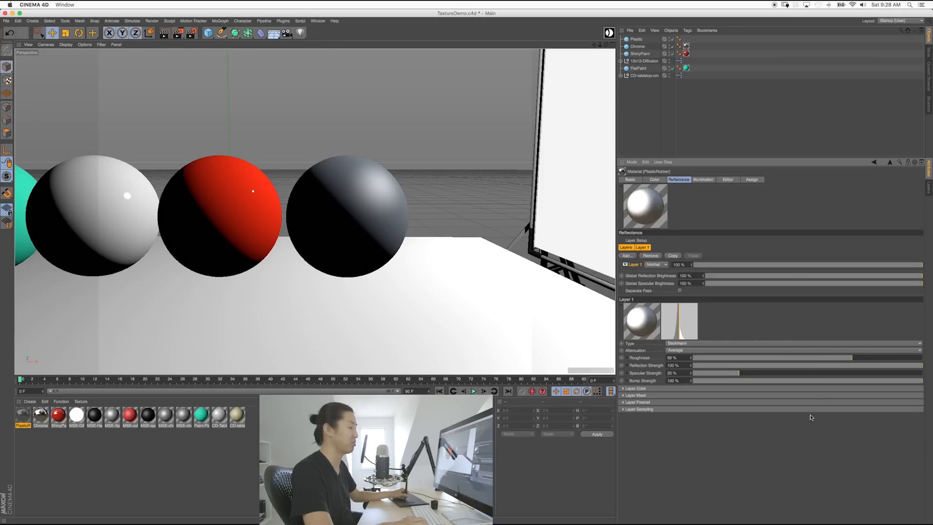
{"action": "left_click_drag", "start_coordinate": [852, 358], "coordinate": [768, 360]}
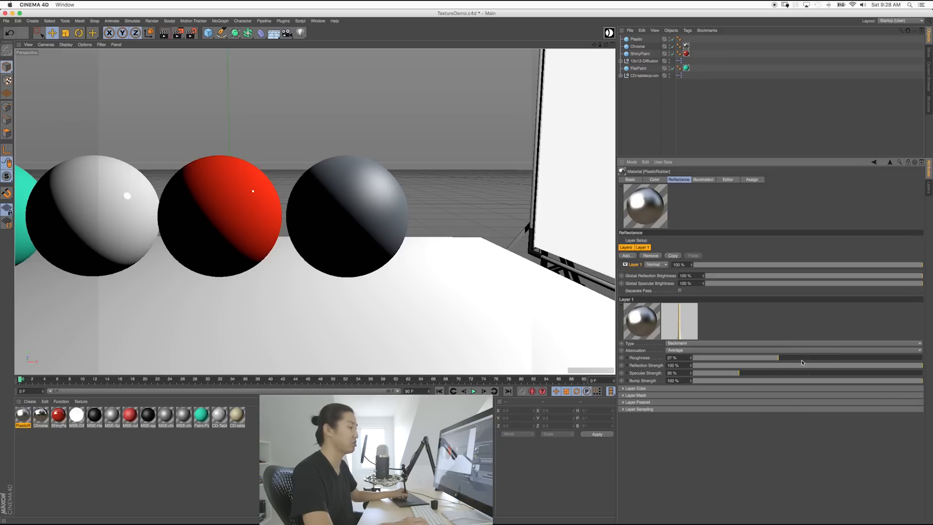
{"action": "left_click_drag", "start_coordinate": [789, 360], "coordinate": [790, 359]}
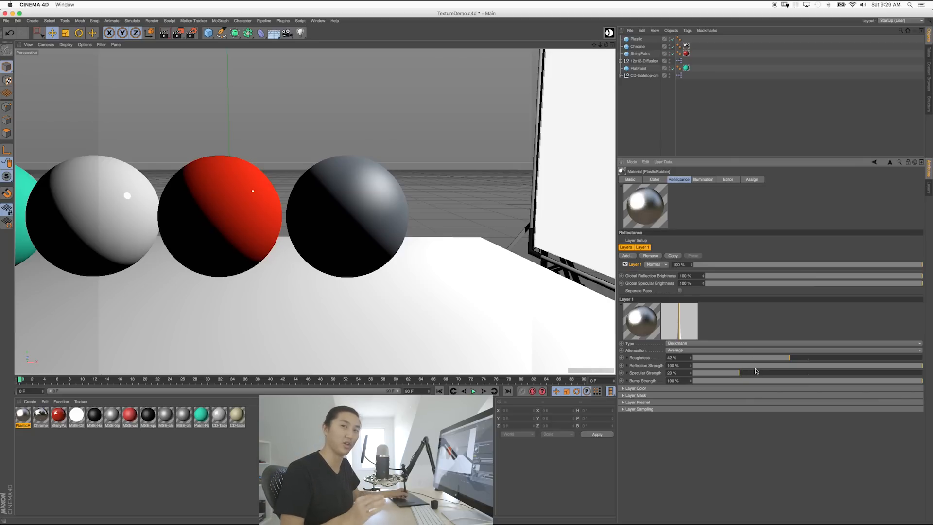
{"action": "left_click", "coordinate": [737, 364]}
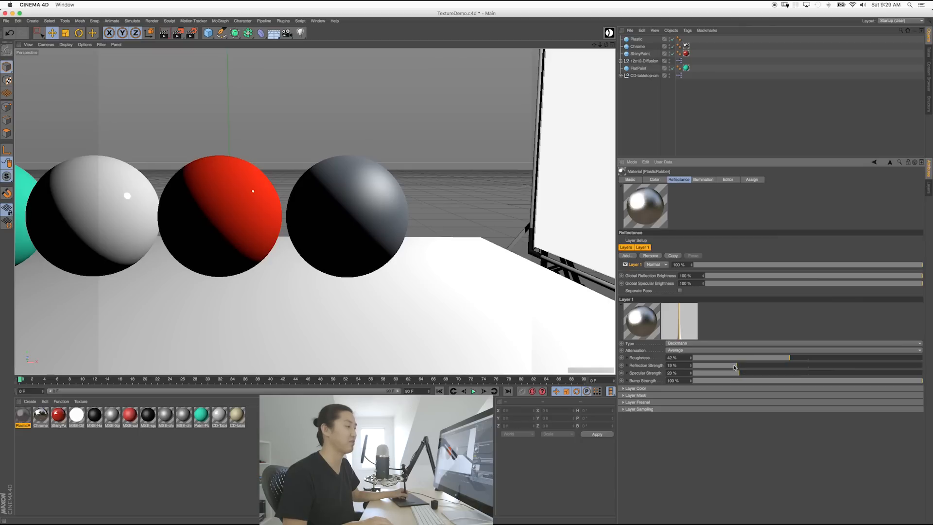
Step: Set the Beckmann layer strength to 10% and specular strength to 5%, then expand Bump Strength
{"action": "left_click", "coordinate": [721, 264]}
{"action": "left_click", "coordinate": [680, 264]}
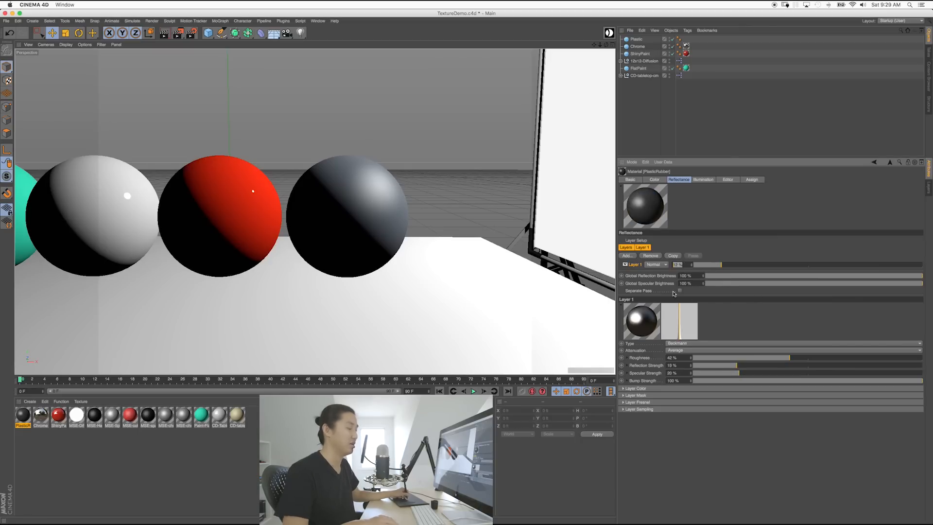
{"action": "type", "text": "10"}
{"action": "key", "text": "Return"}
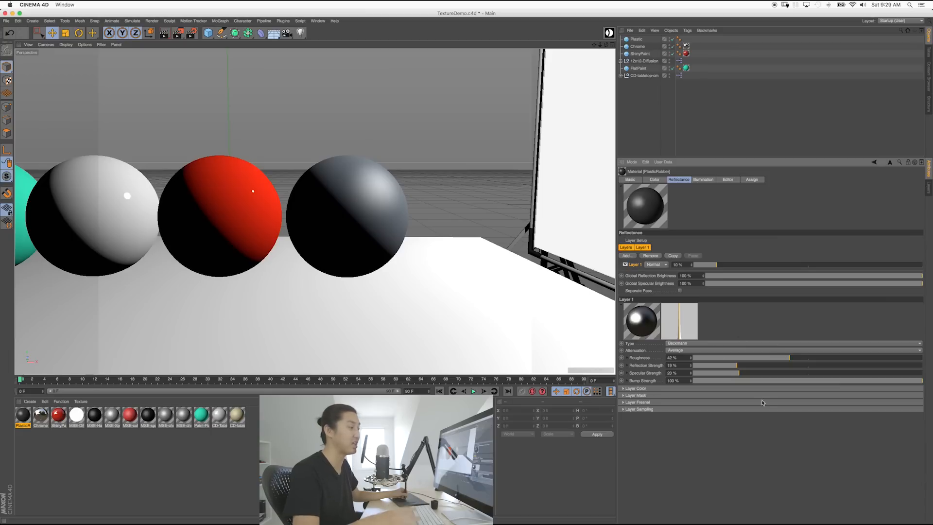
{"action": "double_click", "coordinate": [681, 373]}
{"action": "type", "text": "10"}
{"action": "key", "text": "Return"}
{"action": "double_click", "coordinate": [681, 371]}
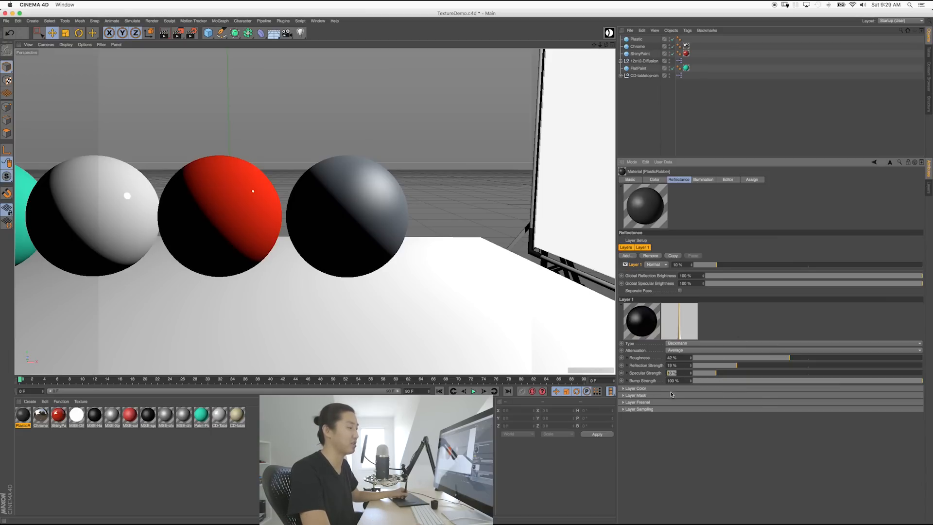
{"action": "type", "text": "5"}
{"action": "key", "text": "Return"}
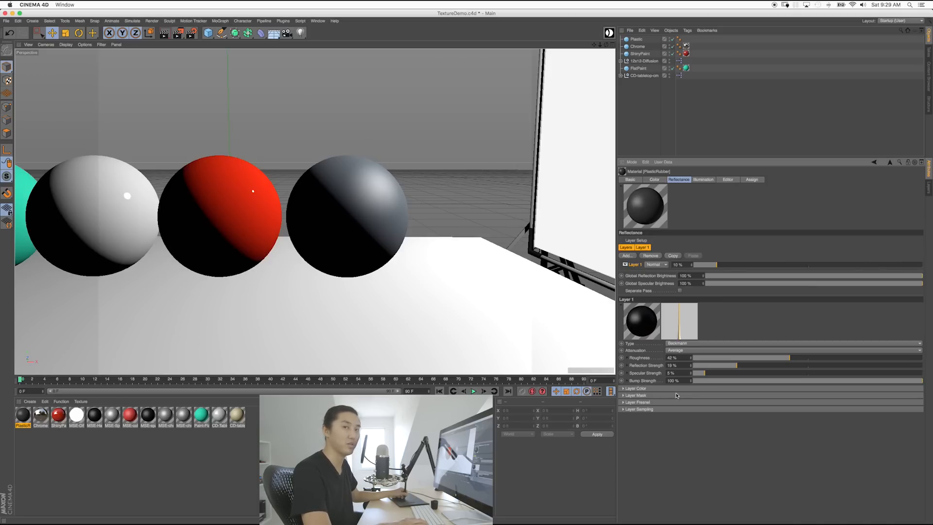
{"action": "left_click", "coordinate": [627, 380]}
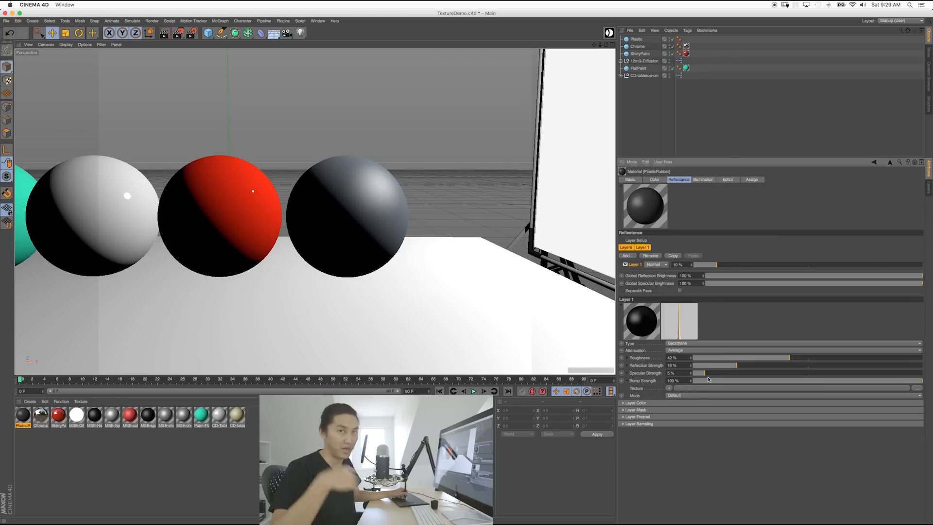
Step: Load a Noise shader as the reflection layer's bump texture and start a test render
{"action": "left_click", "coordinate": [669, 388]}
{"action": "mouse_move", "coordinate": [682, 373]}
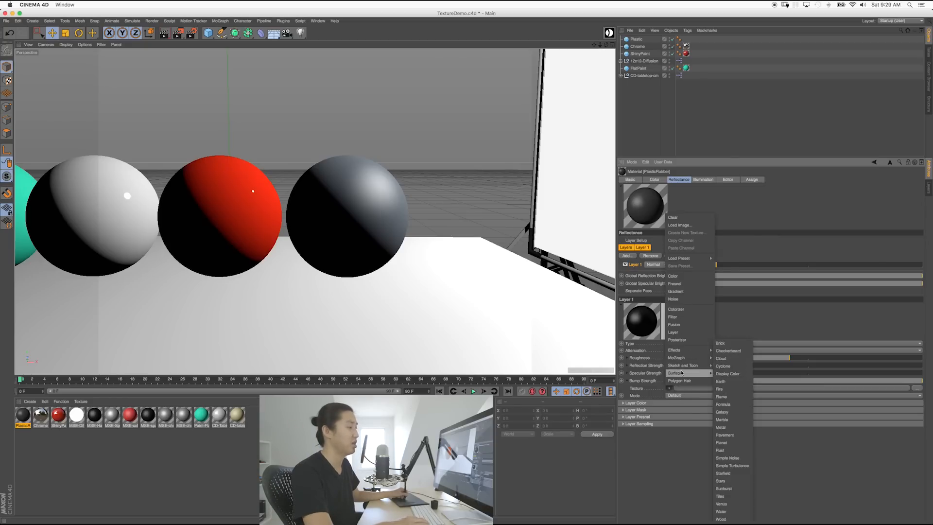
{"action": "left_click", "coordinate": [675, 300]}
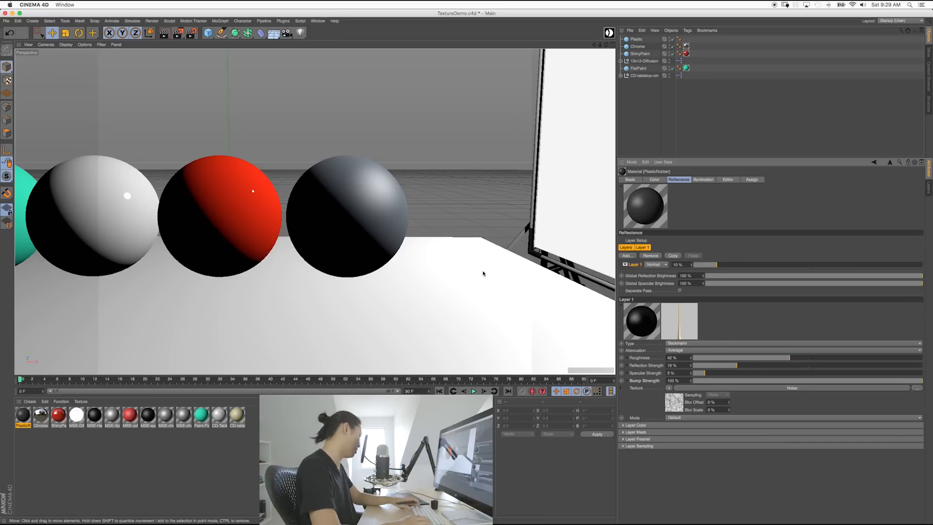
{"action": "key", "text": "shift+r"}
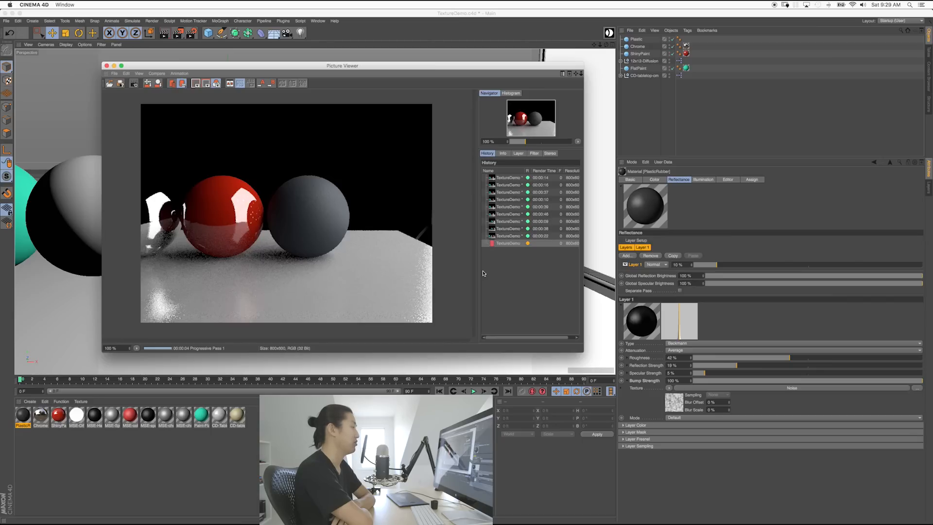
Step: Stop the render, close the Picture Viewer, and apply PlasticRubber to the dark sphere
{"action": "left_click", "coordinate": [133, 83]}
{"action": "left_click", "coordinate": [520, 168]}
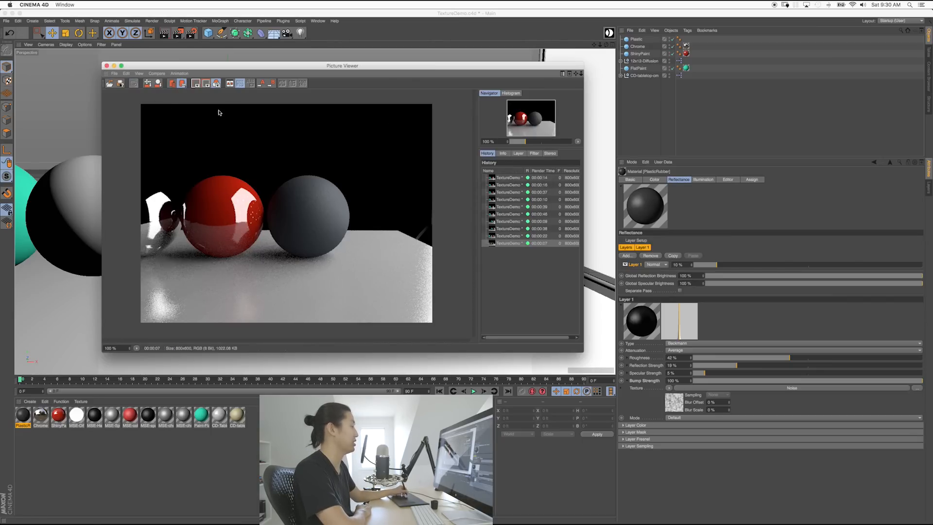
{"action": "left_click", "coordinate": [106, 66]}
{"action": "left_click", "coordinate": [26, 419]}
{"action": "left_click_drag", "start_coordinate": [26, 418], "coordinate": [339, 231]}
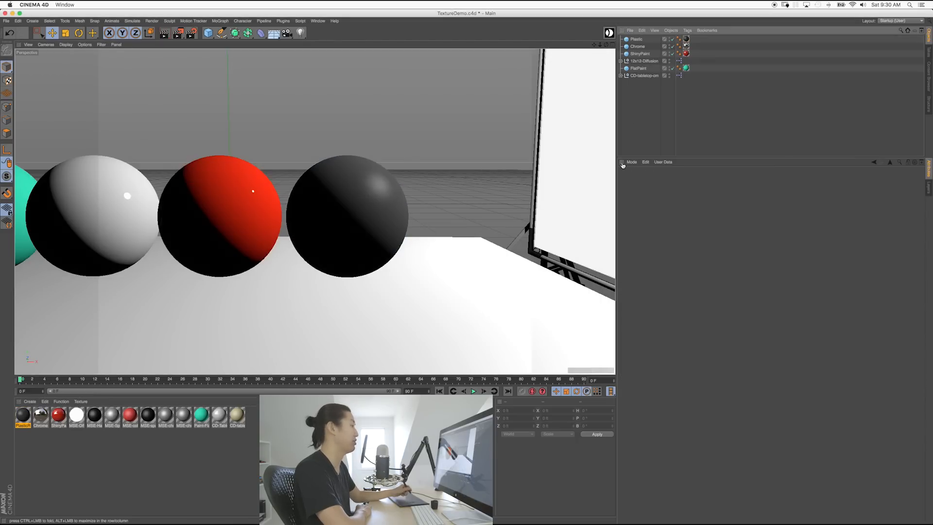
Step: Render a new test image with Shift+R, then stop it and close the Picture Viewer
{"action": "key", "text": "shift+r"}
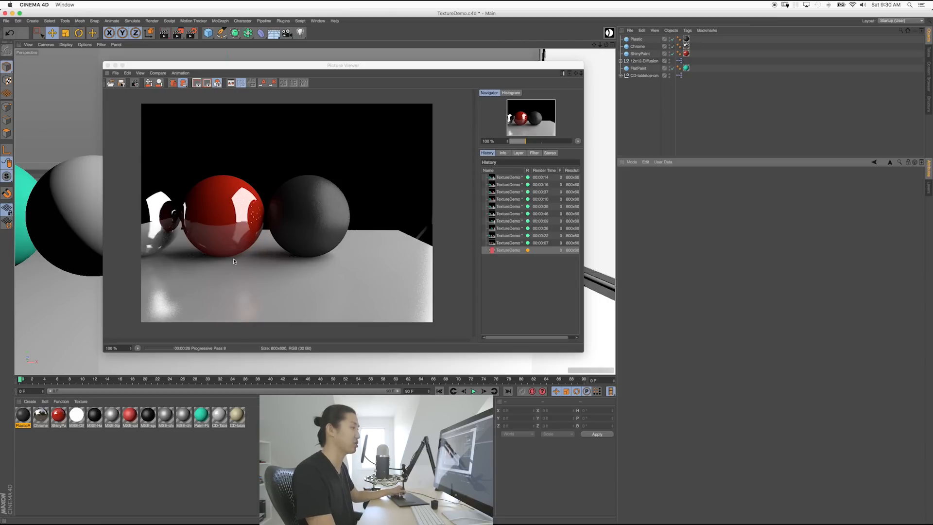
{"action": "left_click", "coordinate": [135, 83]}
{"action": "left_click", "coordinate": [517, 170]}
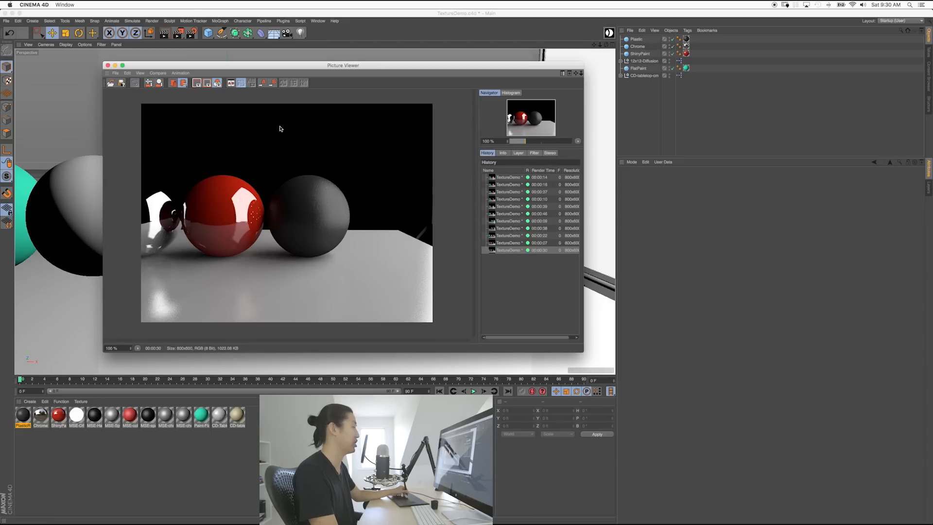
{"action": "left_click", "coordinate": [108, 65]}
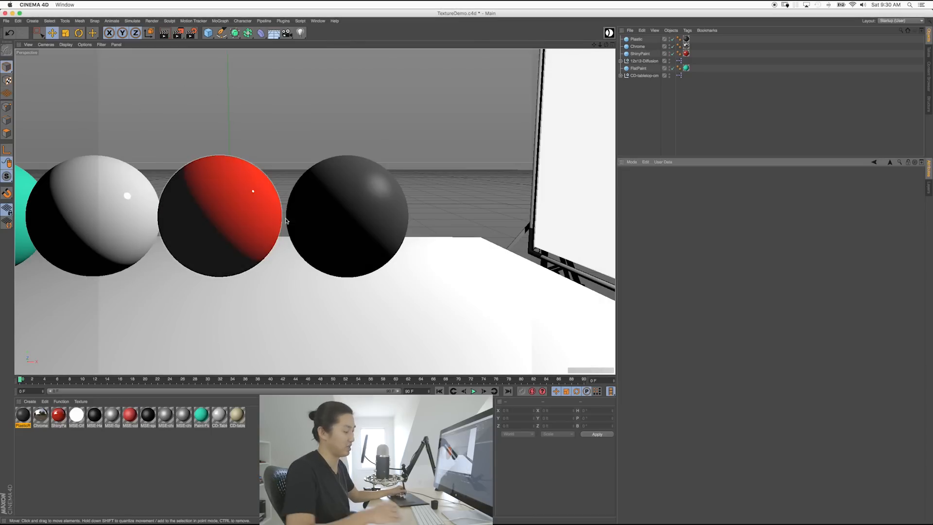
Step: Rectangle-select all four spheres, shift them left along X, then deselect
{"action": "middle_click_drag", "start_coordinate": [341, 224], "coordinate": [348, 235], "text": "alt"}
{"action": "right_click_drag", "start_coordinate": [343, 235], "coordinate": [258, 247], "text": "alt"}
{"action": "mouse_move", "coordinate": [293, 239]}
{"action": "left_mouse_down", "text": "alt"}
{"action": "mouse_move", "coordinate": [302, 249]}
{"action": "mouse_move", "coordinate": [300, 223]}
{"action": "left_mouse_up", "text": "alt"}
{"action": "left_click", "coordinate": [297, 236]}
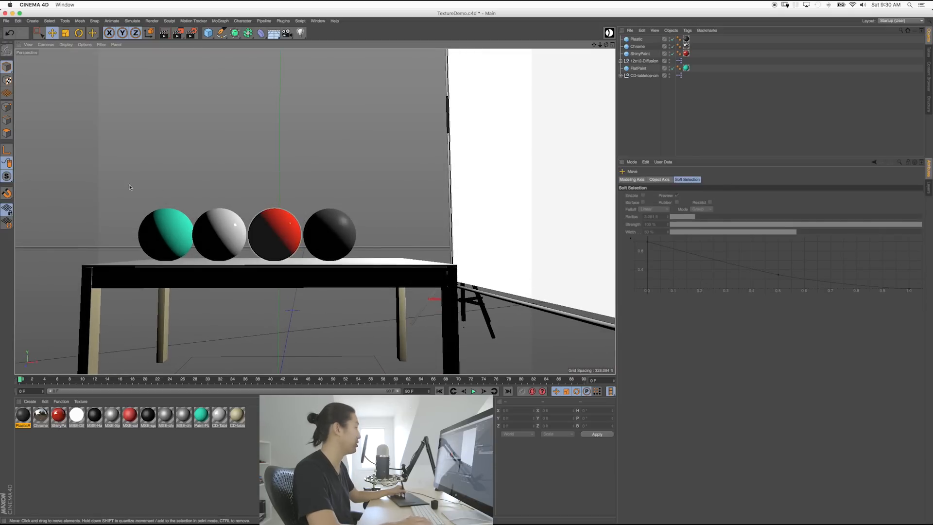
{"action": "key", "text": "0"}
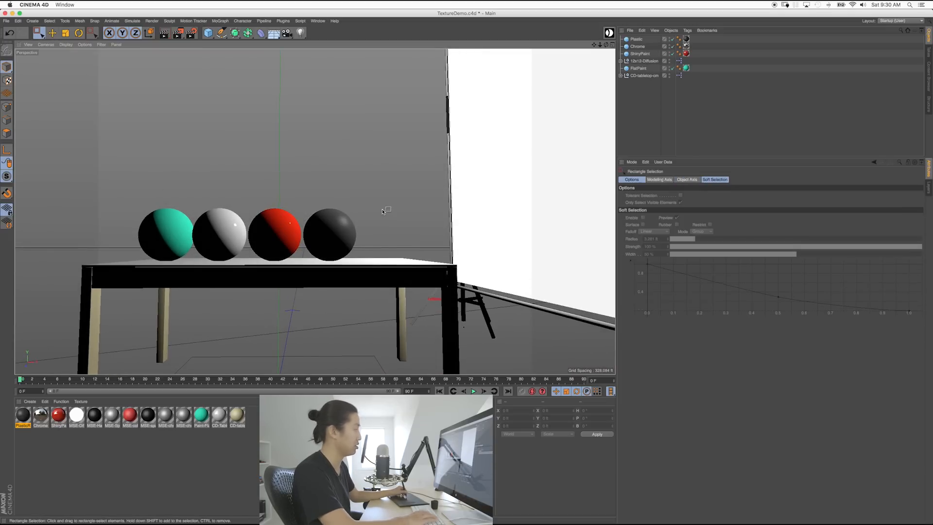
{"action": "left_click_drag", "start_coordinate": [238, 214], "coordinate": [129, 220]}
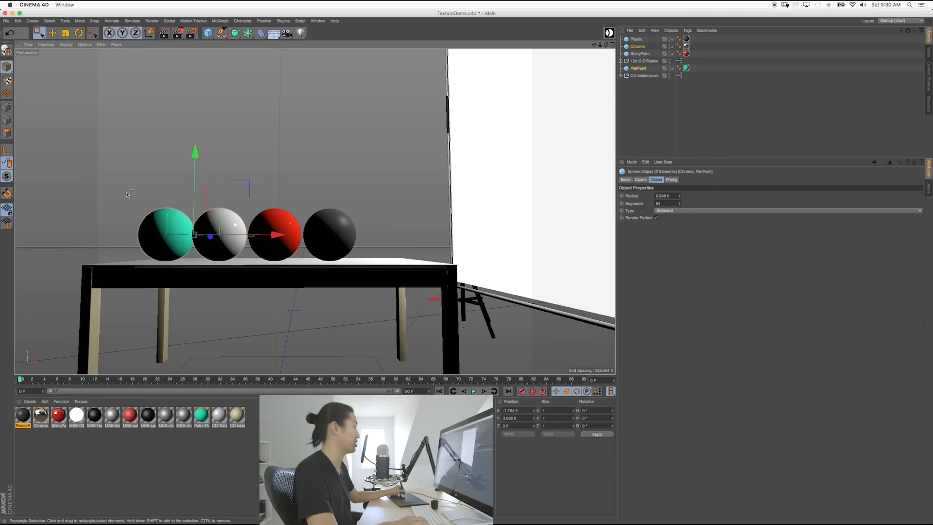
{"action": "left_click_drag", "start_coordinate": [238, 203], "coordinate": [340, 248]}
{"action": "left_click_drag", "start_coordinate": [332, 211], "coordinate": [284, 228]}
{"action": "left_click", "coordinate": [347, 165]}
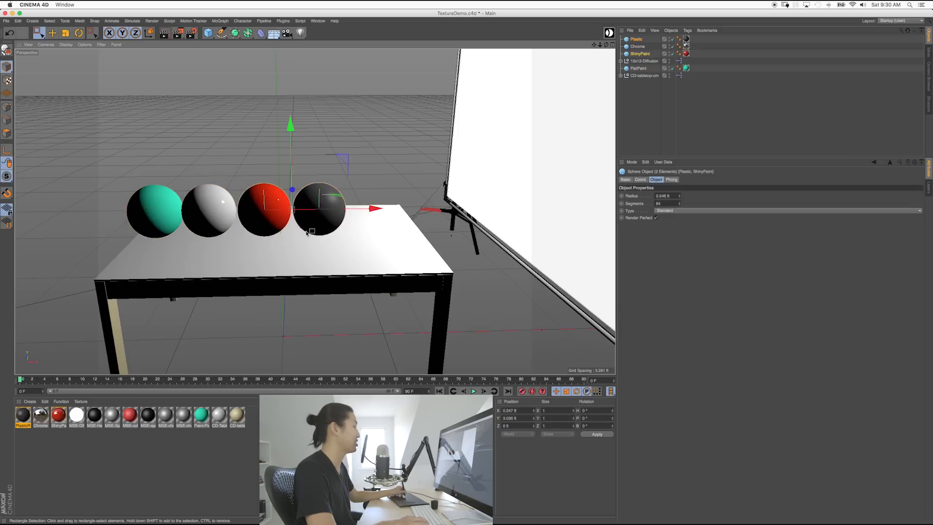
{"action": "left_click", "coordinate": [368, 174]}
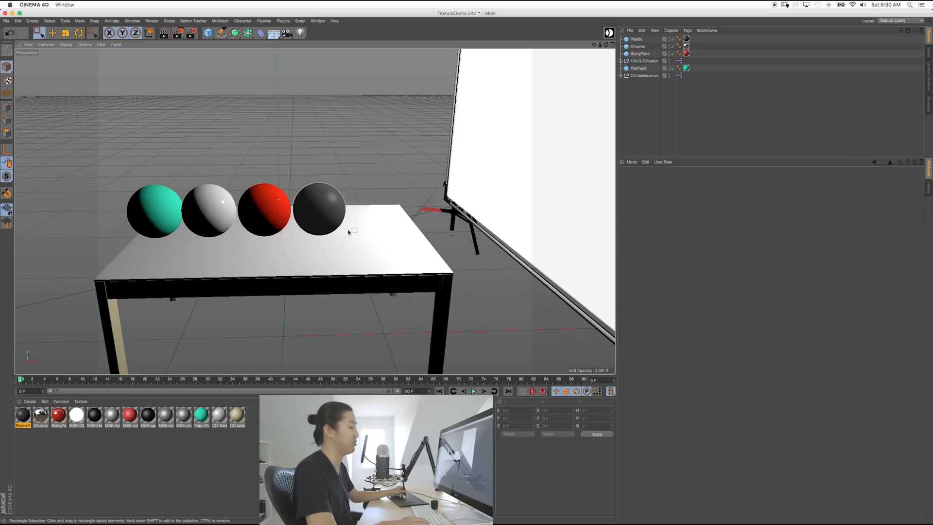
{"action": "left_click_drag", "start_coordinate": [354, 242], "coordinate": [301, 214], "text": "alt"}
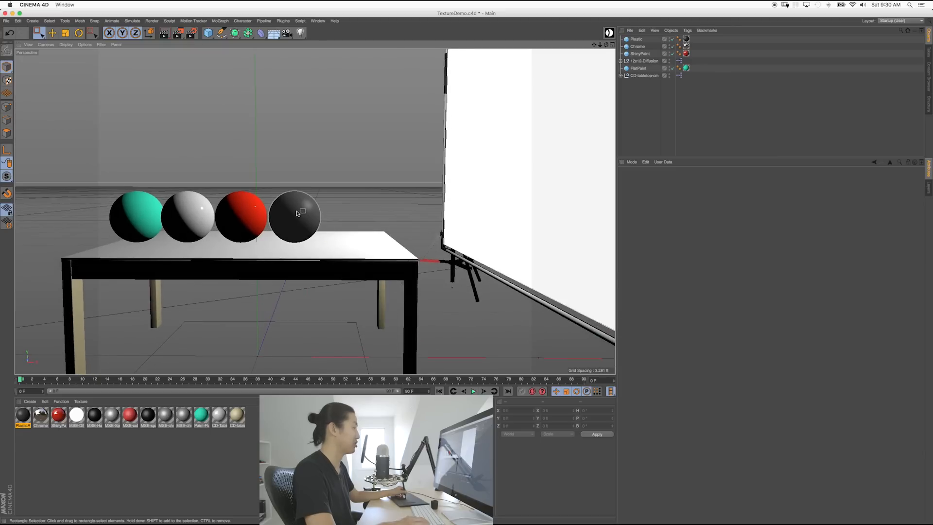
Step: Copy the black sphere to its right as Plastic.1 and frame the view closer on the spheres
{"action": "key", "text": "e"}
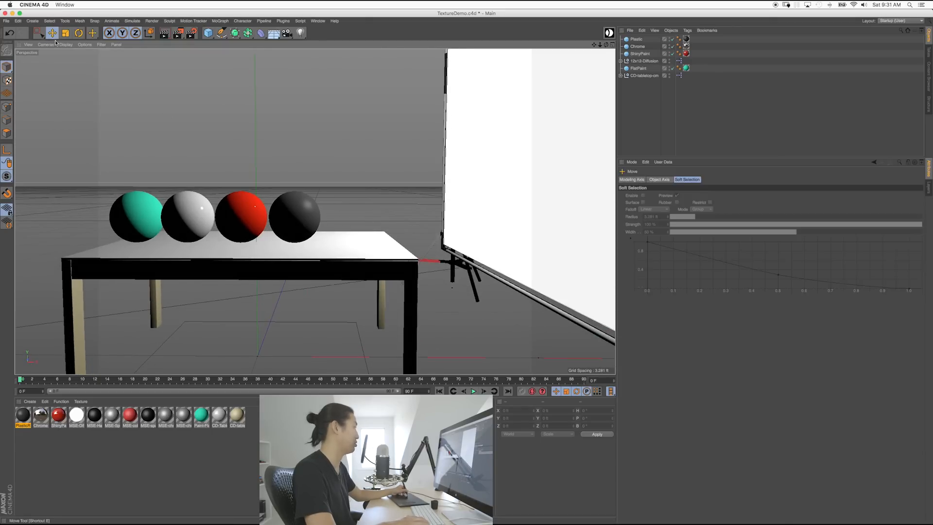
{"action": "left_click", "coordinate": [295, 215]}
{"action": "left_click_drag", "start_coordinate": [377, 226], "coordinate": [427, 230], "text": "ctrl"}
{"action": "middle_click_drag", "start_coordinate": [426, 229], "coordinate": [299, 231], "text": "alt"}
{"action": "right_click_drag", "start_coordinate": [300, 230], "coordinate": [392, 246], "text": "alt"}
{"action": "middle_click_drag", "start_coordinate": [392, 246], "coordinate": [281, 215], "text": "alt"}
{"action": "right_click_drag", "start_coordinate": [282, 215], "coordinate": [337, 229], "text": "alt"}
{"action": "middle_click_drag", "start_coordinate": [337, 229], "coordinate": [350, 221], "text": "alt"}
{"action": "right_click_drag", "start_coordinate": [315, 220], "coordinate": [346, 229], "text": "alt"}
{"action": "middle_click_drag", "start_coordinate": [346, 230], "coordinate": [347, 253], "text": "alt"}
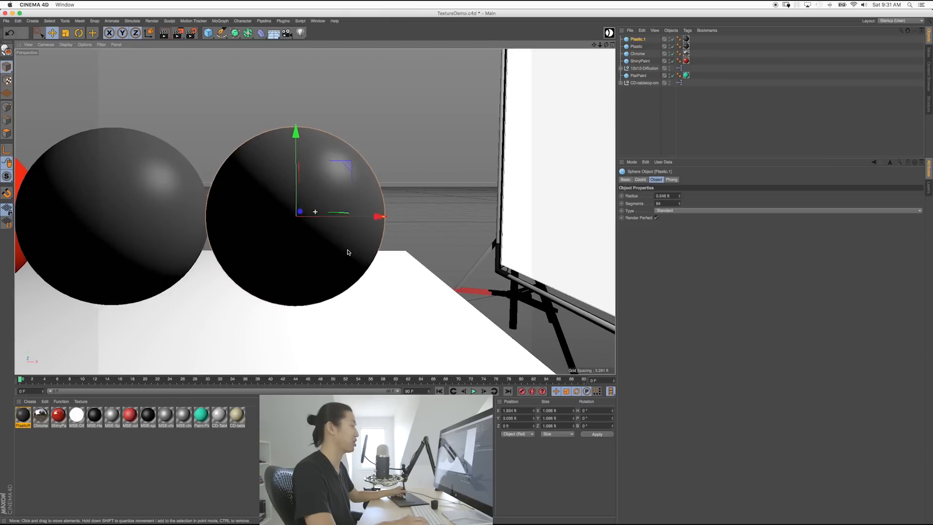
{"action": "left_click", "coordinate": [432, 233]}
Step: Make a material named Glass with Color unchecked and Transparency checked, and drop it on Plastic.1
{"action": "double_click", "coordinate": [291, 455]}
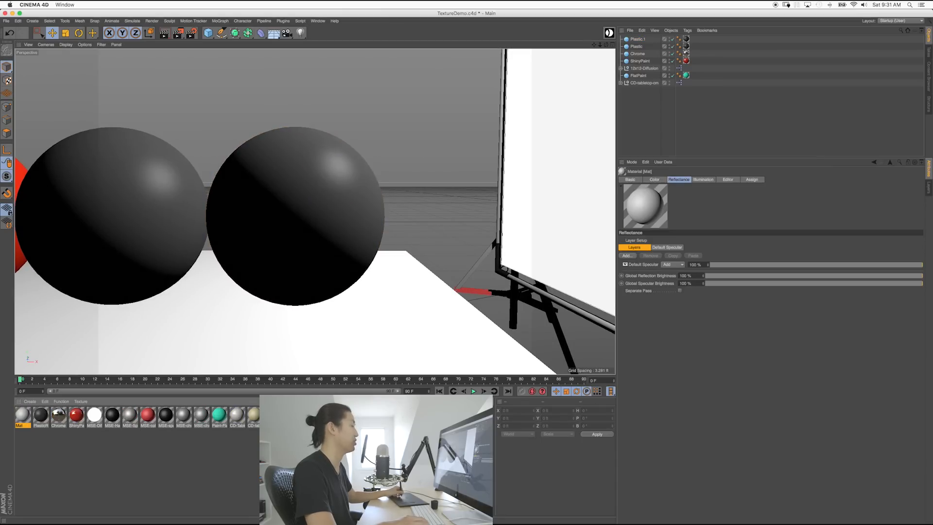
{"action": "left_click", "coordinate": [627, 179]}
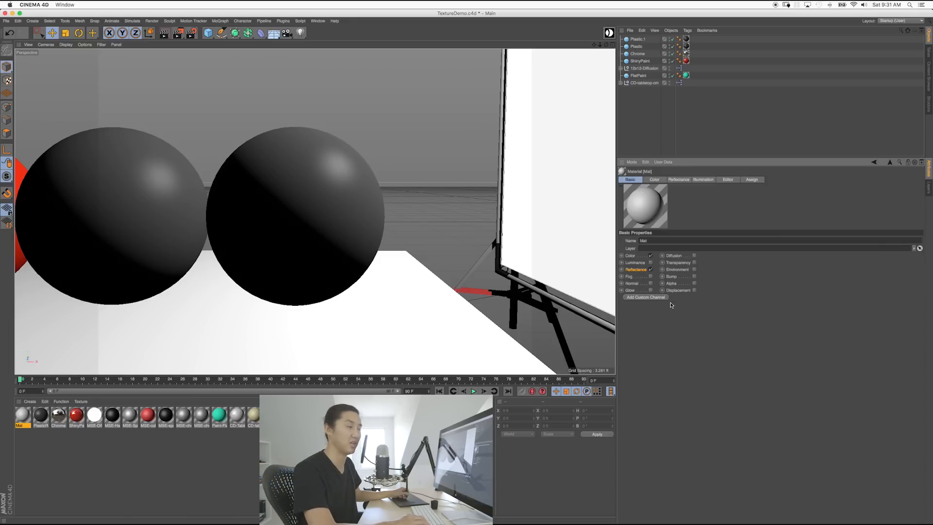
{"action": "double_click", "coordinate": [642, 241]}
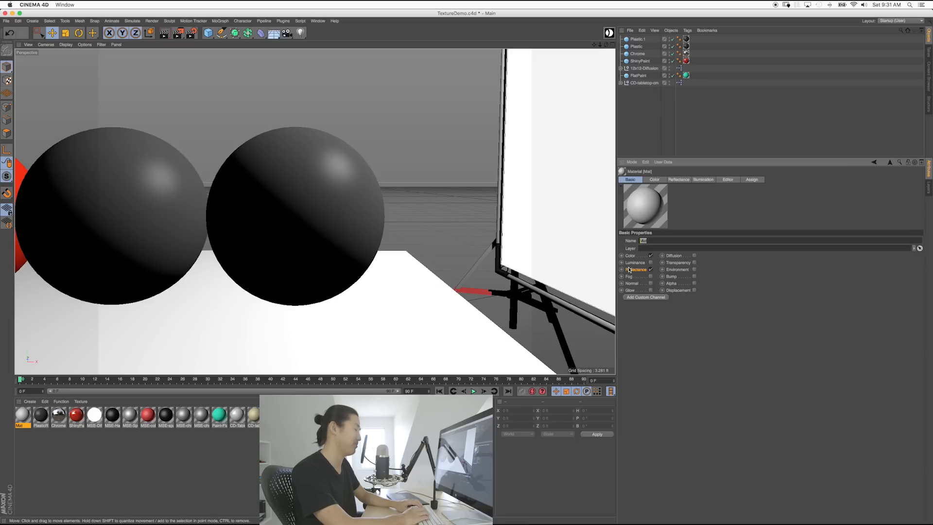
{"action": "type", "text": "Glass"}
{"action": "key", "text": "Return"}
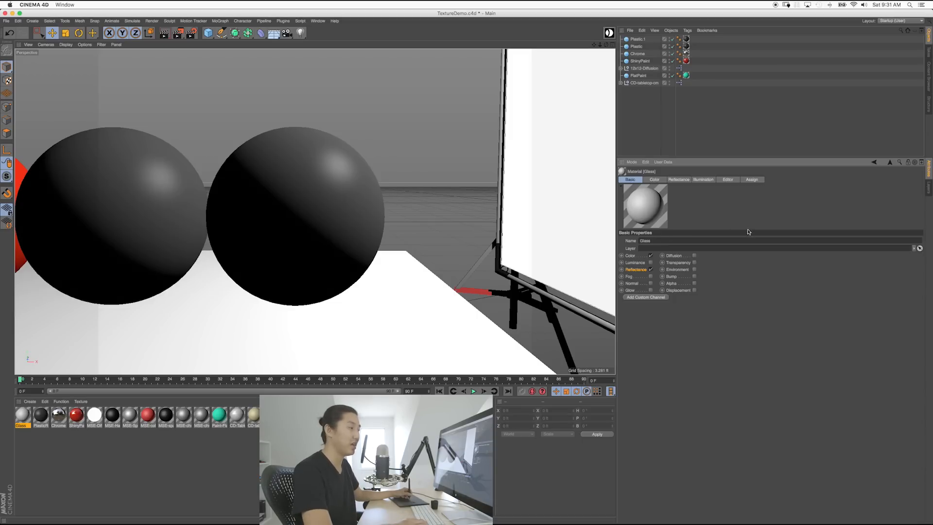
{"action": "left_click", "coordinate": [650, 256]}
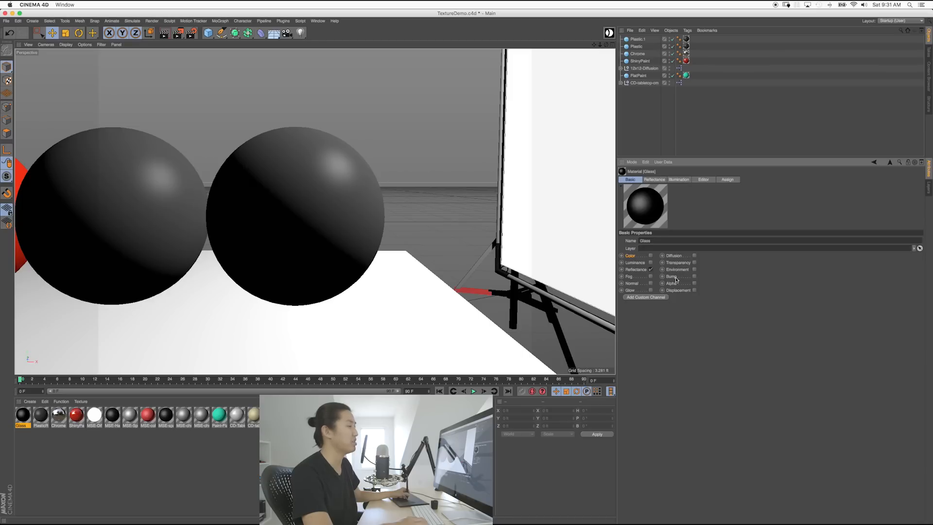
{"action": "left_click", "coordinate": [695, 263]}
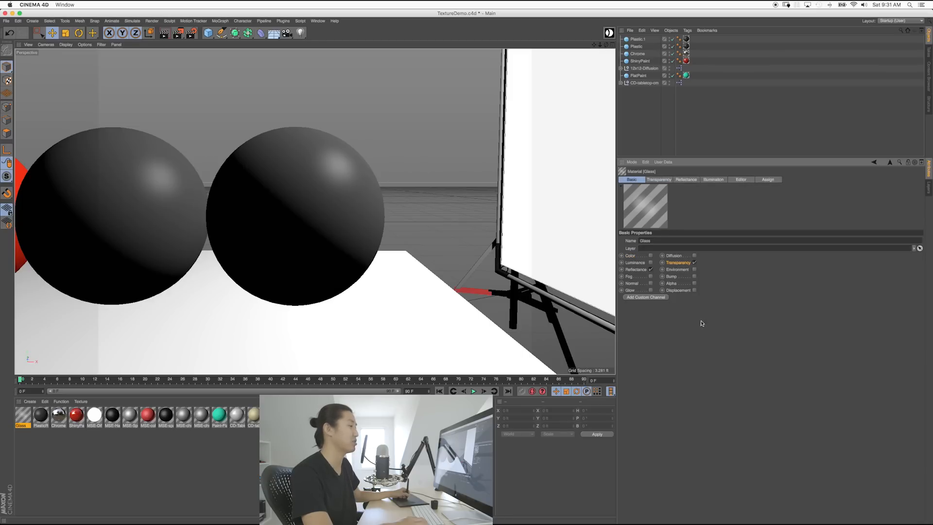
{"action": "left_click_drag", "start_coordinate": [23, 414], "coordinate": [333, 226]}
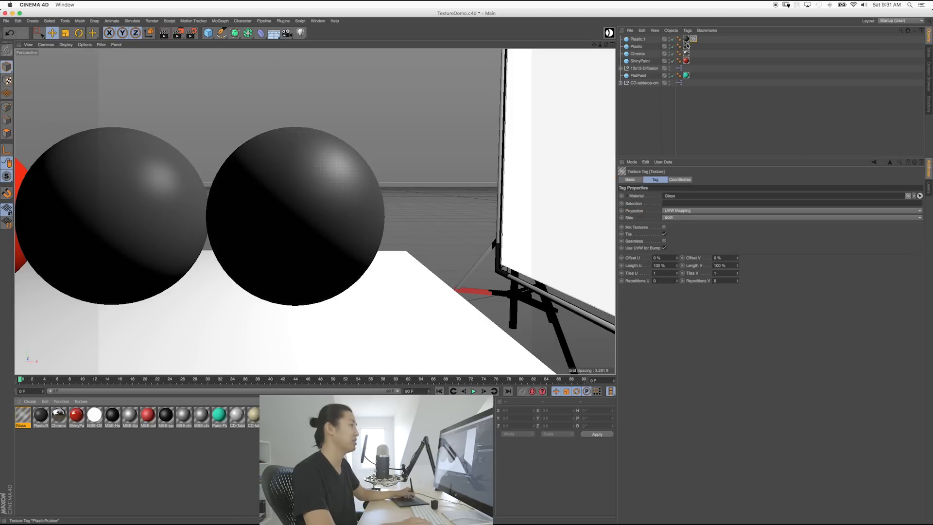
Step: Rename the Plastic.1 sphere to Glas
{"action": "double_click", "coordinate": [638, 39]}
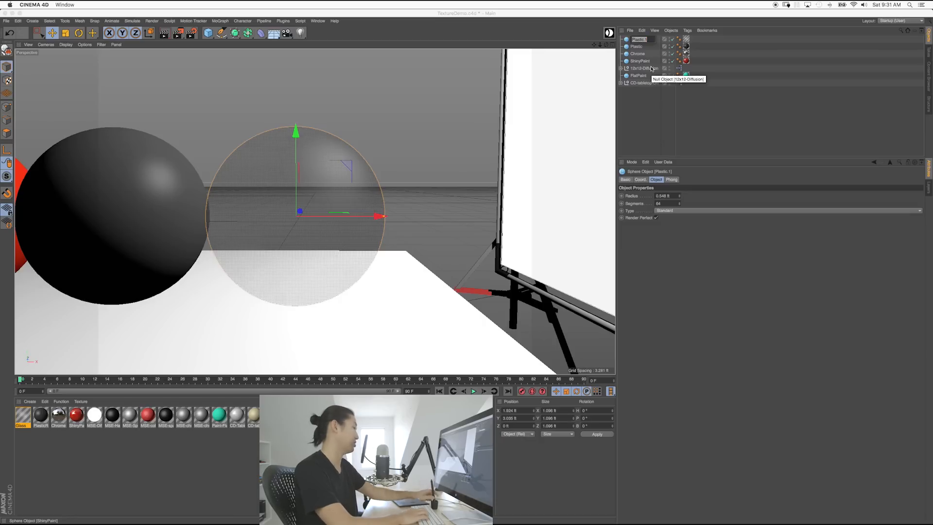
{"action": "type", "text": "Glas"}
{"action": "key", "text": "Return"}
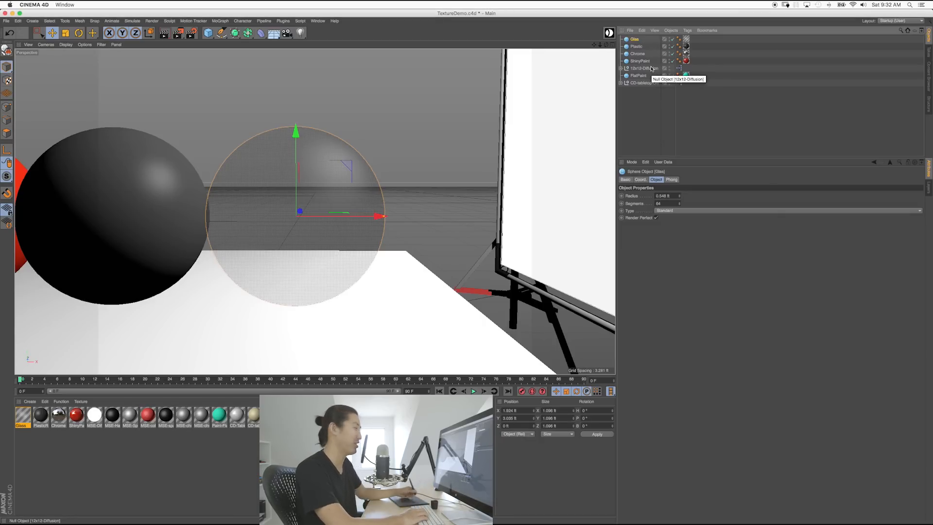
Step: Test-render the spheres from an end-on view, with the glass sphere and its material selected
{"action": "left_click", "coordinate": [366, 250]}
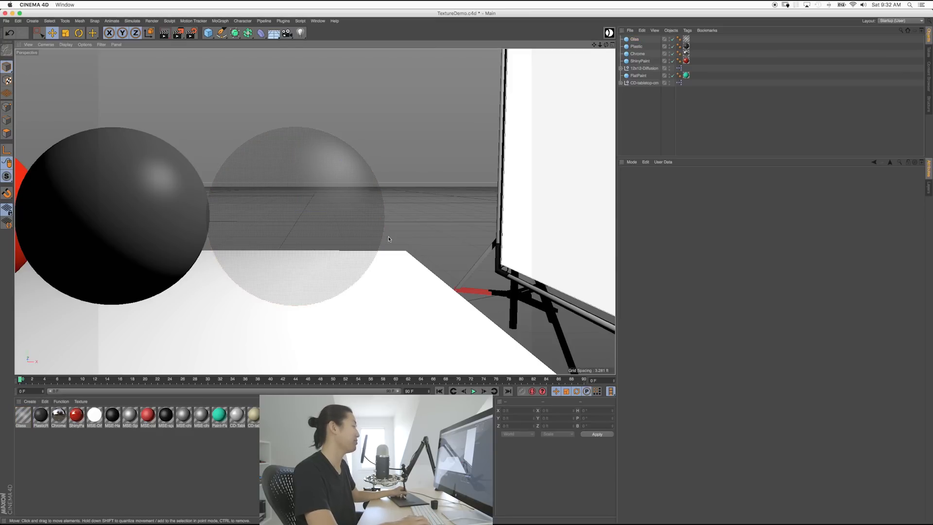
{"action": "left_click_drag", "start_coordinate": [314, 211], "coordinate": [340, 217], "text": "alt"}
{"action": "left_click", "coordinate": [388, 220]}
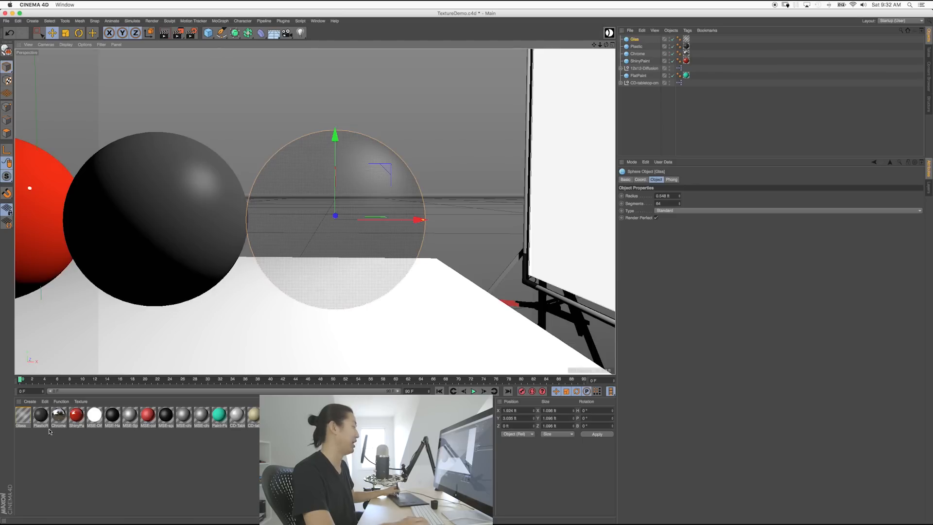
{"action": "left_click", "coordinate": [23, 415]}
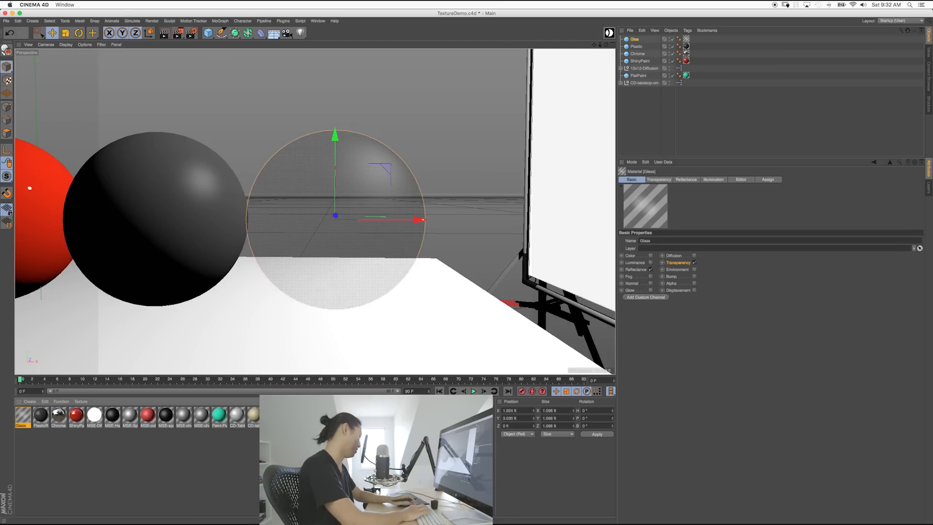
{"action": "key", "text": "shift+r"}
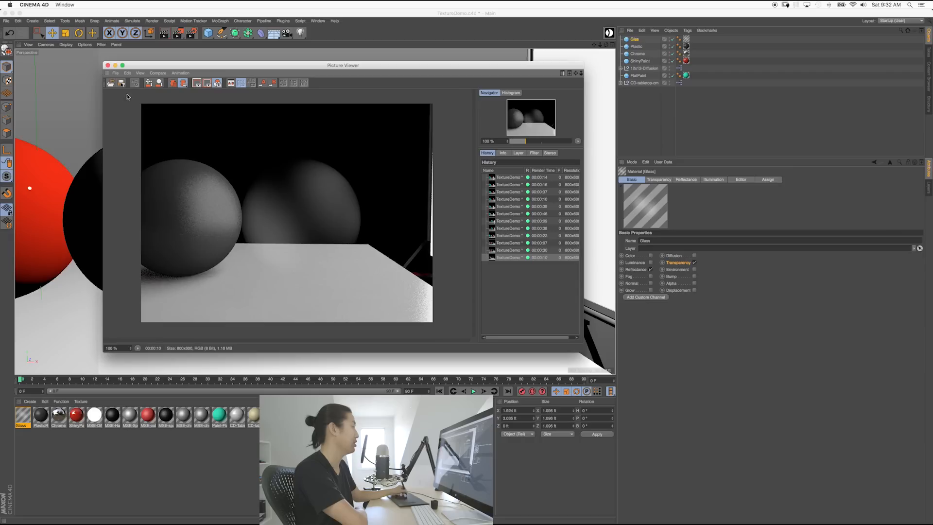
{"action": "left_click", "coordinate": [107, 66]}
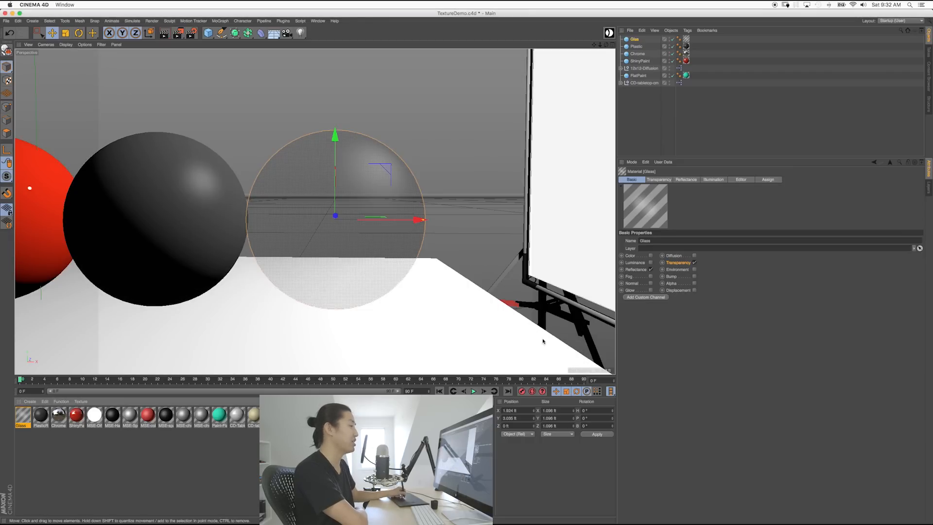
Step: Show the Glass material's Transparency settings and expand its Refraction Preset list
{"action": "left_click", "coordinate": [659, 180]}
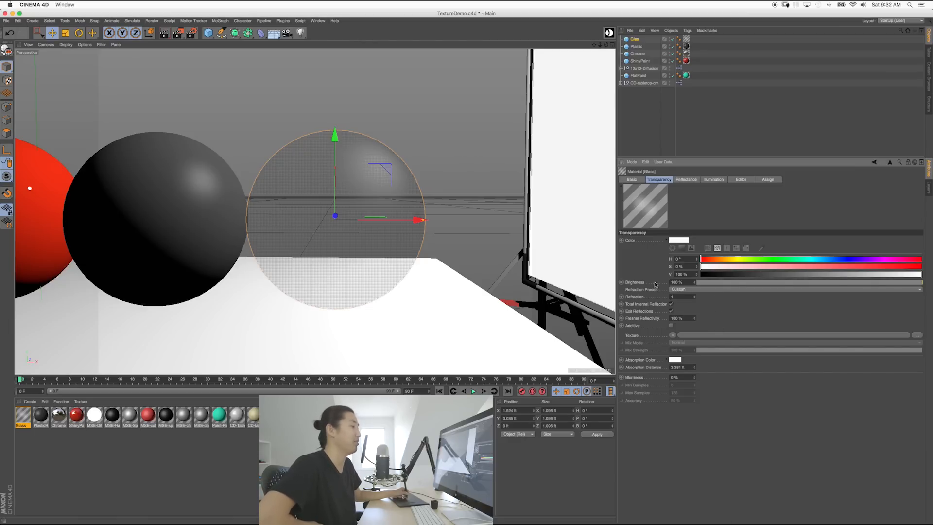
{"action": "left_click", "coordinate": [631, 179]}
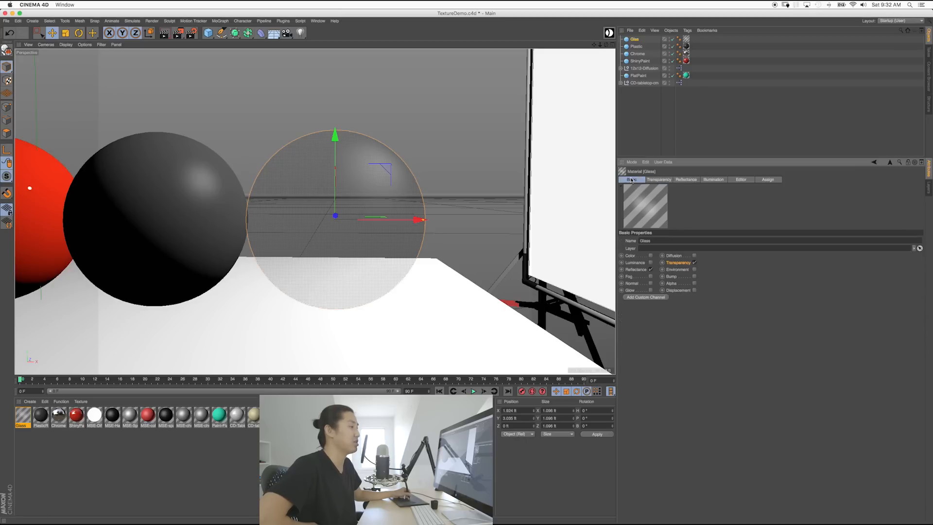
{"action": "left_click", "coordinate": [658, 179]}
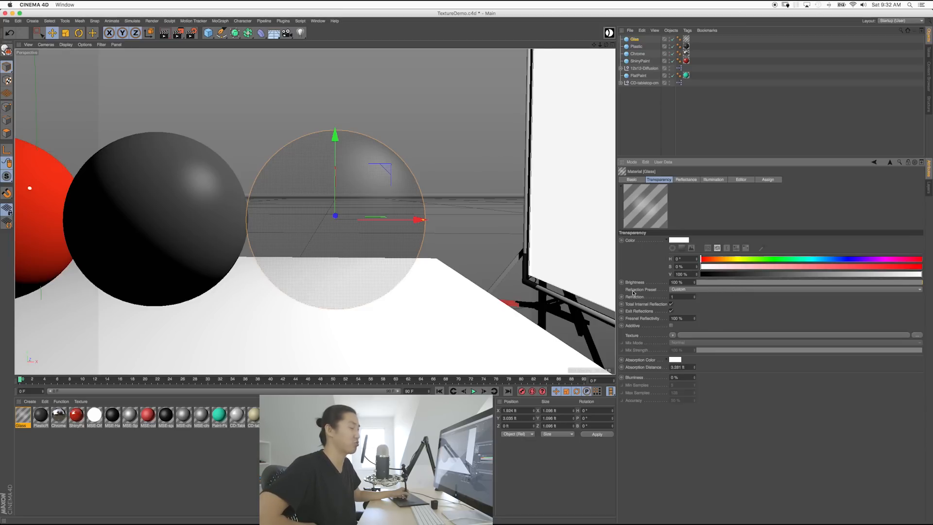
{"action": "left_click", "coordinate": [714, 289]}
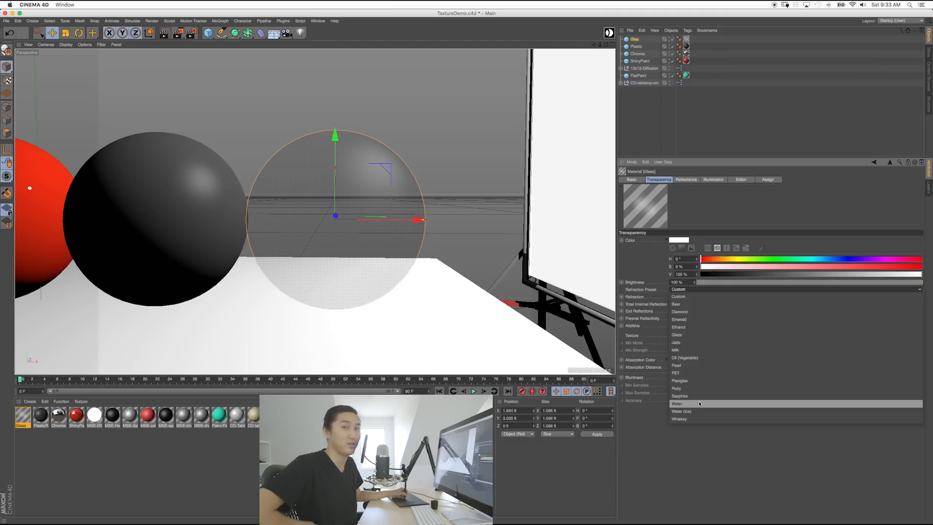
Step: Apply the Glass refraction preset (refraction 1.517), then return to the Basic settings
{"action": "left_click", "coordinate": [684, 336]}
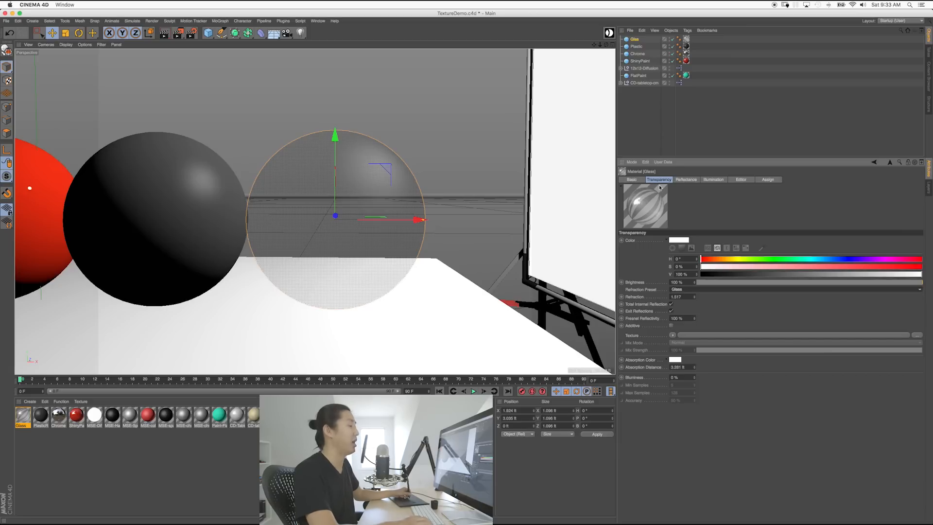
{"action": "left_click", "coordinate": [632, 179]}
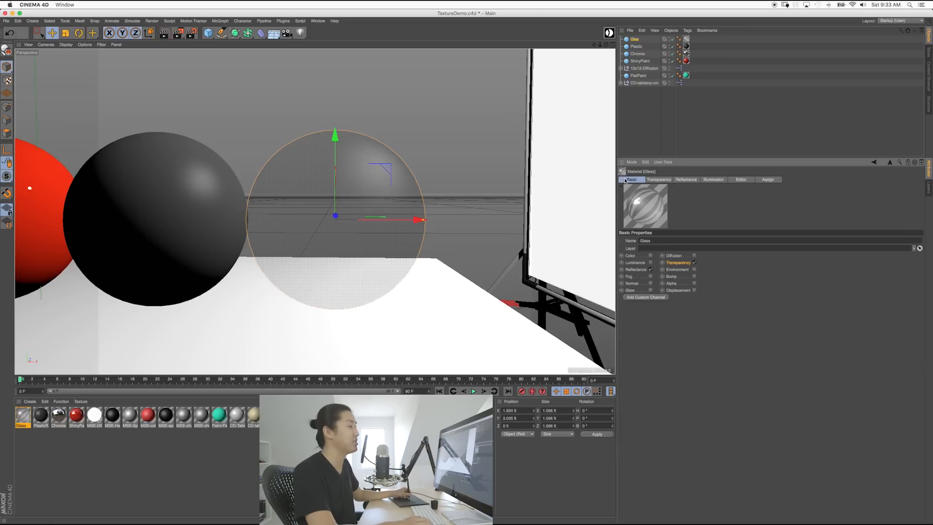
{"action": "left_click", "coordinate": [685, 179]}
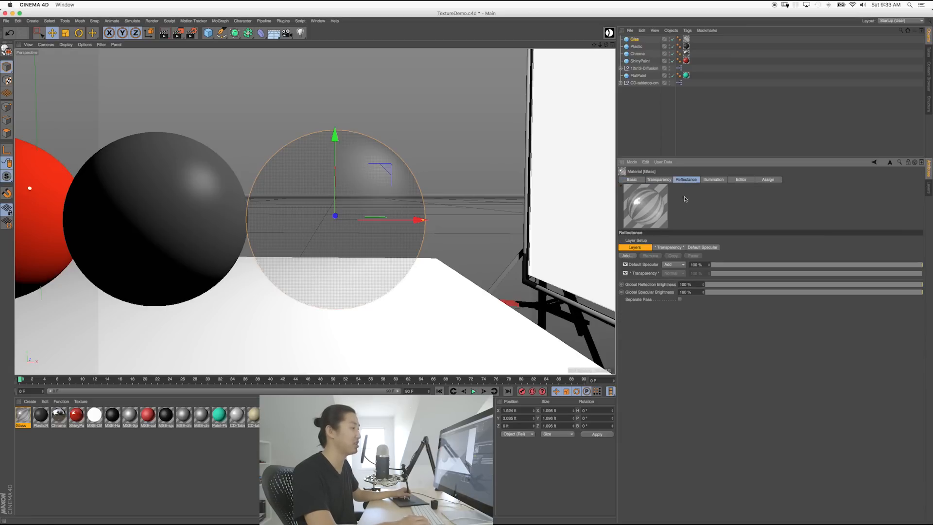
{"action": "left_click", "coordinate": [643, 265]}
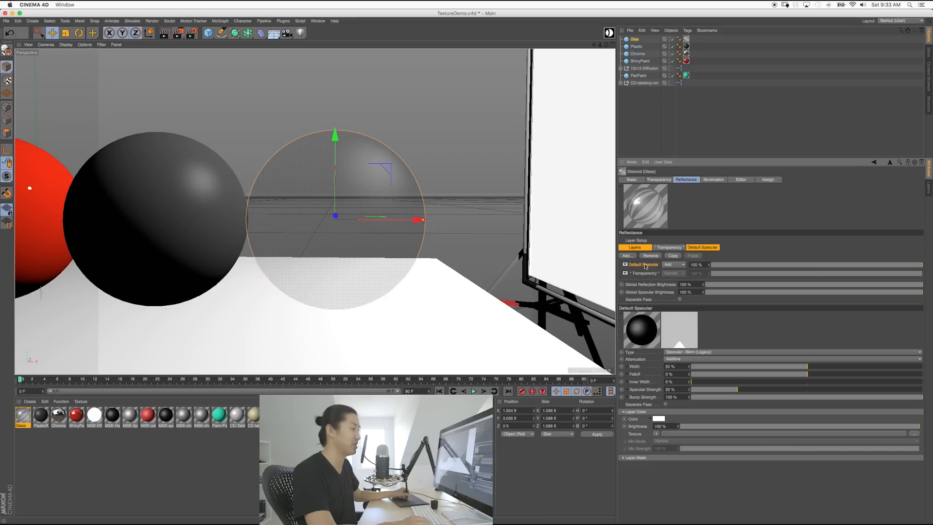
{"action": "left_click", "coordinate": [650, 256]}
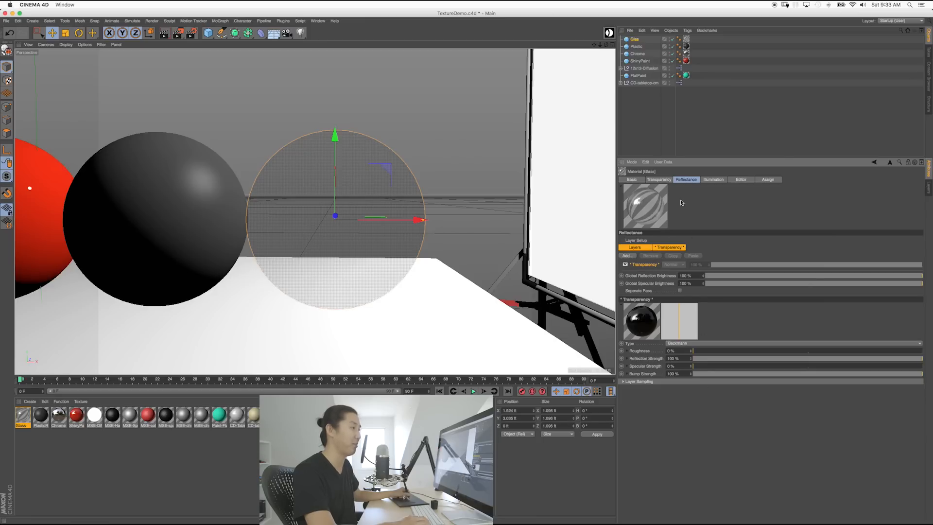
{"action": "left_click", "coordinate": [658, 179]}
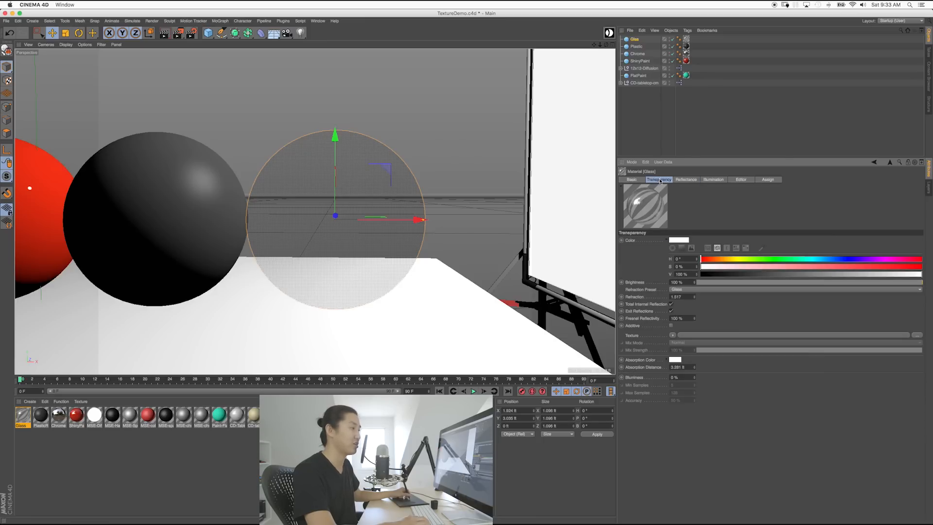
{"action": "left_click", "coordinate": [684, 180]}
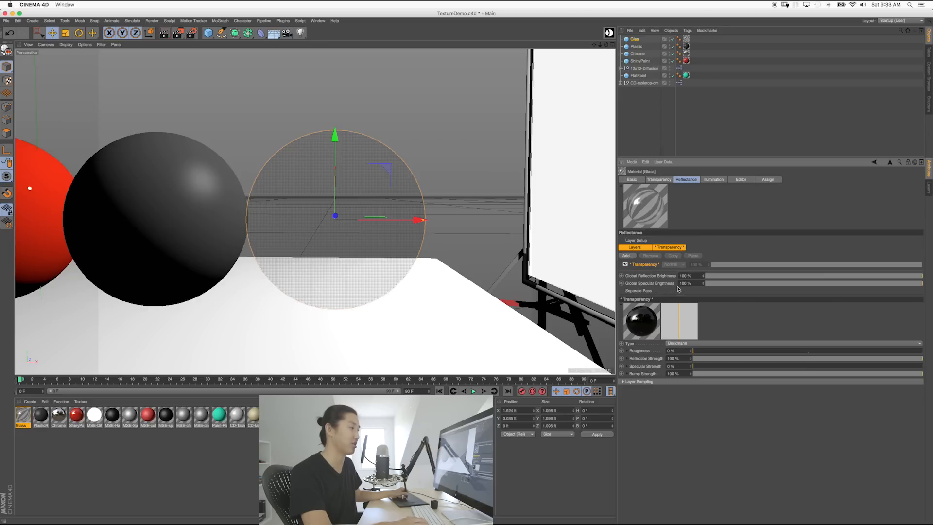
{"action": "left_click", "coordinate": [658, 180]}
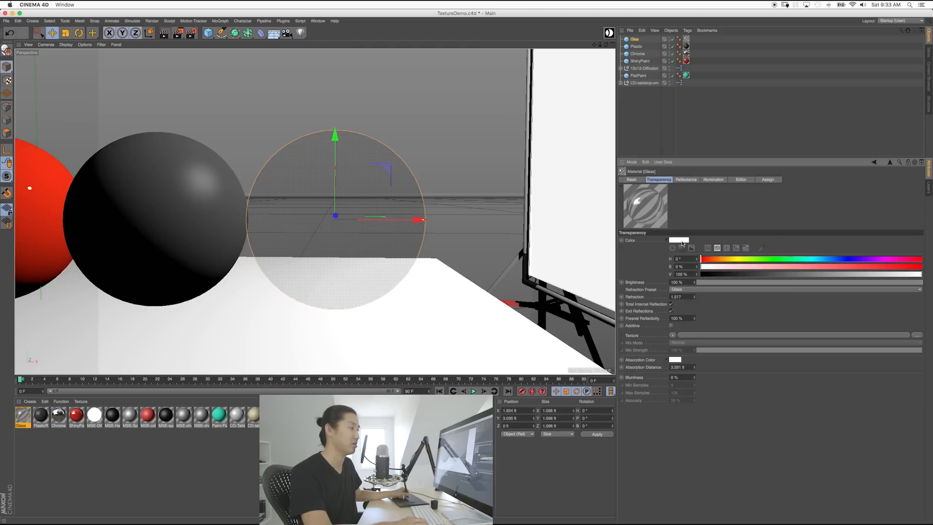
{"action": "left_click", "coordinate": [631, 179]}
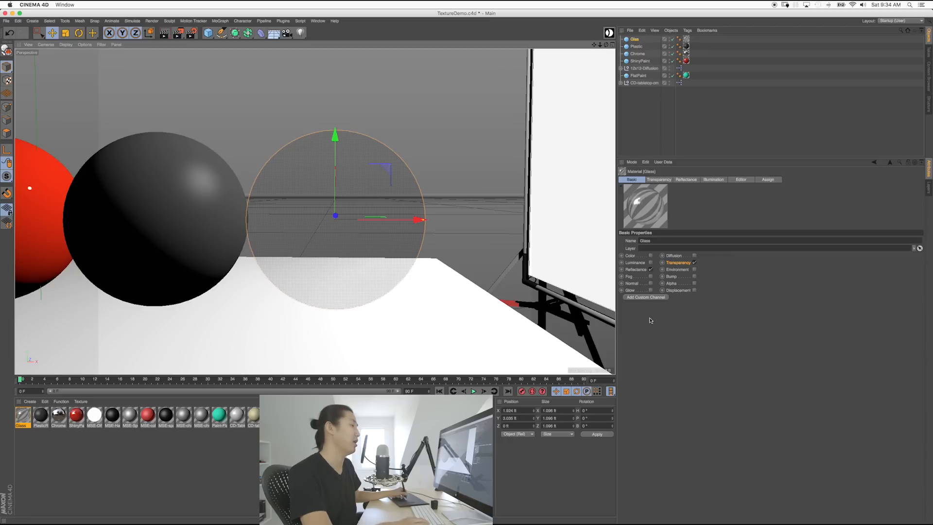
{"action": "left_click", "coordinate": [658, 180]}
{"action": "left_click", "coordinate": [687, 179]}
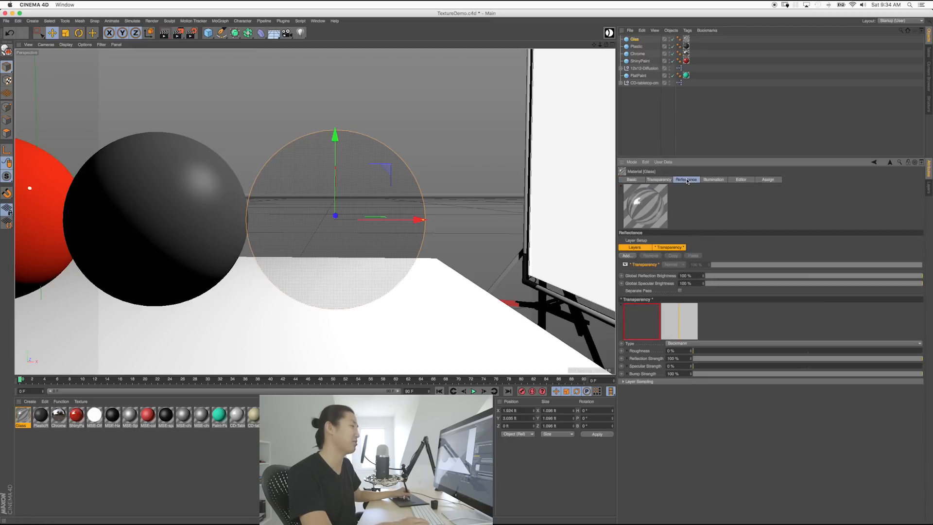
{"action": "left_click", "coordinate": [667, 180]}
{"action": "left_click", "coordinate": [684, 179]}
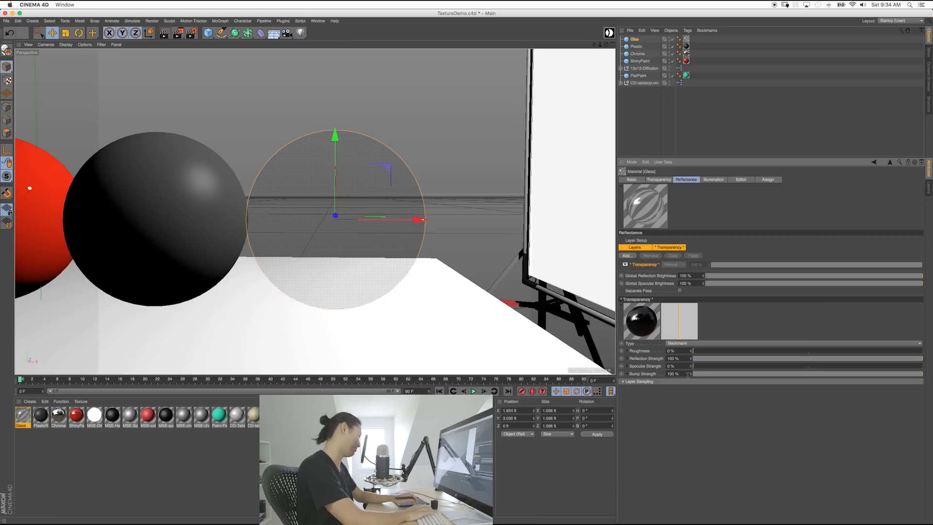
{"action": "key", "text": "shift+r"}
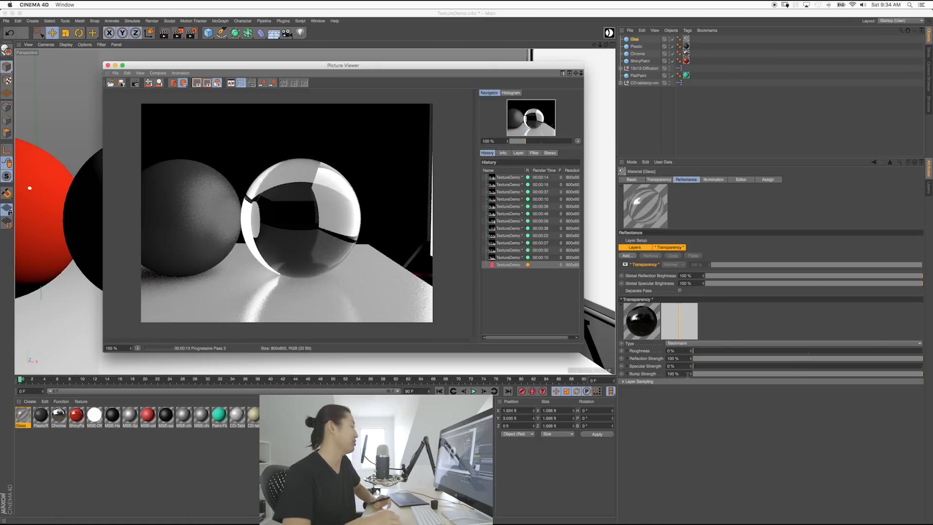
{"action": "left_click", "coordinate": [686, 374]}
{"action": "left_click", "coordinate": [108, 65]}
{"action": "left_click", "coordinate": [521, 172]}
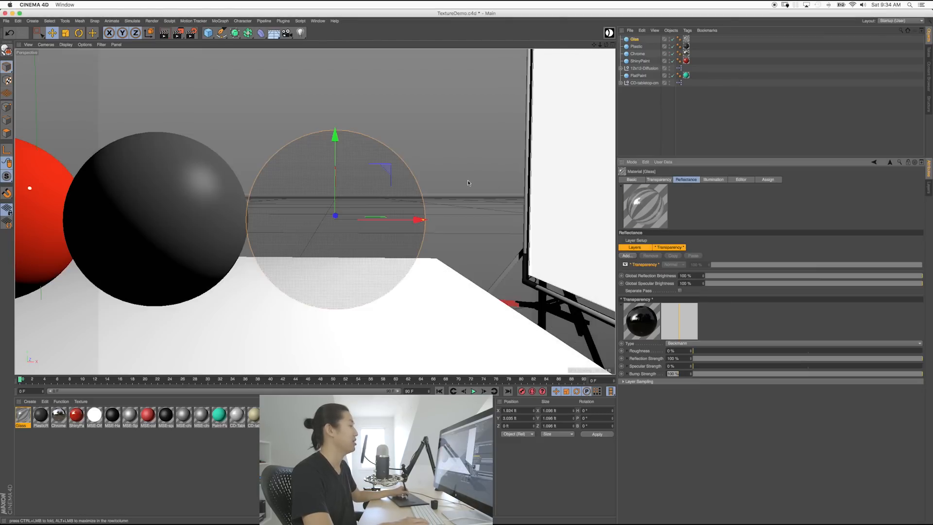
Step: Orbit to the full sphere row, test-render and stop it, then reselect the Glass material
{"action": "left_click_drag", "start_coordinate": [337, 232], "coordinate": [280, 233], "text": "alt"}
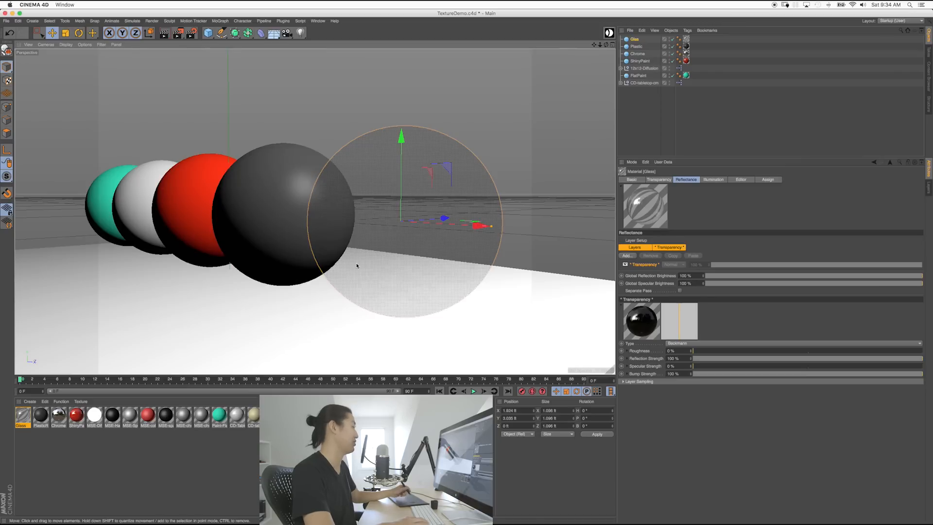
{"action": "key", "text": "shift+r"}
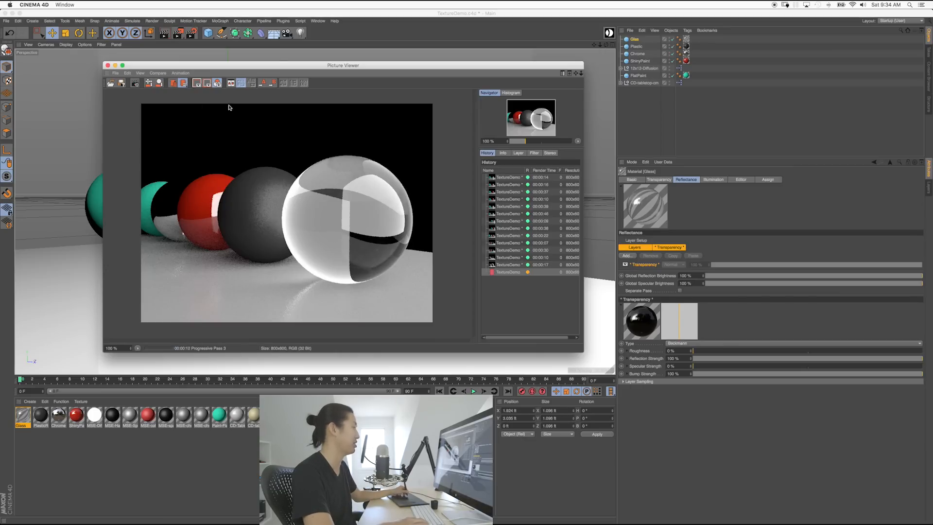
{"action": "left_click", "coordinate": [135, 83]}
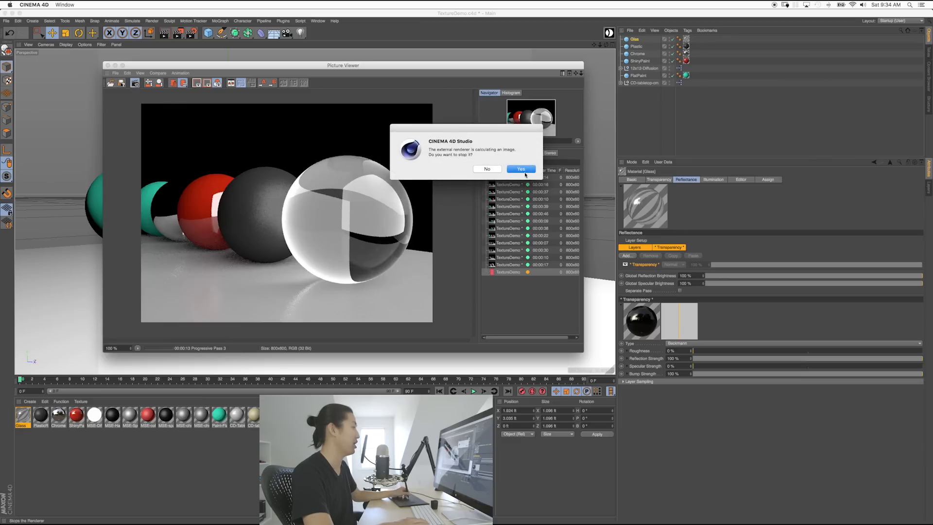
{"action": "left_click", "coordinate": [521, 169]}
{"action": "left_click", "coordinate": [108, 65]}
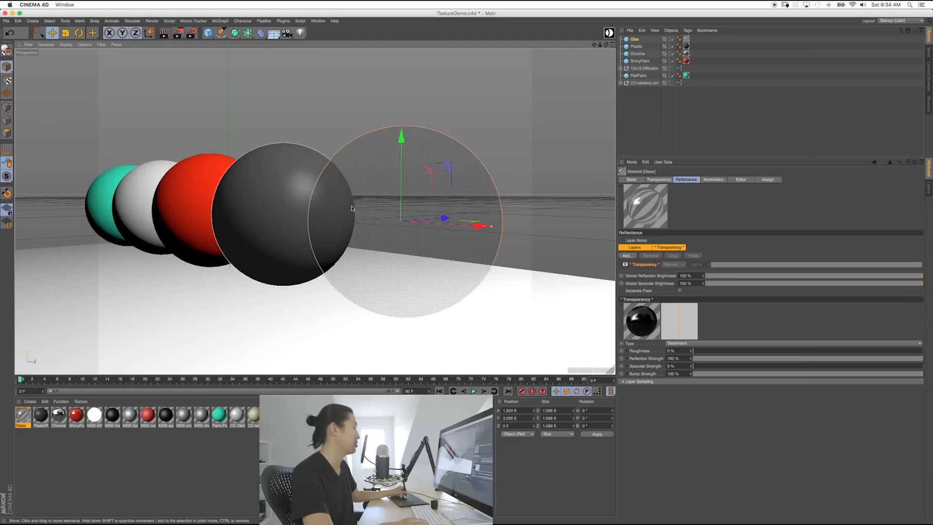
{"action": "left_click", "coordinate": [42, 441]}
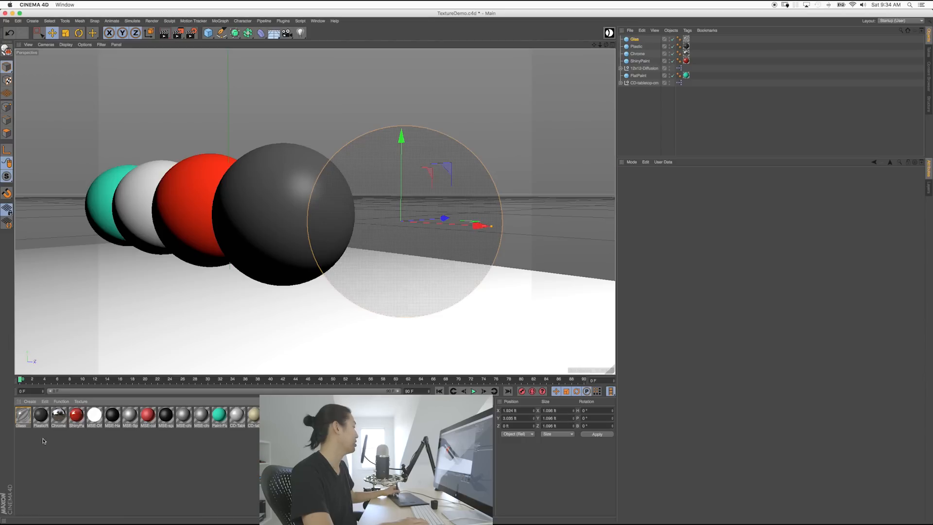
{"action": "left_click", "coordinate": [23, 414]}
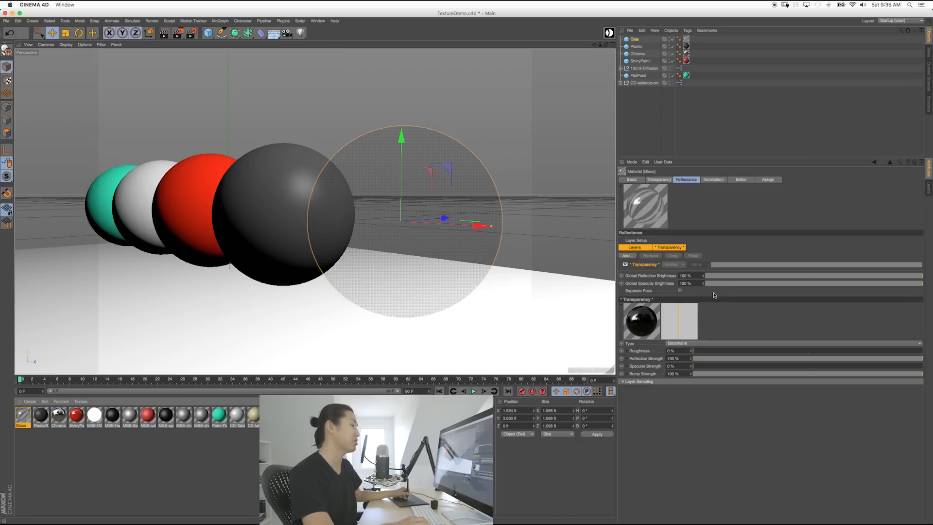
Step: Set the Glass material's Transparency reflectance layer strength to 10%
{"action": "left_click", "coordinate": [700, 359]}
{"action": "left_click_drag", "start_coordinate": [699, 360], "coordinate": [923, 359]}
{"action": "left_click", "coordinate": [712, 180]}
{"action": "left_click", "coordinate": [688, 180]}
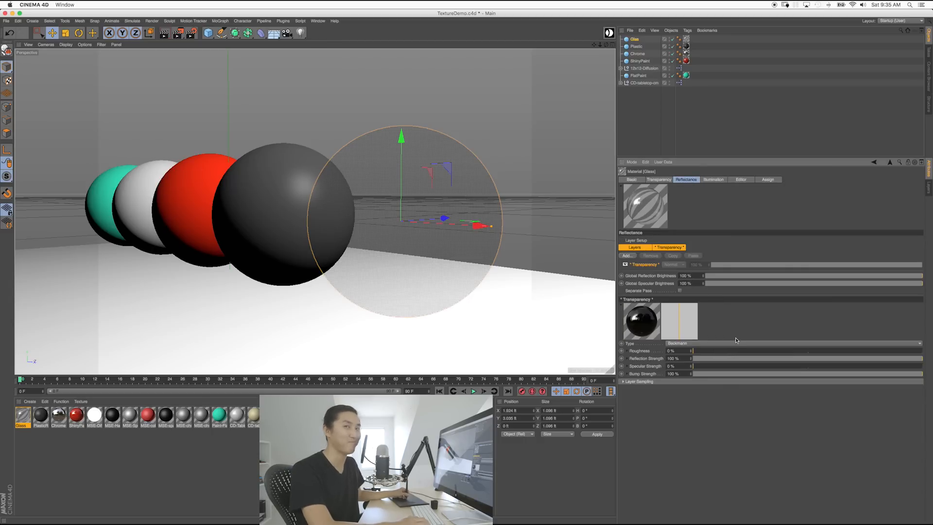
{"action": "left_click", "coordinate": [705, 360]}
{"action": "left_click_drag", "start_coordinate": [704, 360], "coordinate": [700, 362]}
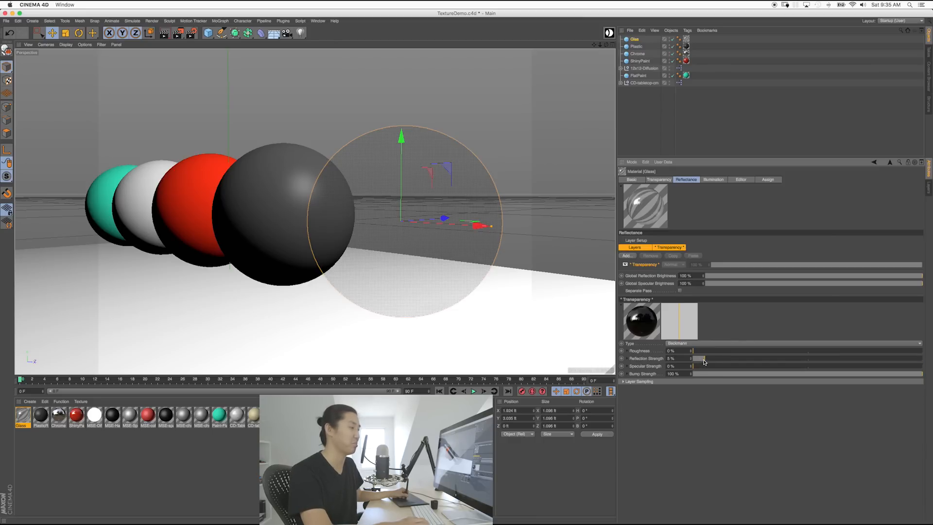
{"action": "left_click_drag", "start_coordinate": [703, 361], "coordinate": [716, 360]}
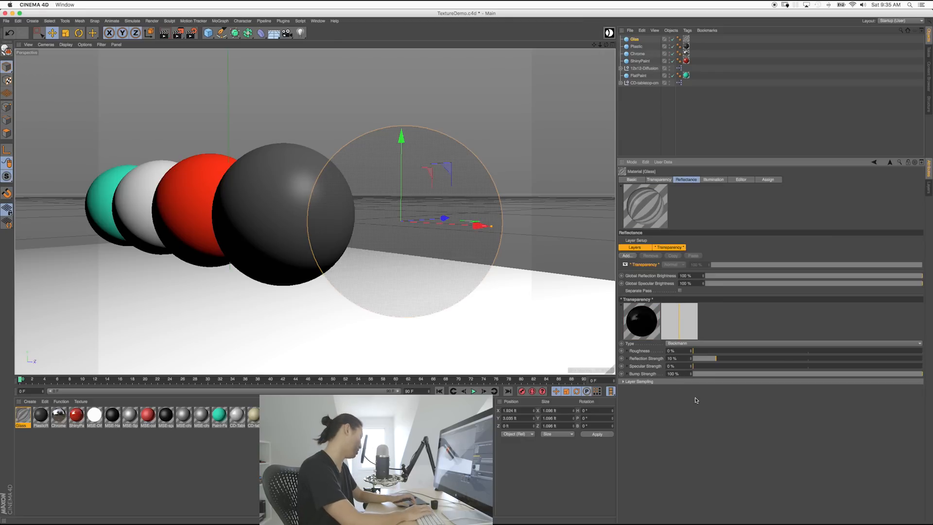
Step: Test-render the glass sphere with the weaker reflections, then stop the render
{"action": "key", "text": "shift+r"}
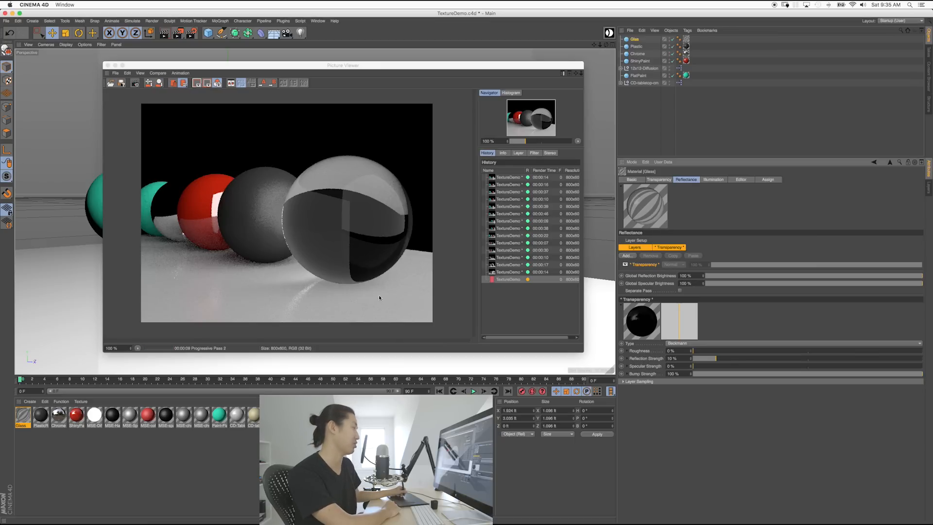
{"action": "left_click", "coordinate": [135, 83]}
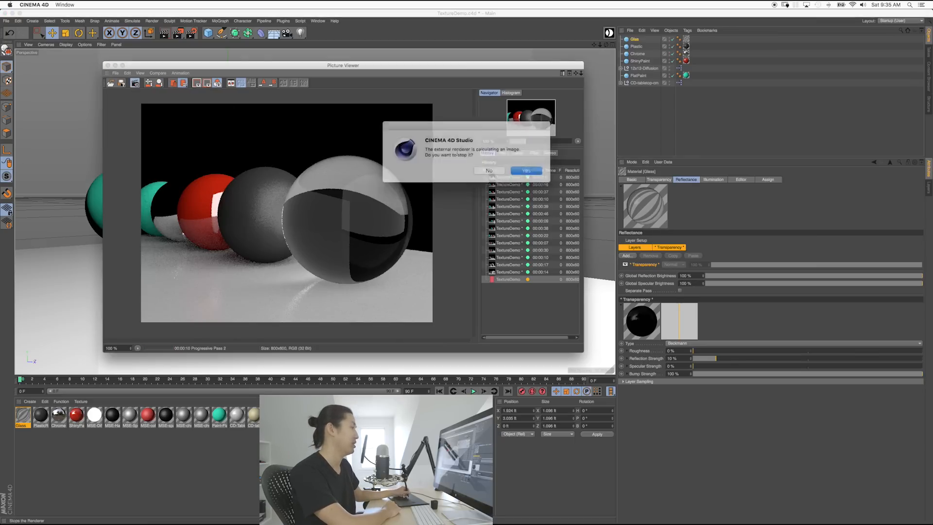
{"action": "left_click", "coordinate": [527, 173]}
{"action": "left_click", "coordinate": [107, 65]}
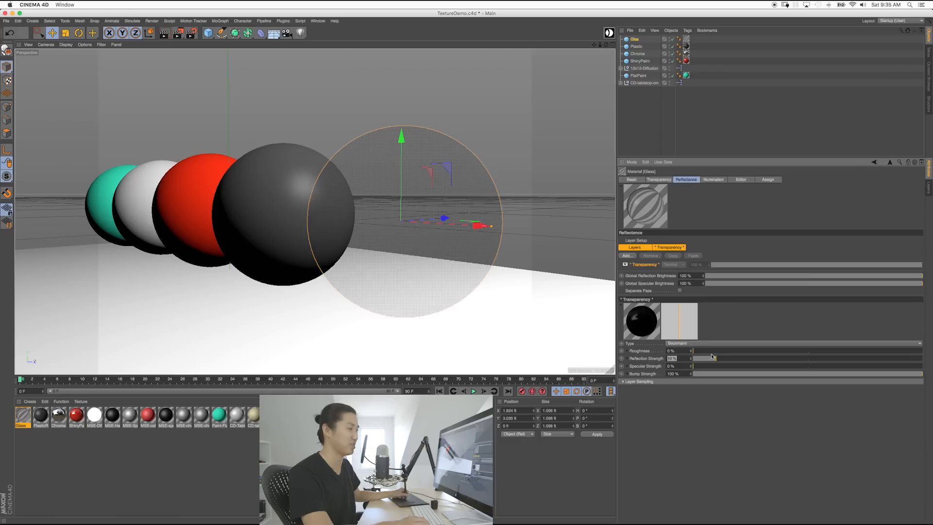
Step: Restore the glass reflection strength to 100% and zoom out to show all spheres
{"action": "left_click_drag", "start_coordinate": [705, 359], "coordinate": [923, 335]}
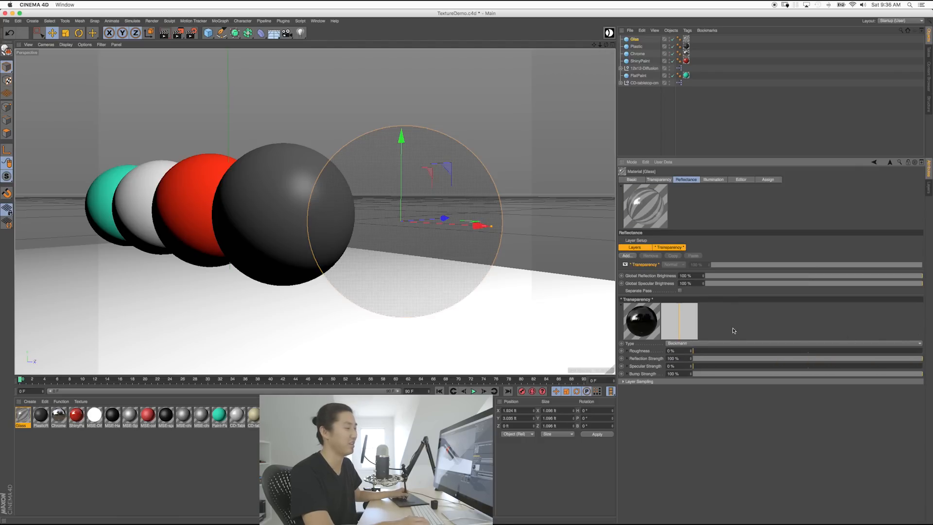
{"action": "left_click", "coordinate": [382, 227]}
{"action": "middle_click_drag", "start_coordinate": [459, 214], "coordinate": [515, 220], "text": "alt"}
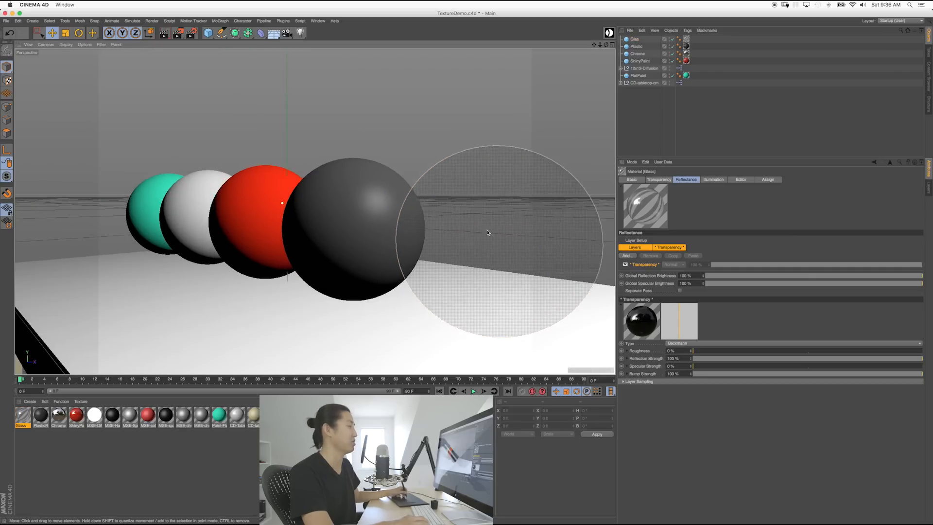
{"action": "left_click_drag", "start_coordinate": [466, 244], "coordinate": [501, 239], "text": "alt"}
{"action": "right_click_drag", "start_coordinate": [501, 239], "coordinate": [408, 233], "text": "alt"}
{"action": "middle_click_drag", "start_coordinate": [321, 232], "coordinate": [397, 237], "text": "alt"}
{"action": "left_click_drag", "start_coordinate": [396, 237], "coordinate": [422, 233], "text": "alt"}
{"action": "right_click_drag", "start_coordinate": [401, 224], "coordinate": [357, 213], "text": "alt"}
Step: Frame the table front from a low, flat angle and render the wider view
{"action": "middle_click_drag", "start_coordinate": [413, 228], "coordinate": [381, 221], "text": "alt"}
{"action": "left_click_drag", "start_coordinate": [381, 220], "coordinate": [375, 227], "text": "alt"}
{"action": "middle_click_drag", "start_coordinate": [384, 219], "coordinate": [371, 215], "text": "alt"}
{"action": "right_click_drag", "start_coordinate": [371, 214], "coordinate": [375, 220], "text": "alt"}
{"action": "middle_click_drag", "start_coordinate": [374, 219], "coordinate": [375, 223], "text": "alt"}
{"action": "left_click_drag", "start_coordinate": [376, 223], "coordinate": [377, 218], "text": "alt"}
{"action": "middle_click_drag", "start_coordinate": [385, 226], "coordinate": [383, 222], "text": "alt"}
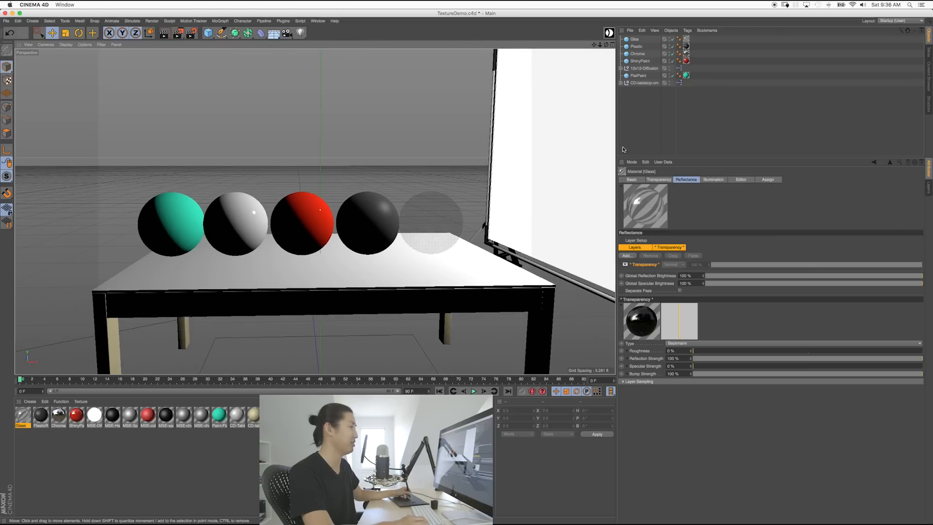
{"action": "key", "text": "shift+r"}
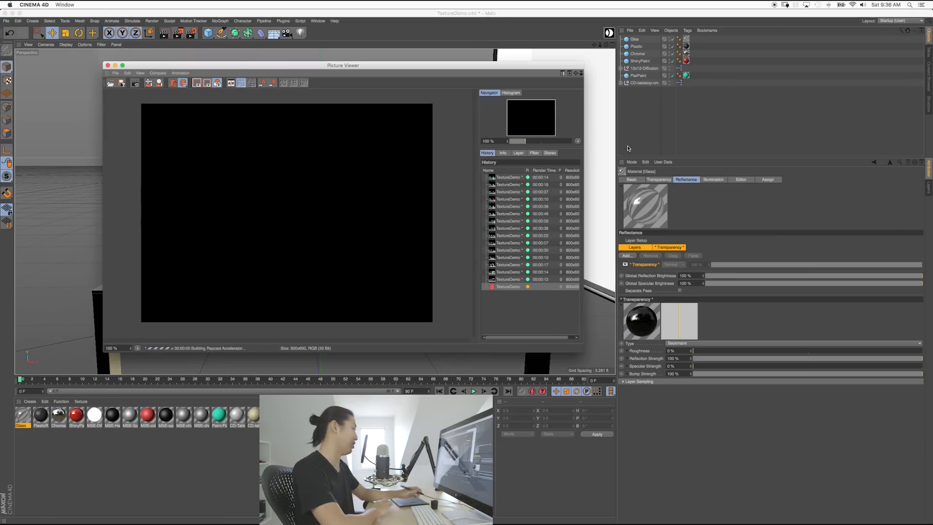